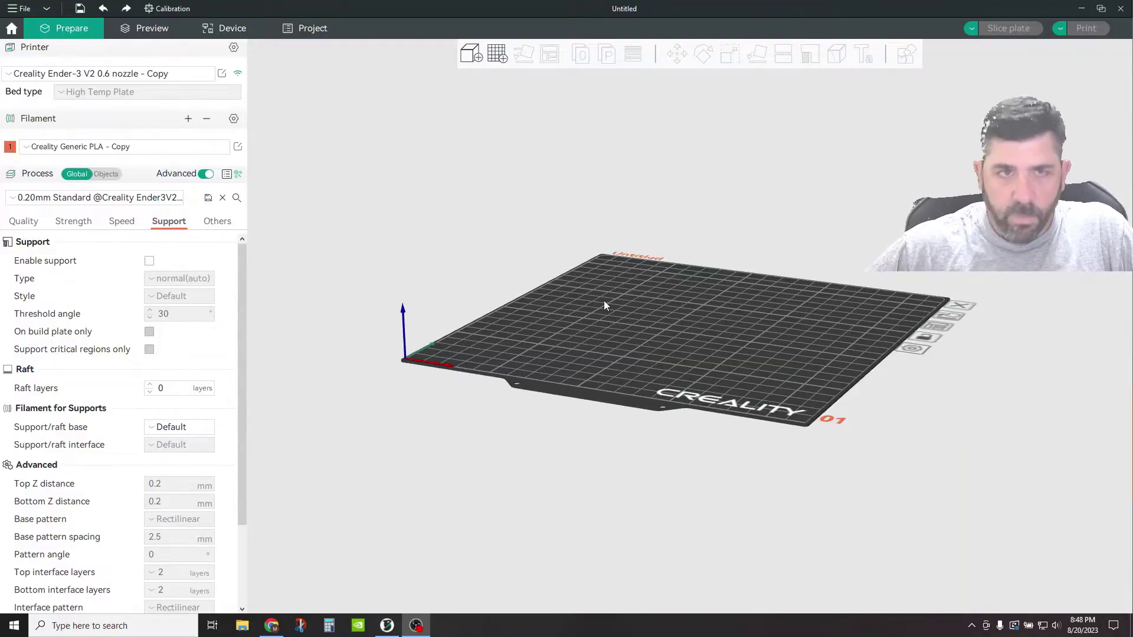
Step: Import the model Supportbody1.stl from the Downloads folder onto the build plate
{"action": "scroll", "coordinate": [617, 371], "scroll_direction": "up", "scroll_amount": 2}
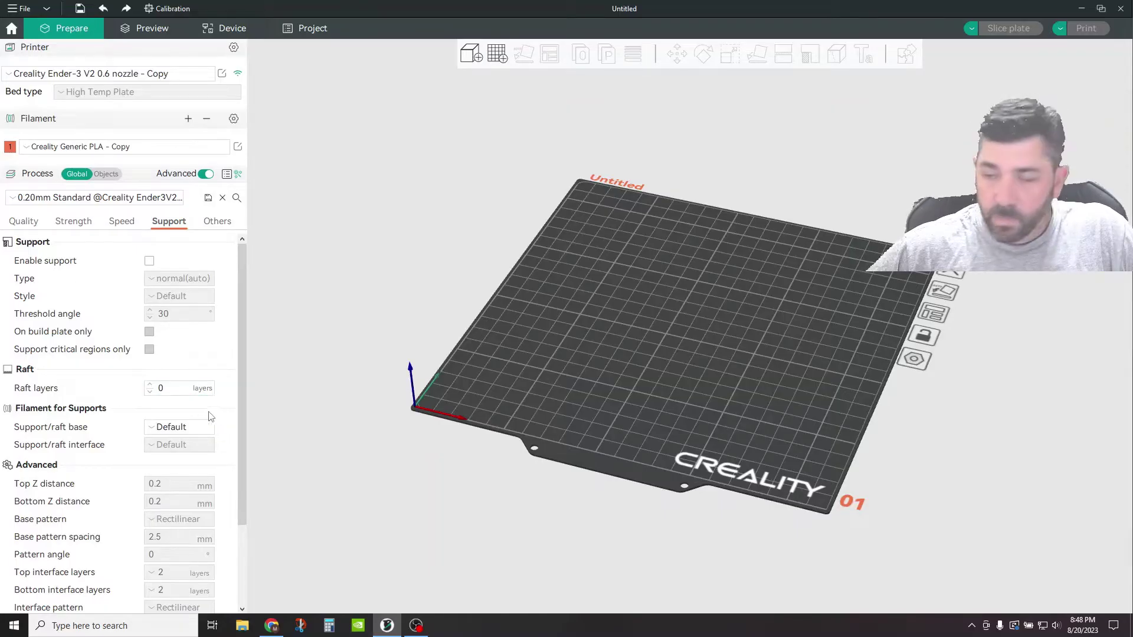
{"action": "key", "text": "0"}
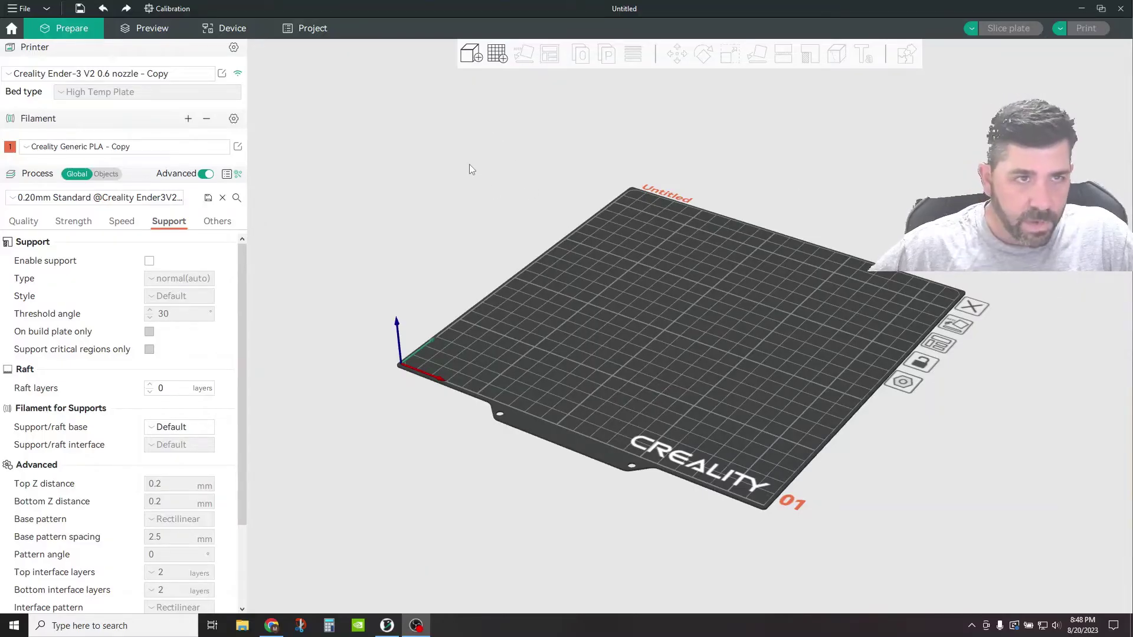
{"action": "left_click", "coordinate": [476, 55]}
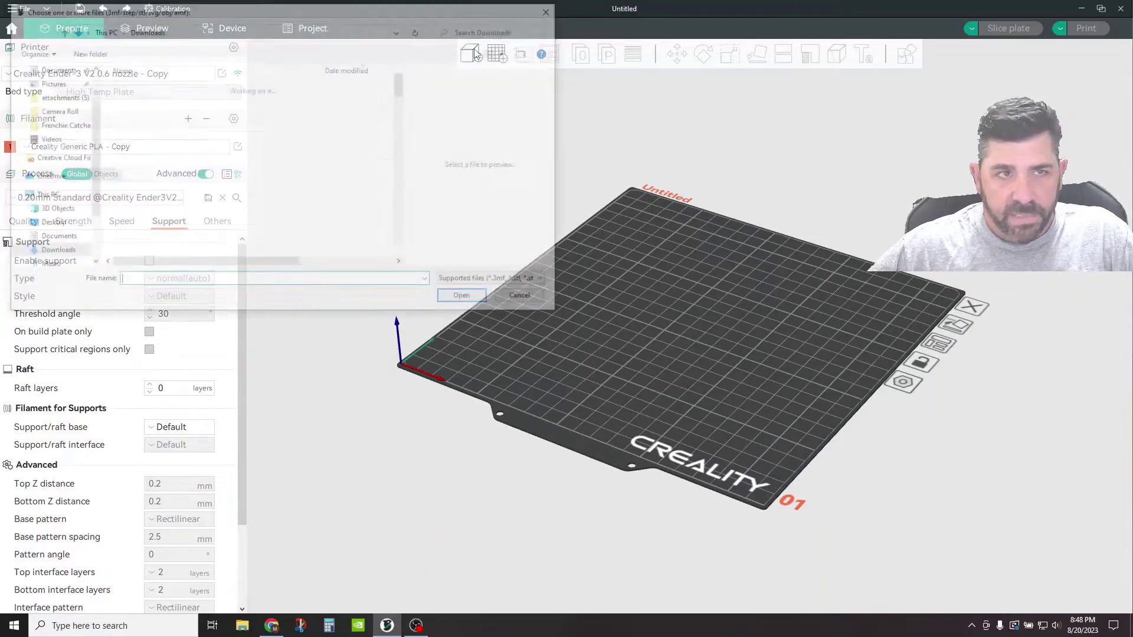
{"action": "left_click", "coordinate": [203, 114]}
{"action": "double_click", "coordinate": [204, 114]}
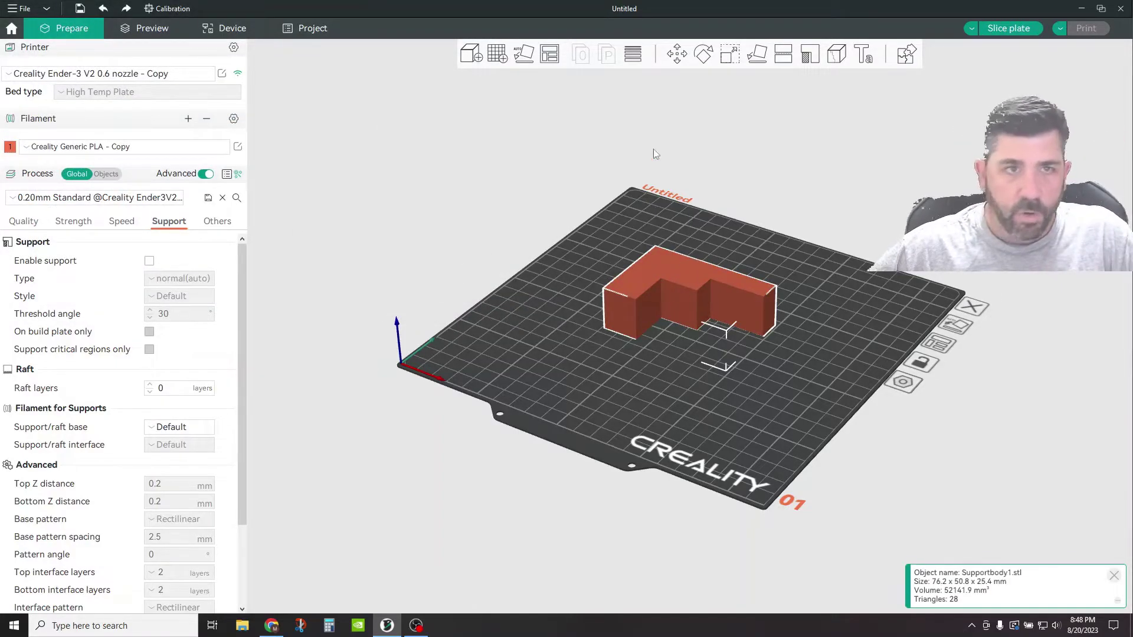
Step: Rotate the imported model 90 degrees about the X axis so its stepped arm overhangs the plate
{"action": "left_click", "coordinate": [703, 53]}
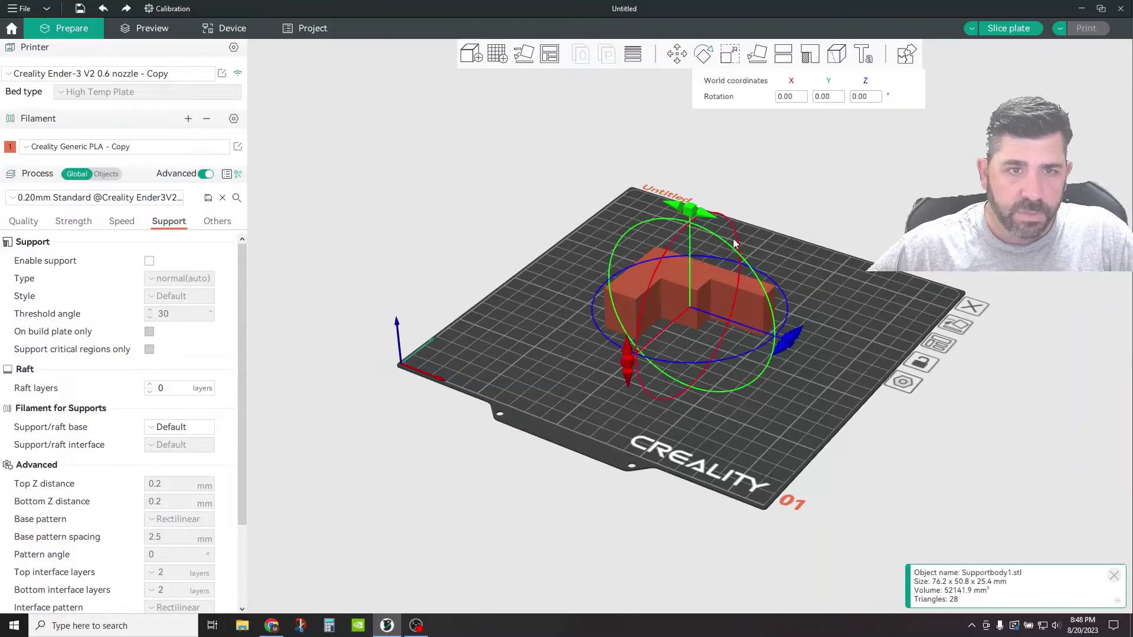
{"action": "left_click", "coordinate": [799, 98]}
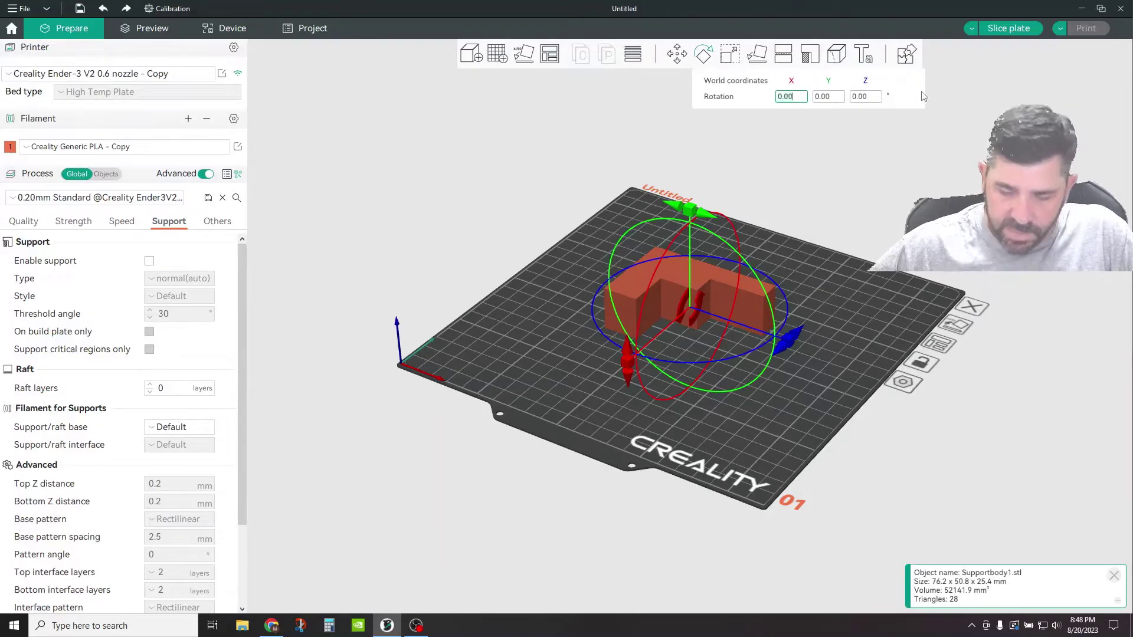
{"action": "type", "text": "90"}
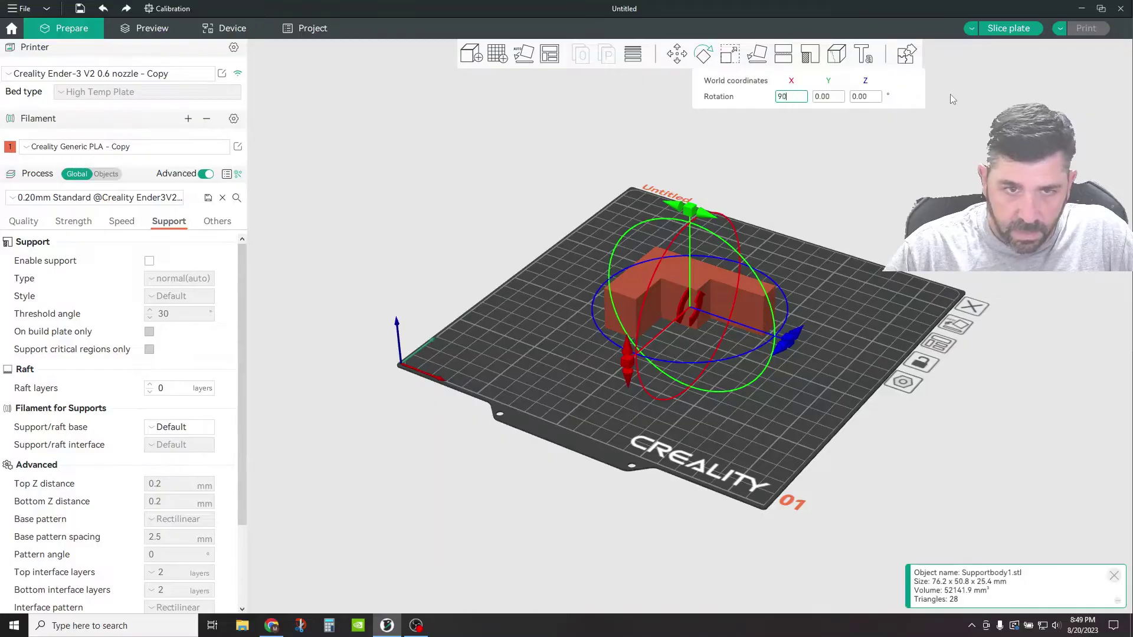
{"action": "key", "text": "Return"}
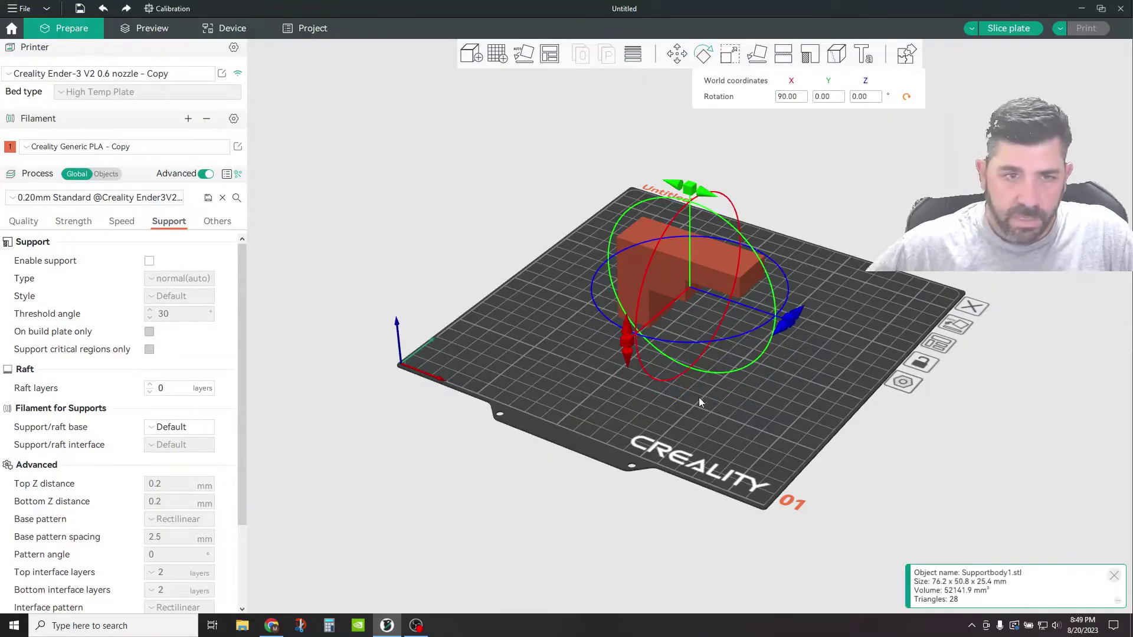
{"action": "left_click", "coordinate": [886, 501]}
Step: Enable support generation in the process settings and view the model's overhangs from below
{"action": "left_click_drag", "start_coordinate": [827, 513], "coordinate": [780, 449]}
{"action": "scroll", "coordinate": [684, 282], "scroll_direction": "up", "scroll_amount": 6}
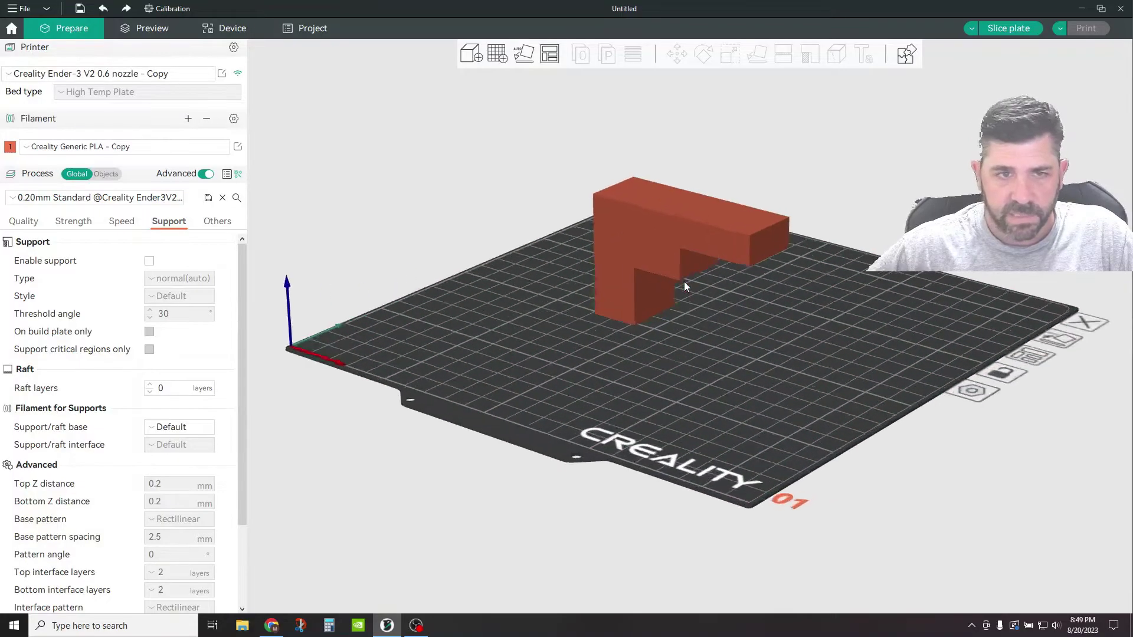
{"action": "scroll", "coordinate": [752, 317], "scroll_direction": "down", "scroll_amount": 1}
{"action": "left_click_drag", "start_coordinate": [763, 327], "coordinate": [734, 293]}
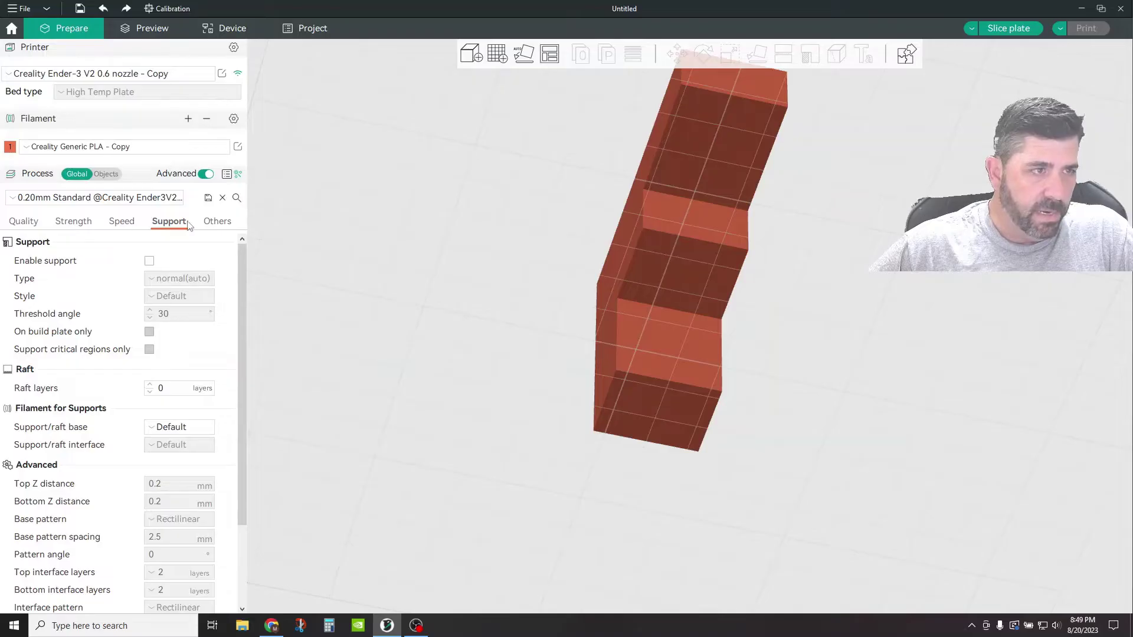
{"action": "left_click", "coordinate": [149, 261]}
{"action": "left_click_drag", "start_coordinate": [291, 319], "coordinate": [377, 283]}
{"action": "key", "text": "1"}
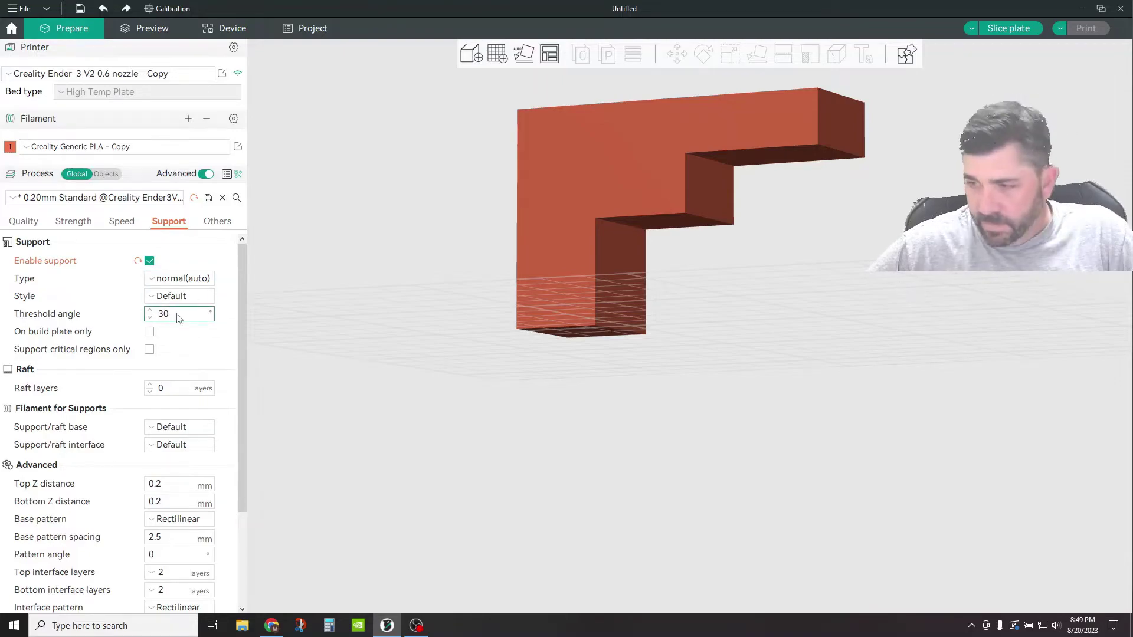
Step: Look over the support type options, keep normal(auto), and restrict supports to the build plate only
{"action": "left_click", "coordinate": [170, 282]}
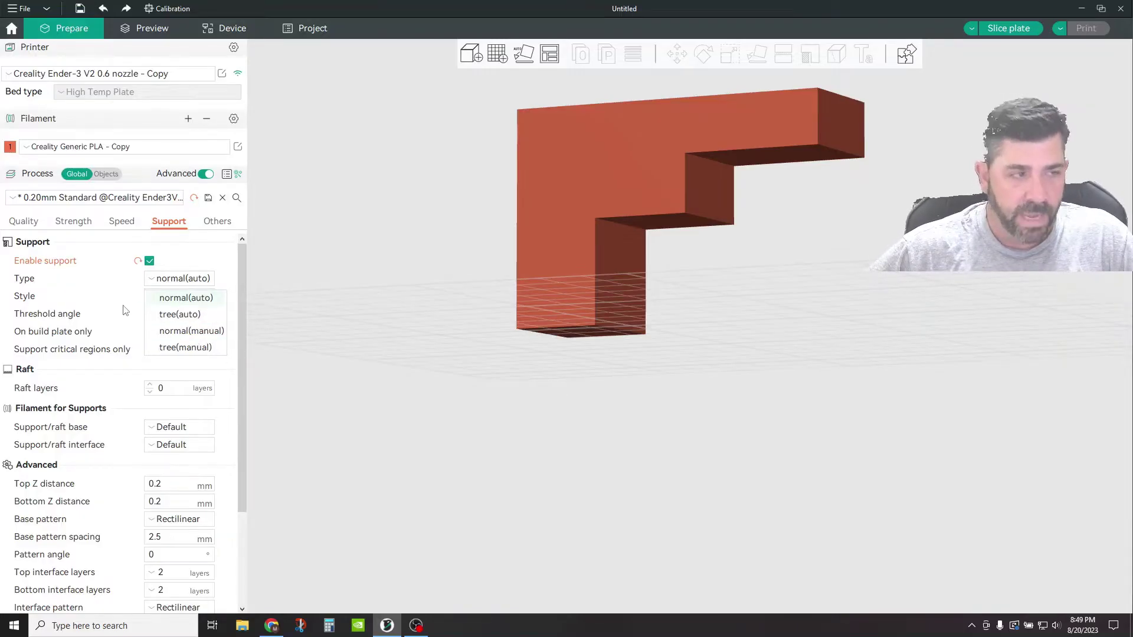
{"action": "left_click", "coordinate": [243, 311]}
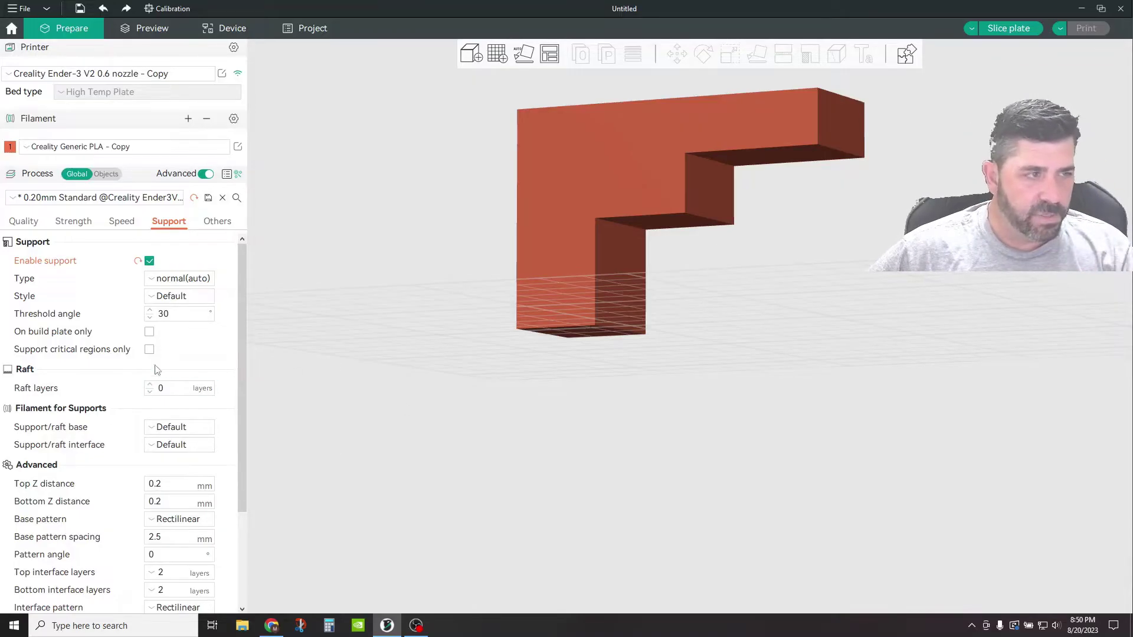
{"action": "left_click", "coordinate": [150, 332]}
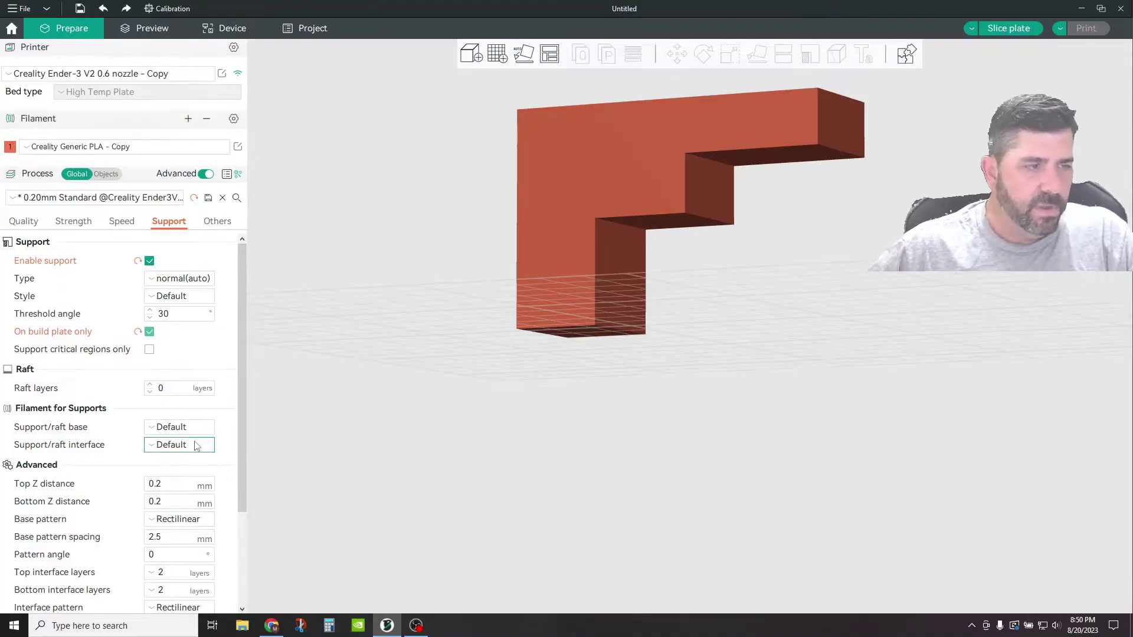
Step: Review the raft, support filament and advanced support settings without changing any value
{"action": "left_click", "coordinate": [177, 388]}
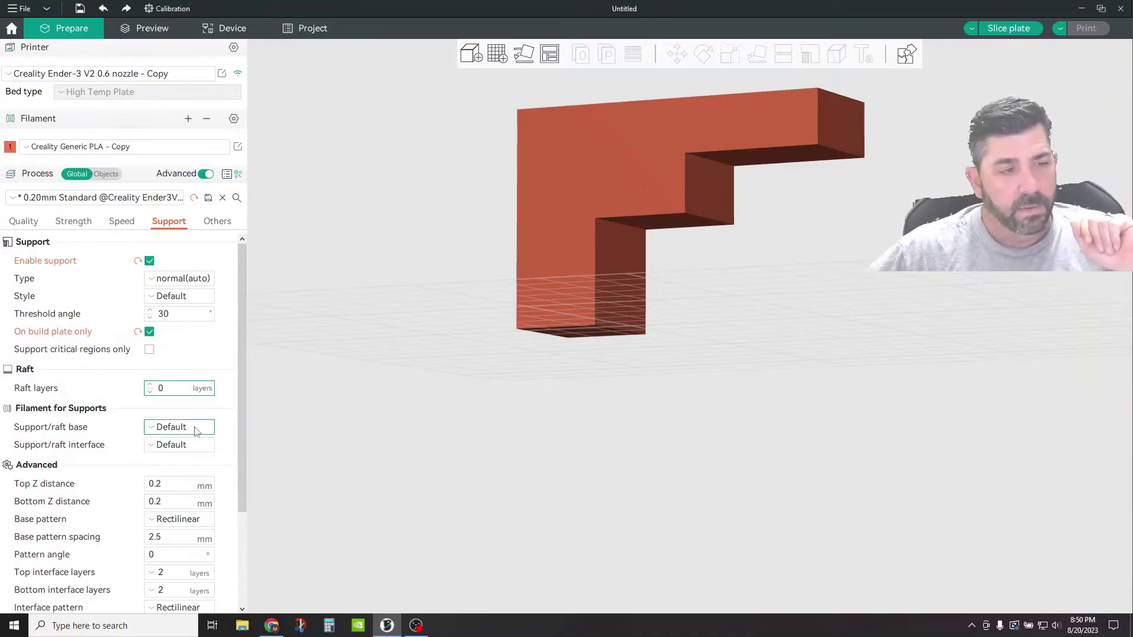
{"action": "scroll", "coordinate": [124, 454], "scroll_direction": "down", "scroll_amount": 1}
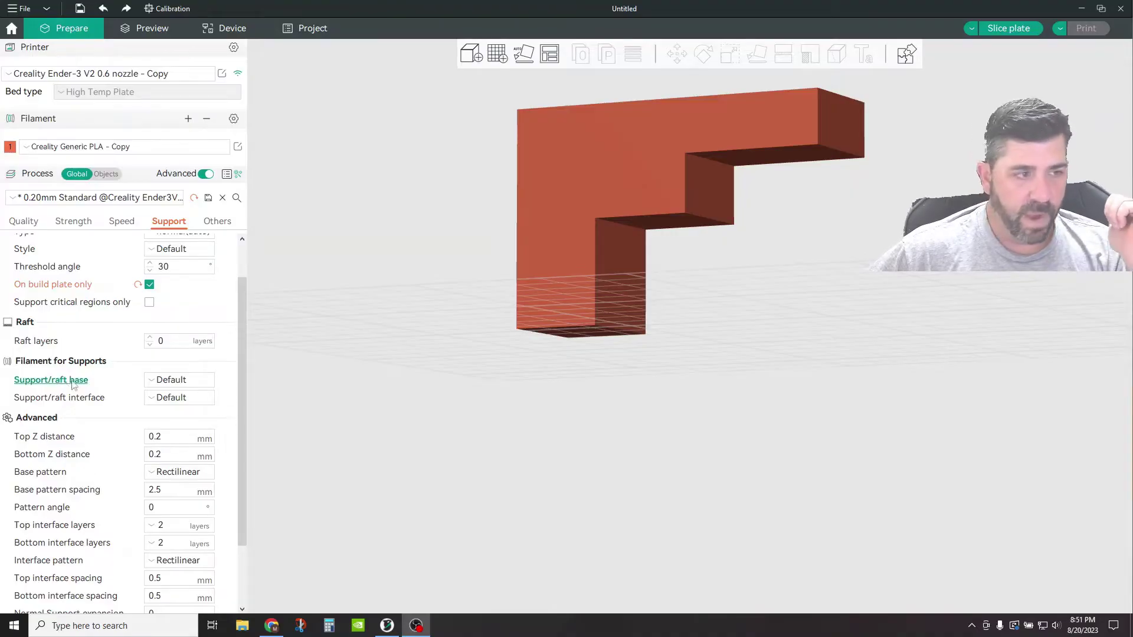
{"action": "scroll", "coordinate": [131, 401], "scroll_direction": "down", "scroll_amount": 3}
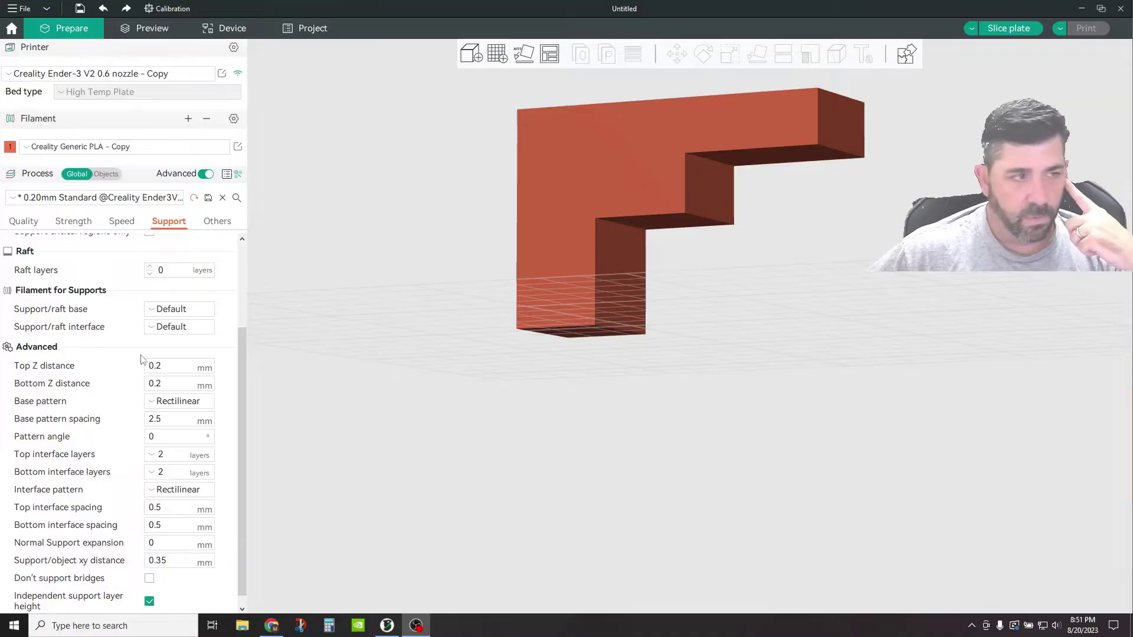
{"action": "scroll", "coordinate": [142, 360], "scroll_direction": "down", "scroll_amount": 1}
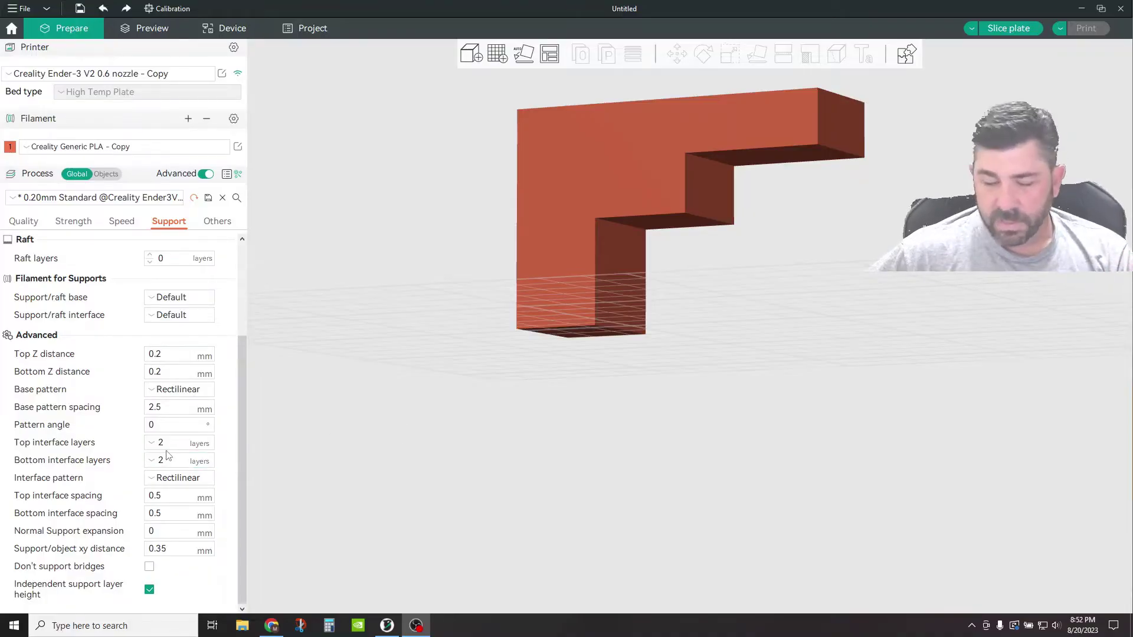
{"action": "left_click_drag", "start_coordinate": [610, 472], "coordinate": [698, 459]}
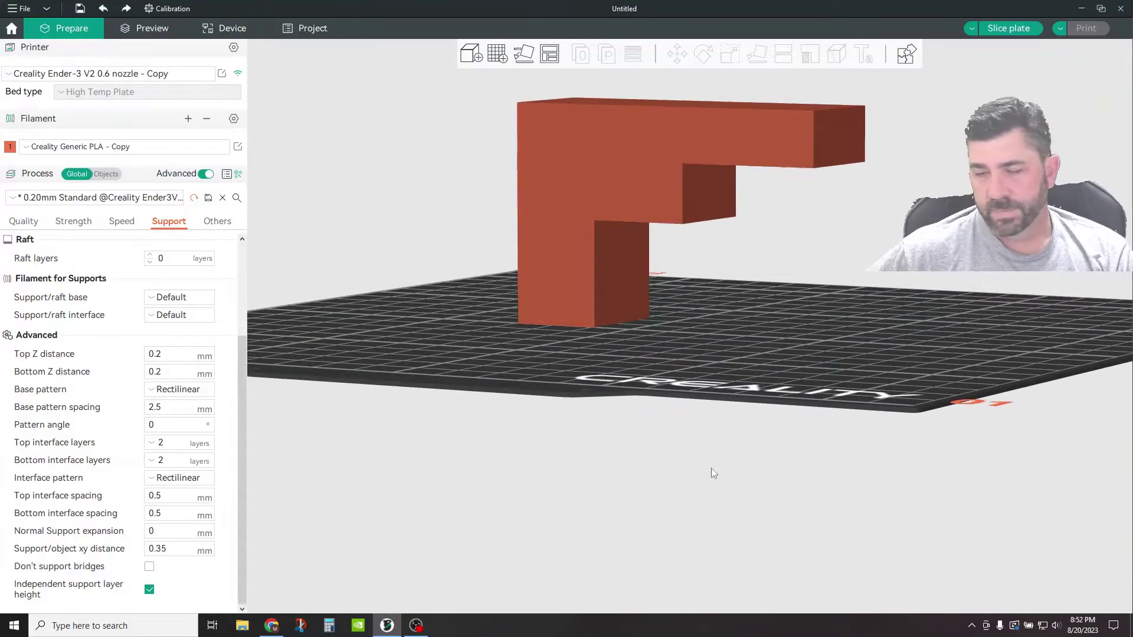
{"action": "scroll", "coordinate": [77, 356], "scroll_direction": "up", "scroll_amount": 4}
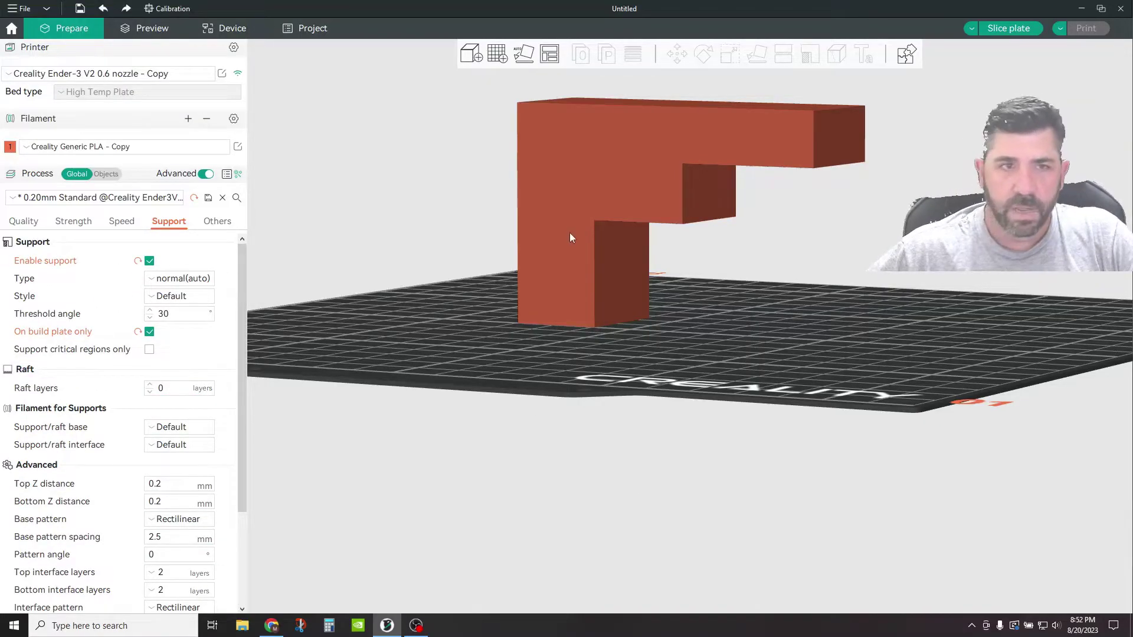
Step: Open support painting for the model and examine the overhangs highlighted on its underside
{"action": "left_click", "coordinate": [594, 201]}
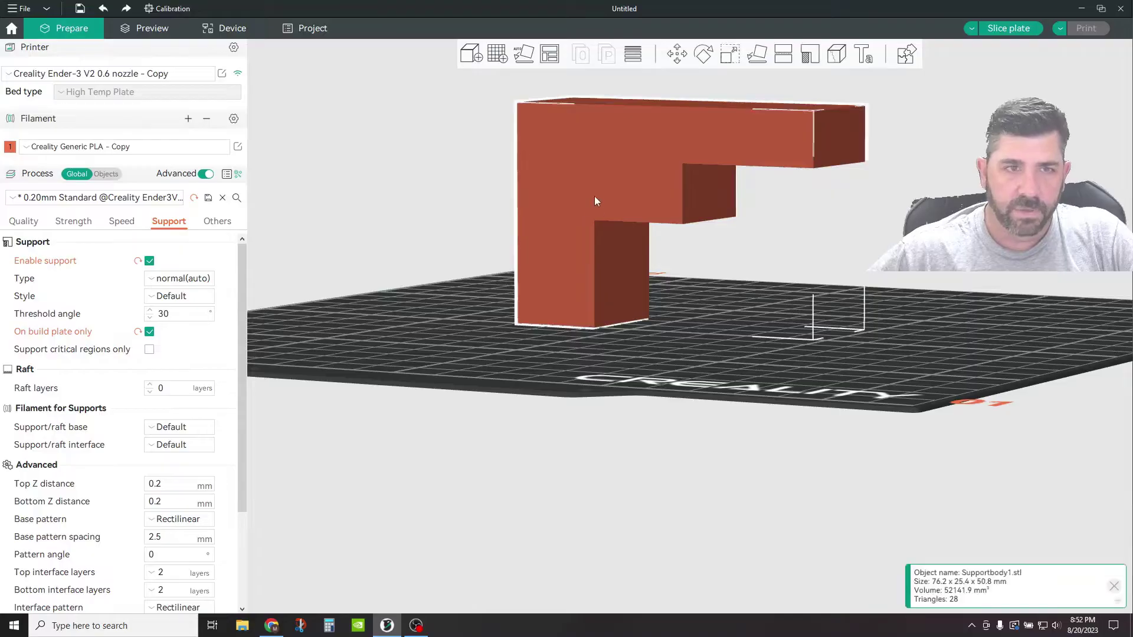
{"action": "left_click", "coordinate": [810, 56]}
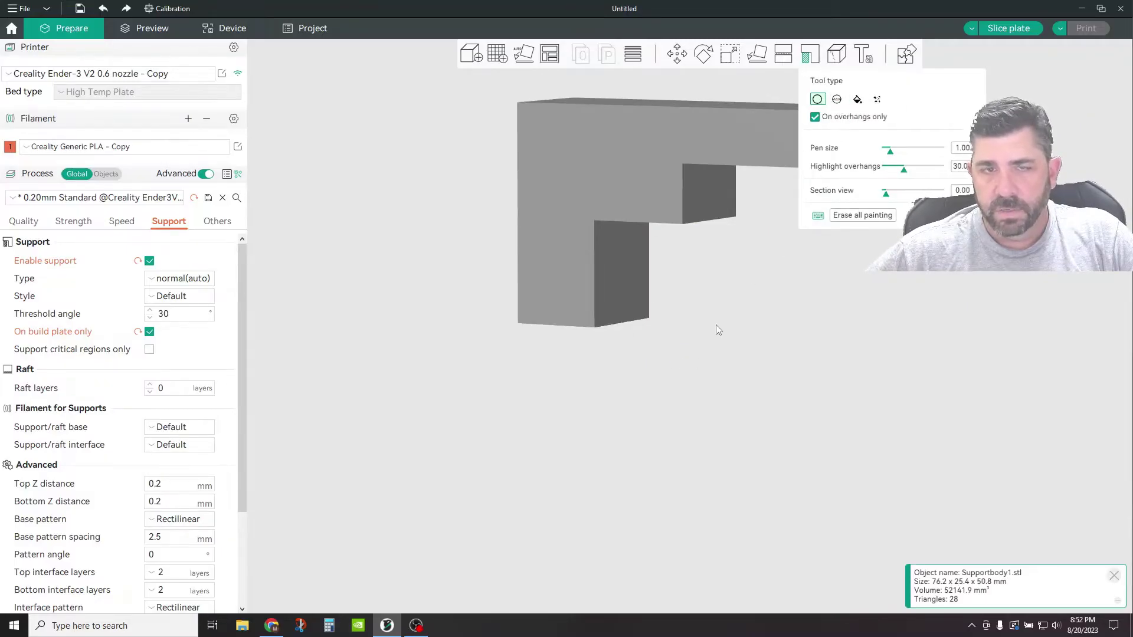
{"action": "left_click_drag", "start_coordinate": [716, 324], "coordinate": [675, 340]}
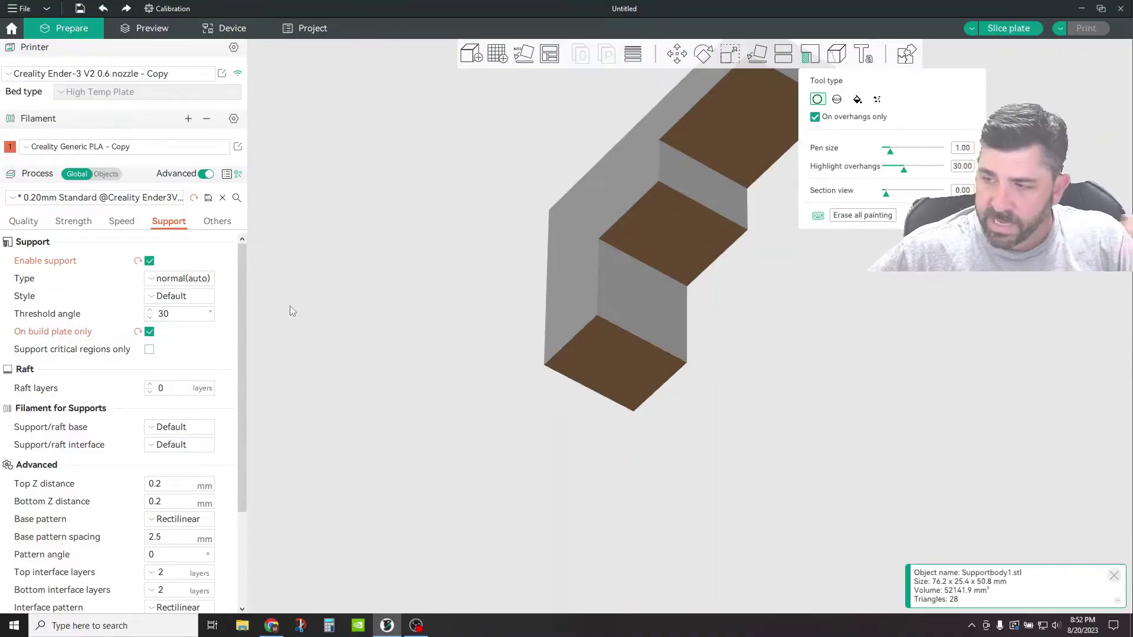
Step: Slice the plate and lower the layer preview to layer 278 at the upper support interface
{"action": "left_click", "coordinate": [1009, 28]}
{"action": "left_click_drag", "start_coordinate": [741, 270], "coordinate": [780, 327]}
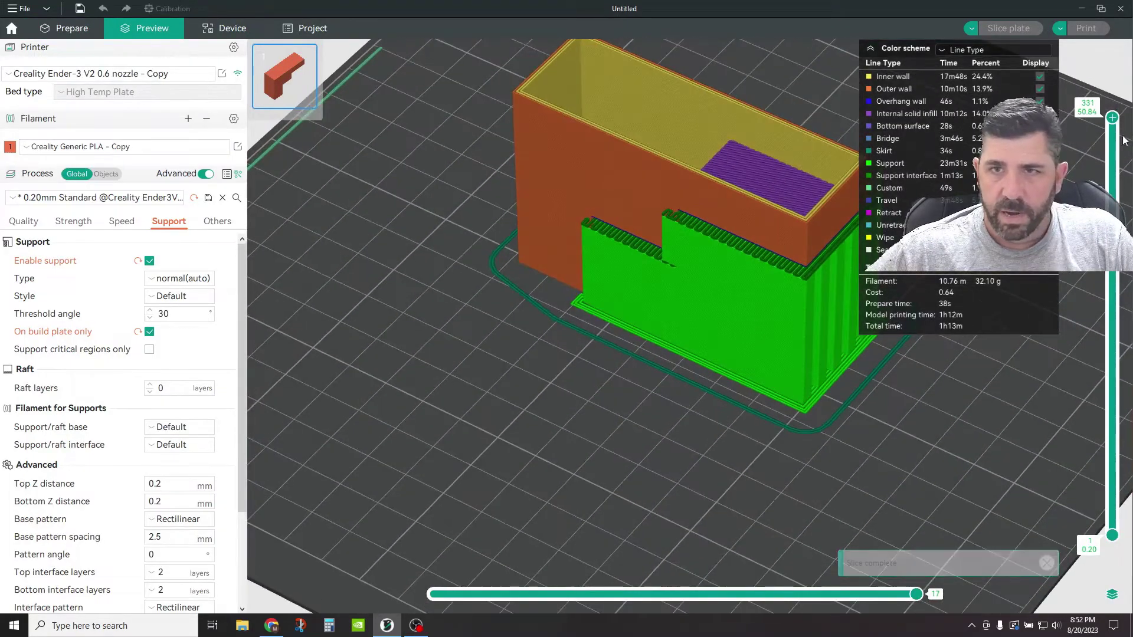
{"action": "left_click_drag", "start_coordinate": [1112, 117], "coordinate": [1110, 180]}
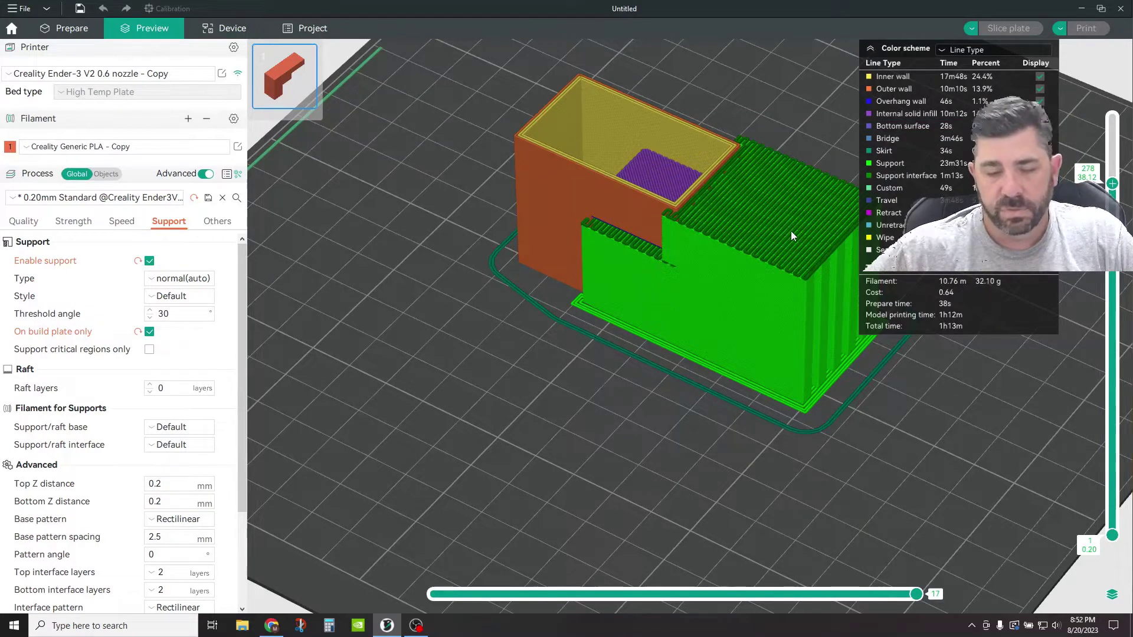
Step: Step the preview down to layer 172 to examine the support interface and base layers under both overhangs
{"action": "key", "text": "Down"}
{"action": "key", "text": "Down"}
{"action": "key", "text": "Down"}
{"action": "key", "text": "Down"}
{"action": "key", "text": "Down"}
{"action": "key", "text": "Down"}
{"action": "key", "text": "Down"}
{"action": "key", "text": "Down"}
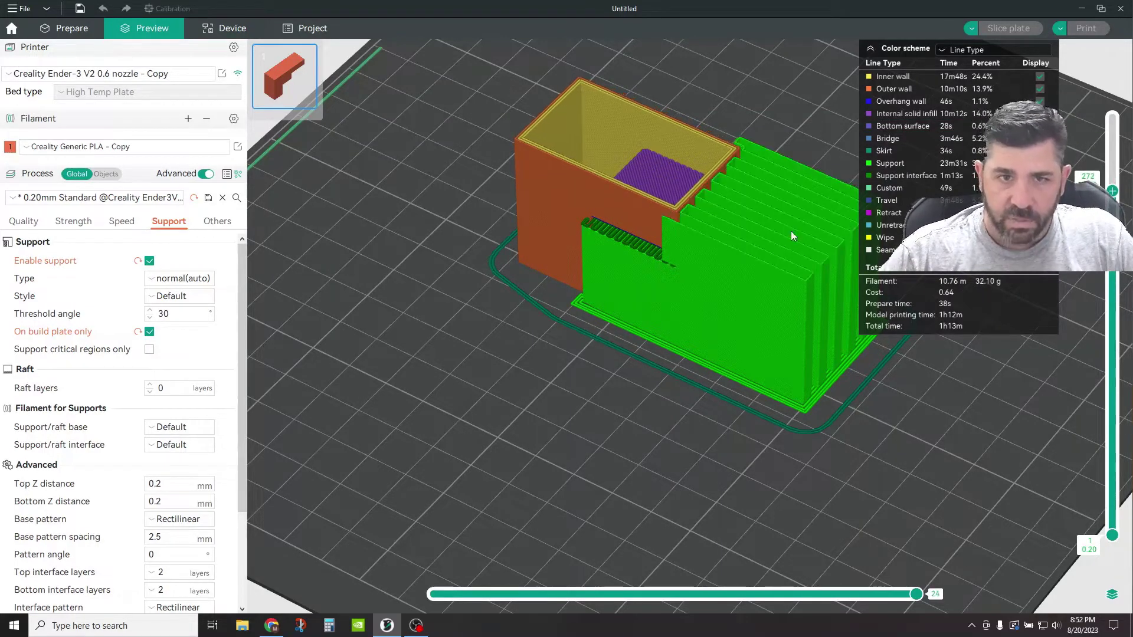
{"action": "key", "text": "Down"}
{"action": "key", "text": "Down"}
{"action": "key", "text": "Down"}
{"action": "key", "text": "Down"}
{"action": "key", "text": "Down"}
{"action": "key", "text": "Down"}
{"action": "key", "text": "Down"}
{"action": "key", "text": "Down"}
{"action": "key", "text": "Down"}
{"action": "key", "text": "Down"}
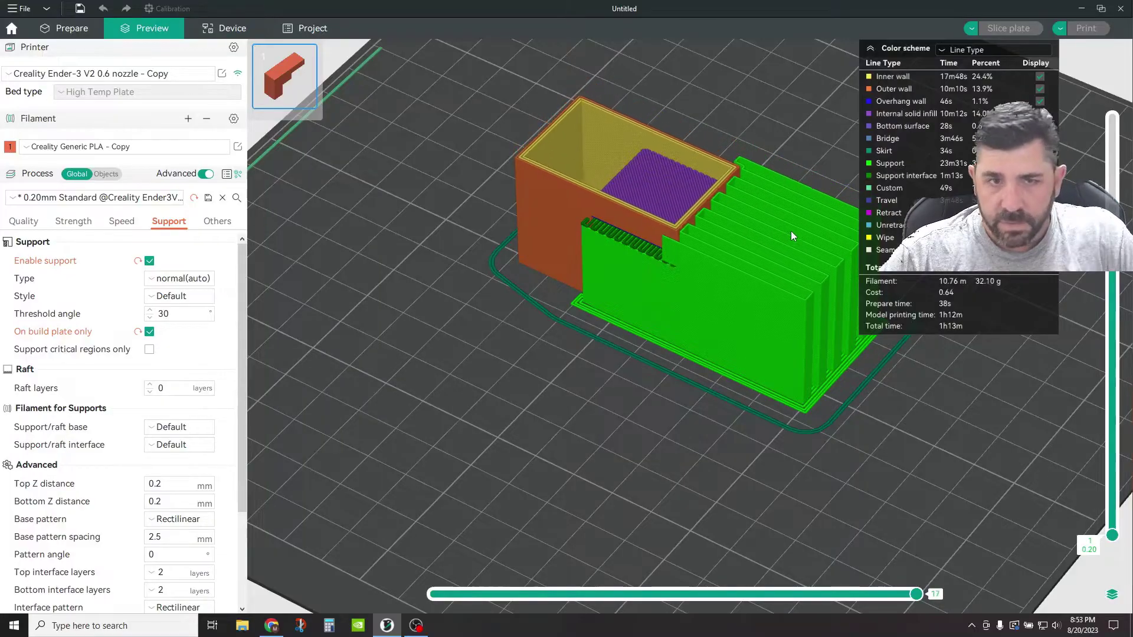
{"action": "key", "text": "Down"}
{"action": "key", "text": "Down"}
{"action": "key", "text": "Down"}
{"action": "key", "text": "Down"}
{"action": "key", "text": "Down"}
{"action": "key", "text": "Down"}
{"action": "key", "text": "Down"}
{"action": "key", "text": "Down"}
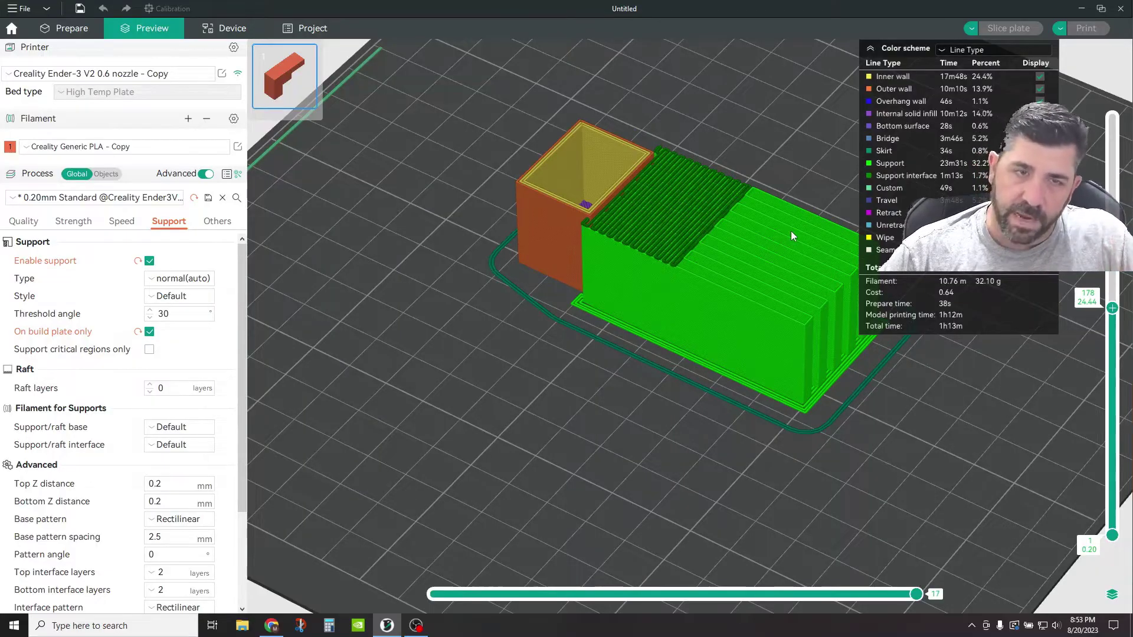
{"action": "key", "text": "Down"}
{"action": "key", "text": "Down"}
{"action": "key", "text": "Down"}
{"action": "key", "text": "Down"}
{"action": "key", "text": "Down"}
{"action": "key", "text": "Down"}
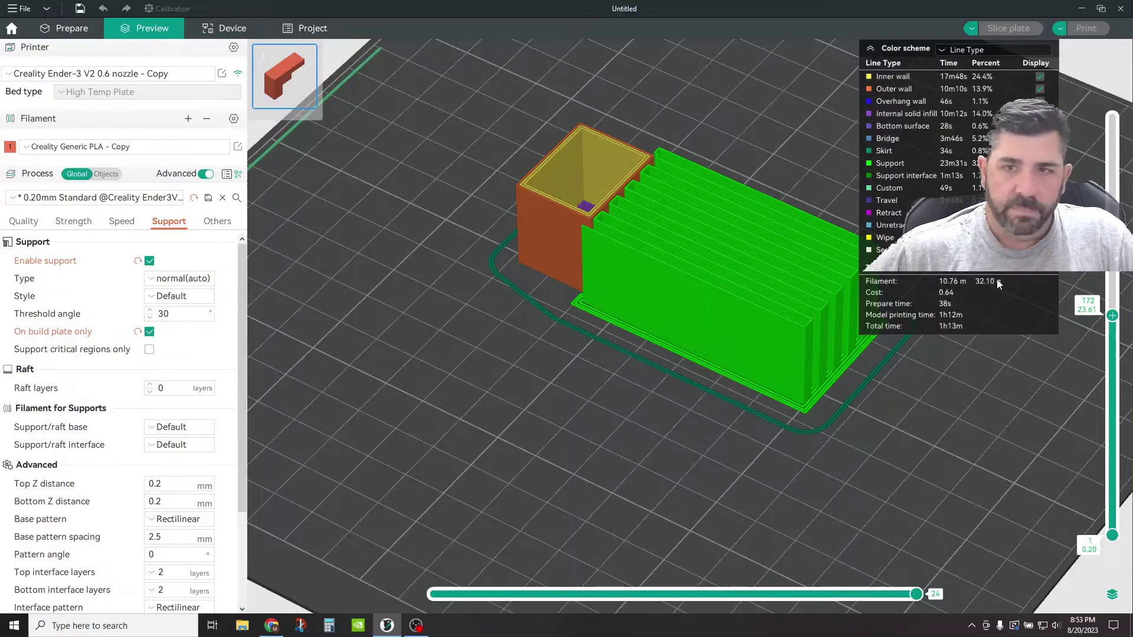
Step: Return the preview to the uppermost layer 331, and lower it to layer 1 to examine the support footprint
{"action": "left_click_drag", "start_coordinate": [1112, 315], "coordinate": [1113, 118]}
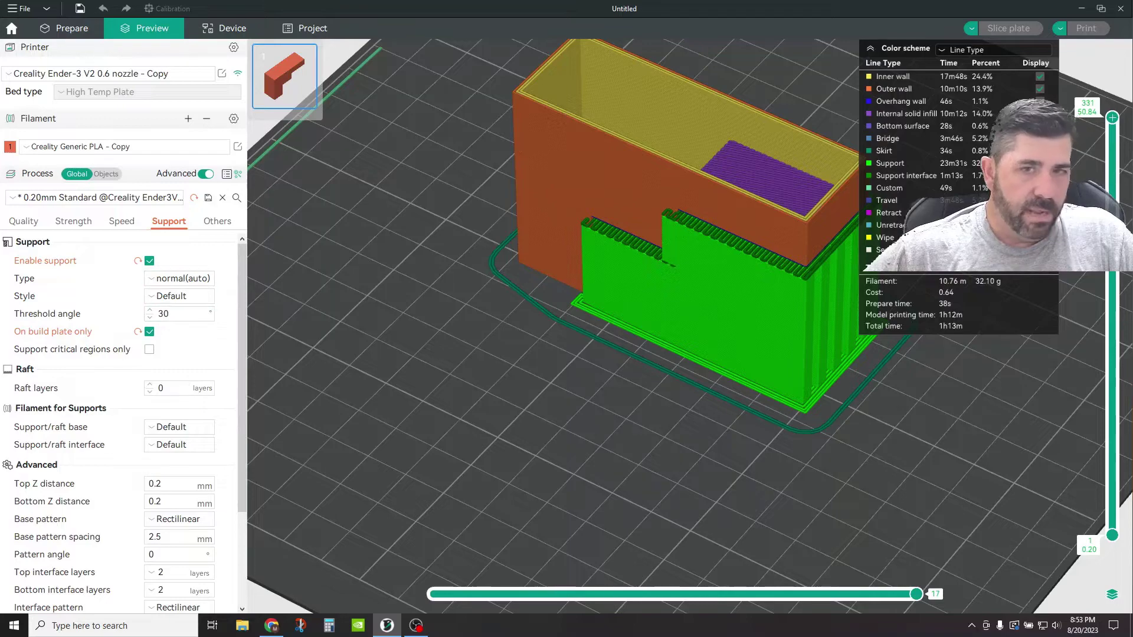
{"action": "left_click", "coordinate": [1113, 120]}
{"action": "left_click_drag", "start_coordinate": [1113, 120], "coordinate": [1112, 525]}
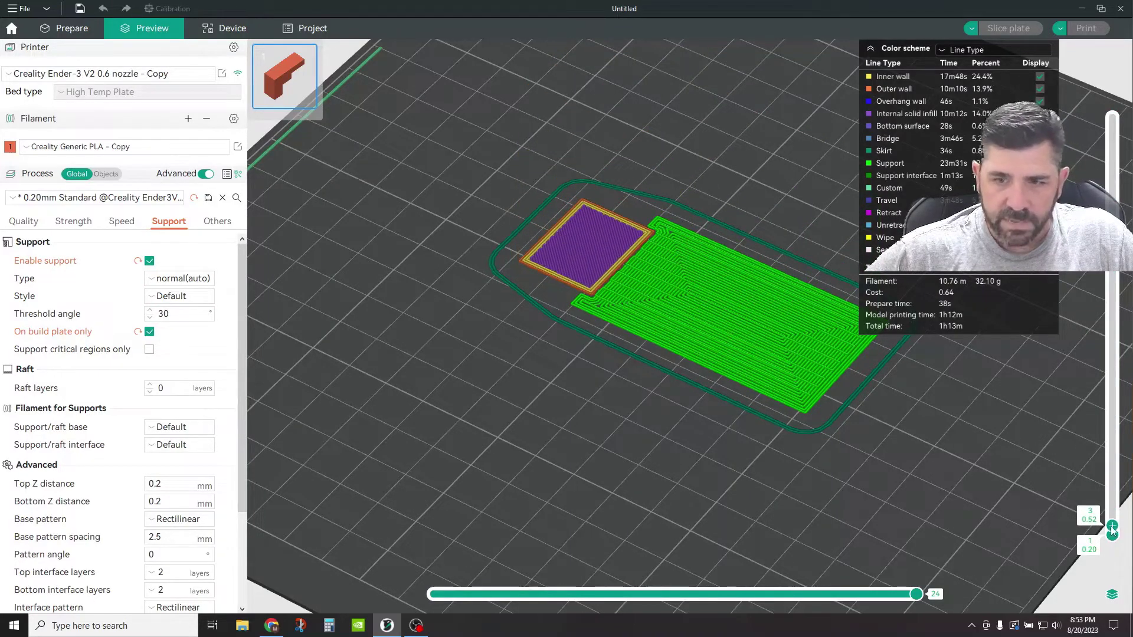
{"action": "key", "text": "Down"}
{"action": "key", "text": "Down"}
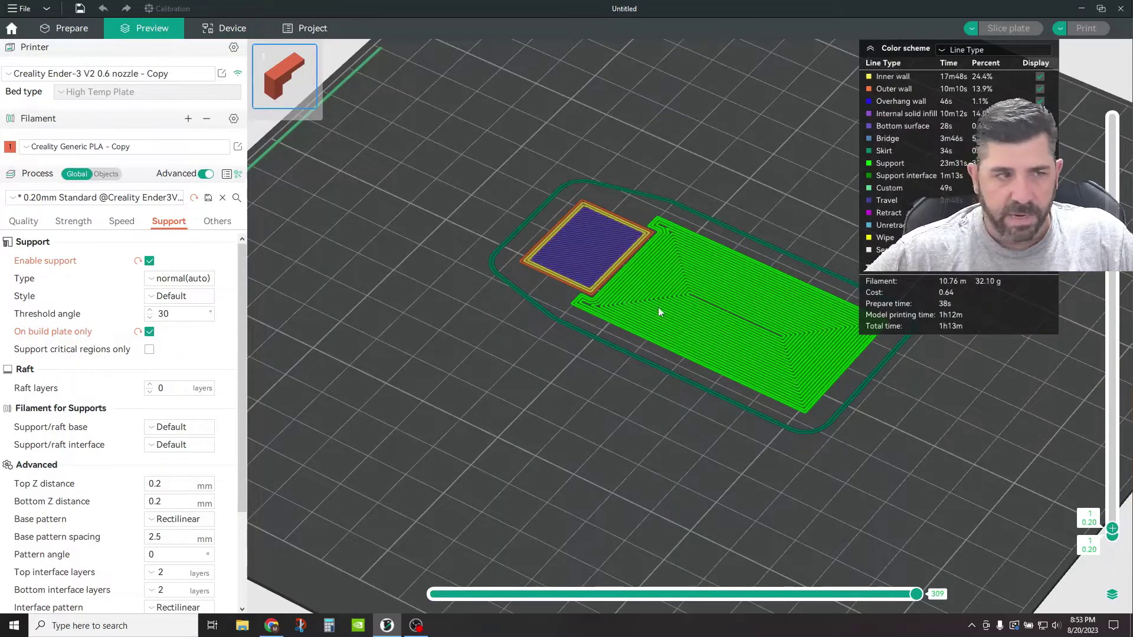
Step: Check the advanced support settings and raise the preview to layer 24 to examine the support base pattern
{"action": "scroll", "coordinate": [137, 368], "scroll_direction": "down", "scroll_amount": 2}
{"action": "scroll", "coordinate": [132, 384], "scroll_direction": "down", "scroll_amount": 2}
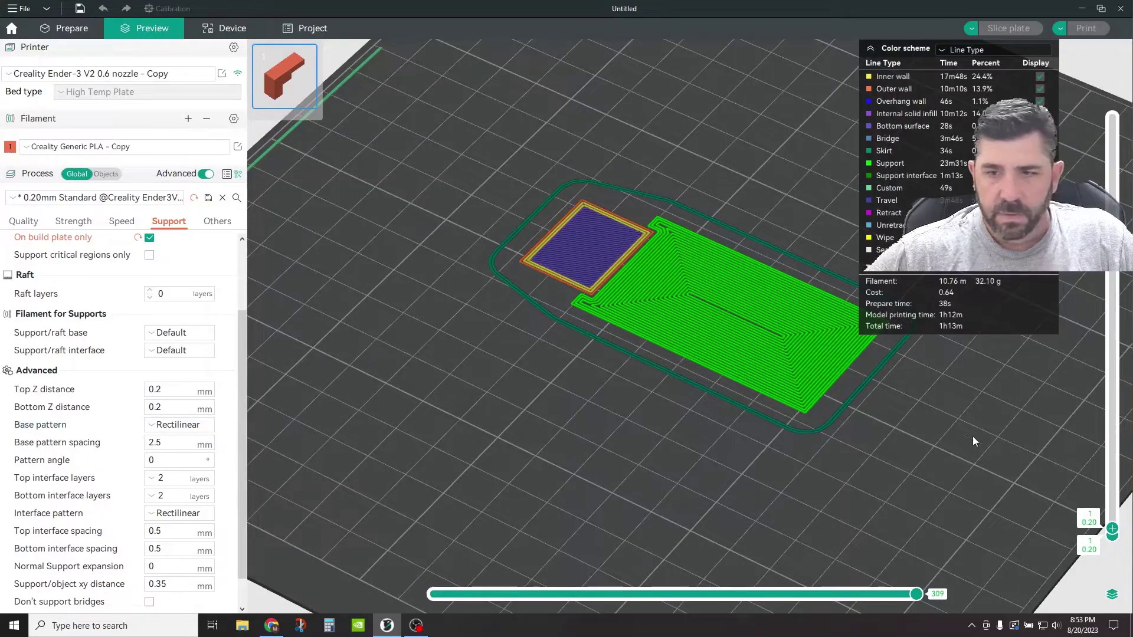
{"action": "scroll", "coordinate": [1116, 343], "scroll_direction": "up", "scroll_amount": 7}
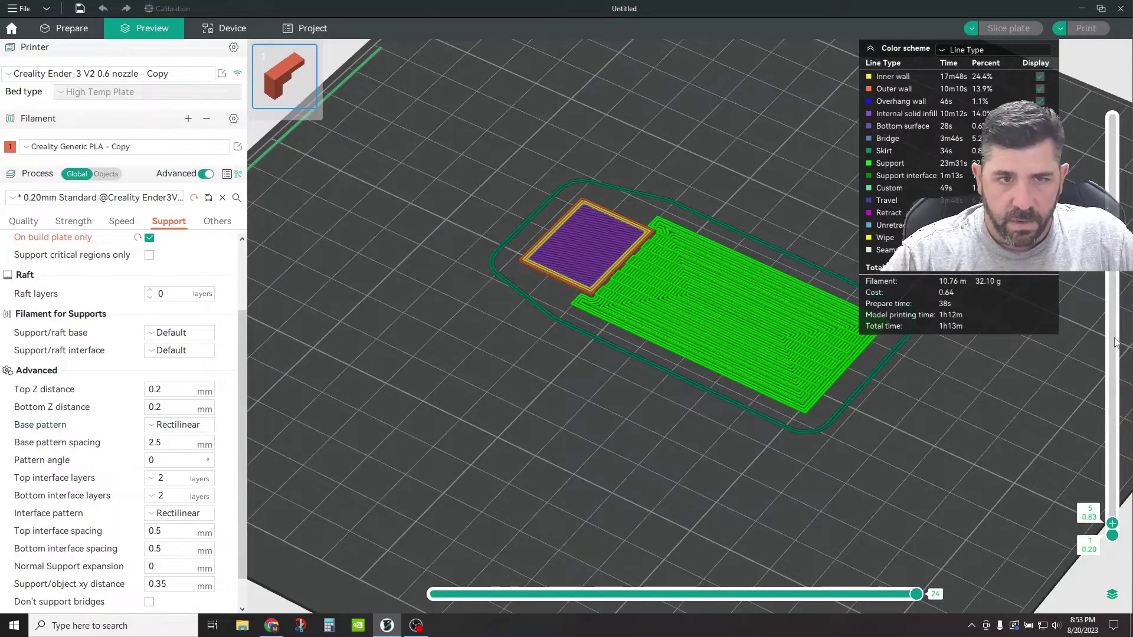
{"action": "scroll", "coordinate": [1115, 342], "scroll_direction": "up", "scroll_amount": 20}
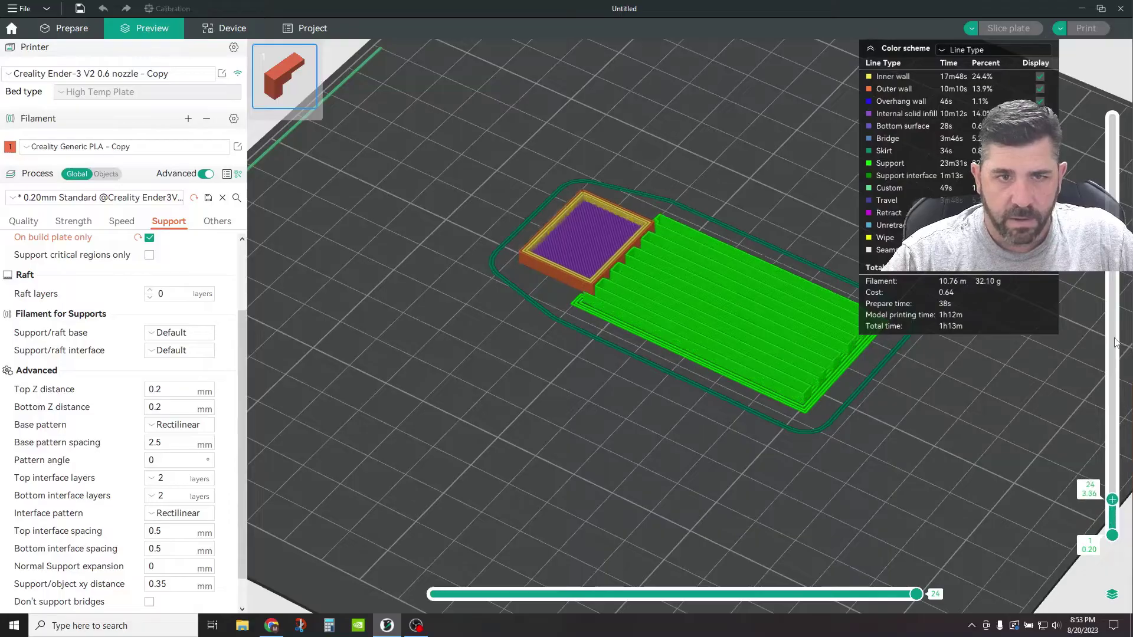
Step: Raise the layer preview to layer 48, and reslice the plate with the support base pattern set to Honeycomb
{"action": "scroll", "coordinate": [1116, 342], "scroll_direction": "up", "scroll_amount": 9}
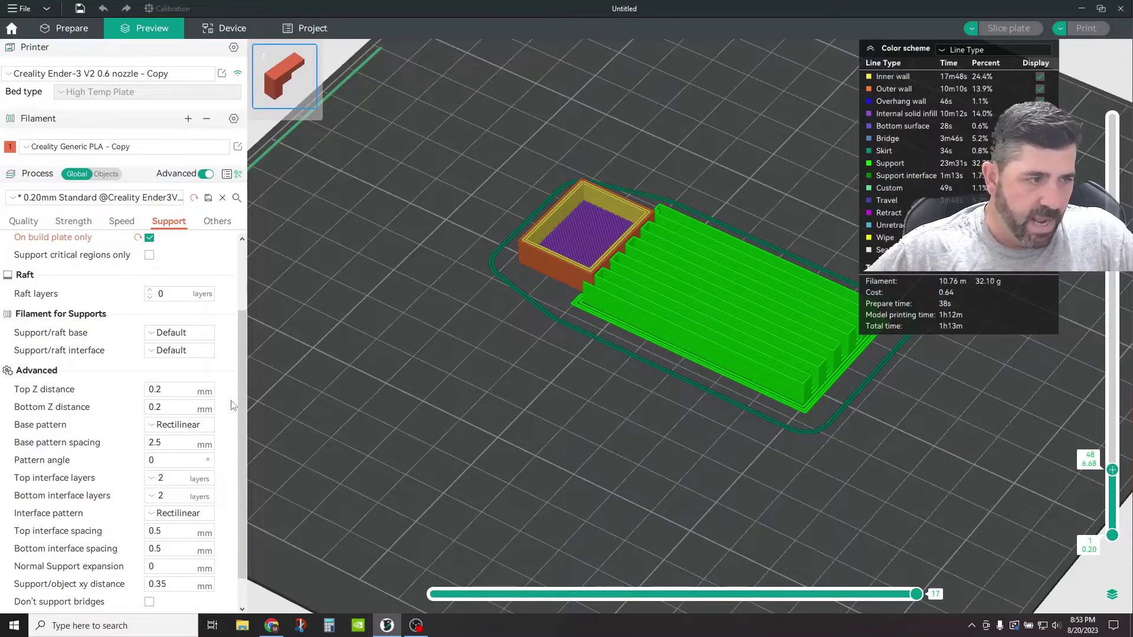
{"action": "left_click", "coordinate": [194, 426]}
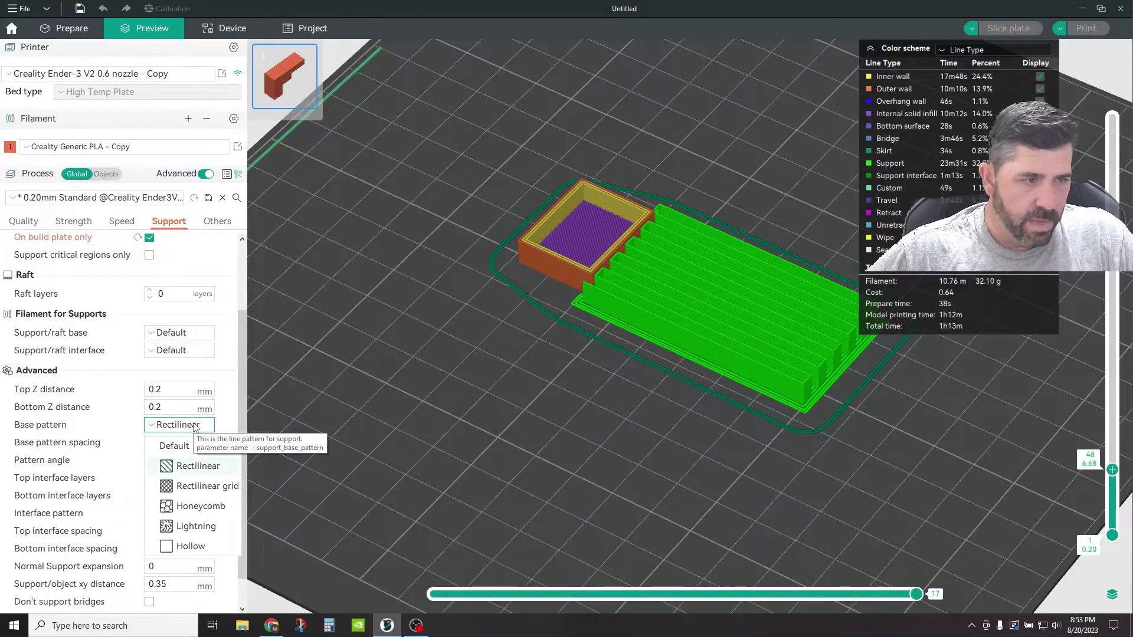
{"action": "left_click", "coordinate": [218, 435]}
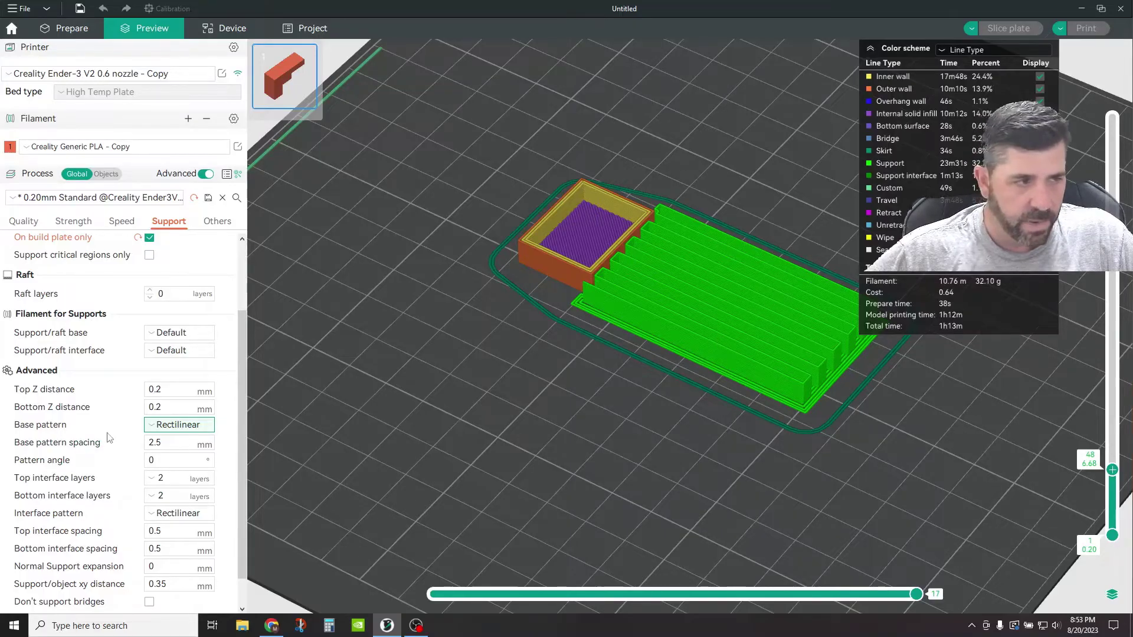
{"action": "left_click", "coordinate": [177, 425]}
{"action": "left_click", "coordinate": [195, 504]}
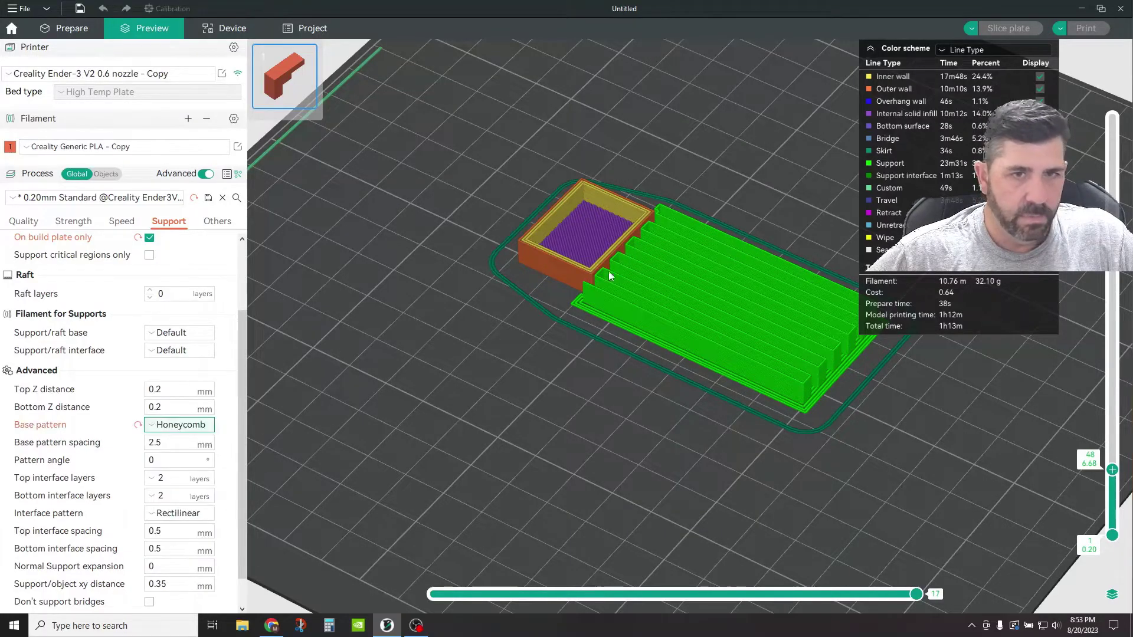
{"action": "left_click", "coordinate": [1006, 28]}
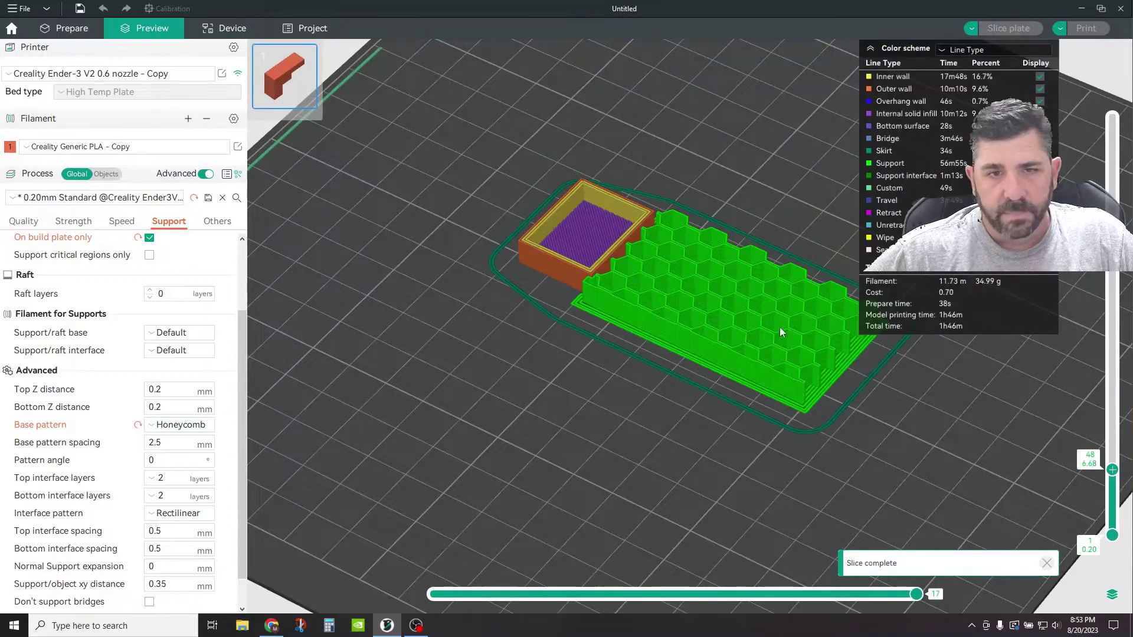
Step: Set the support base pattern spacing to 6 mm and reslice the plate
{"action": "left_click", "coordinate": [163, 444]}
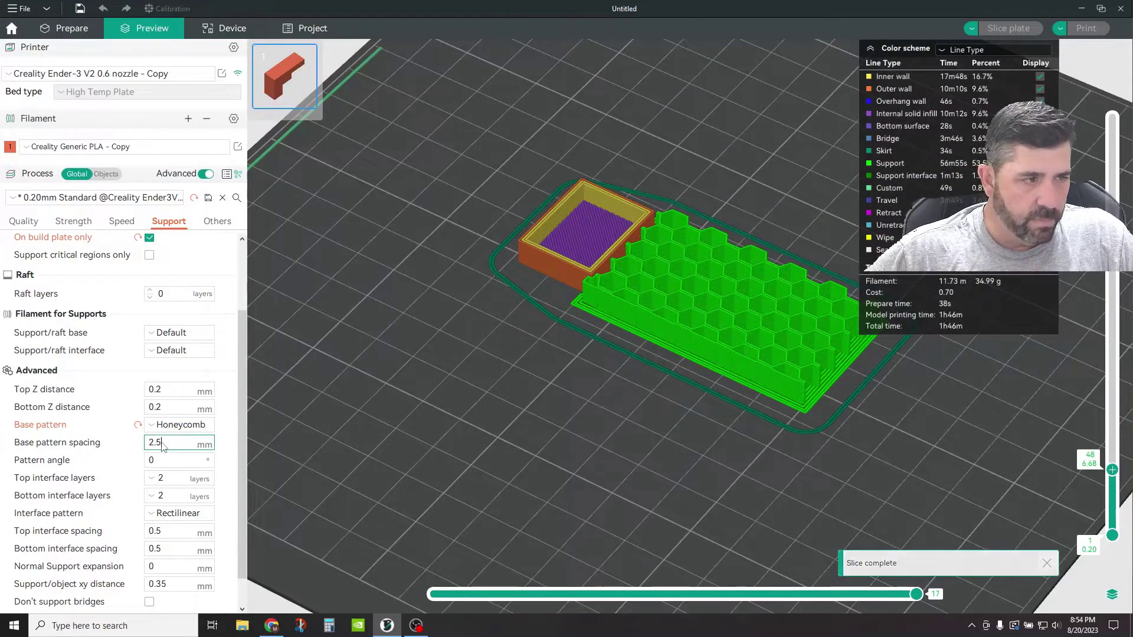
{"action": "key", "text": "ctrl+a"}
{"action": "type", "text": "6"}
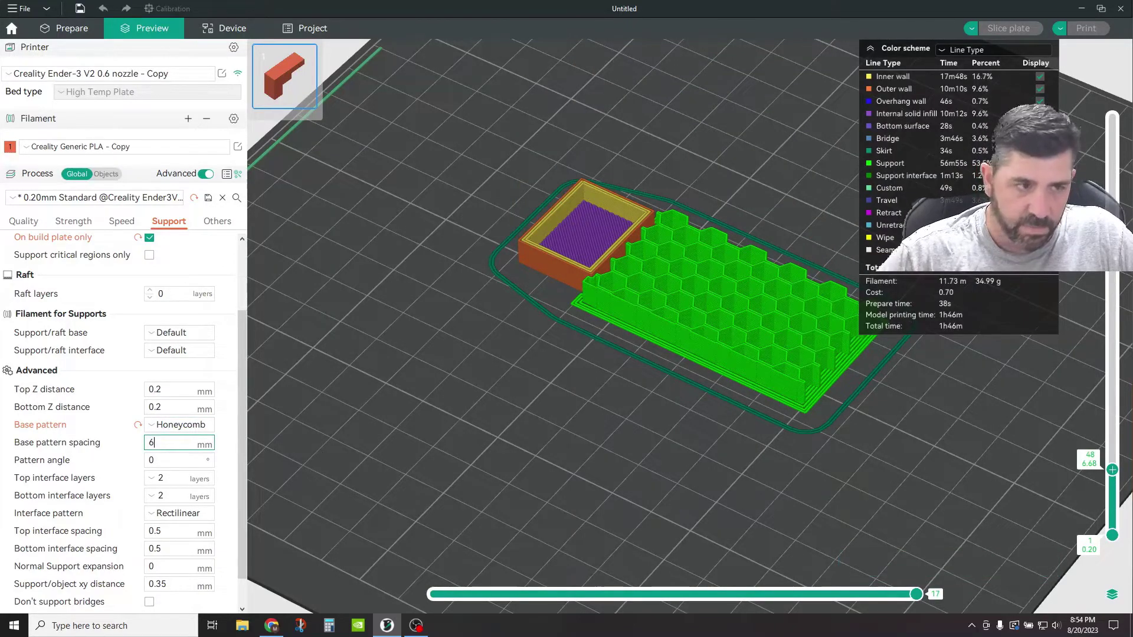
{"action": "left_click", "coordinate": [389, 471]}
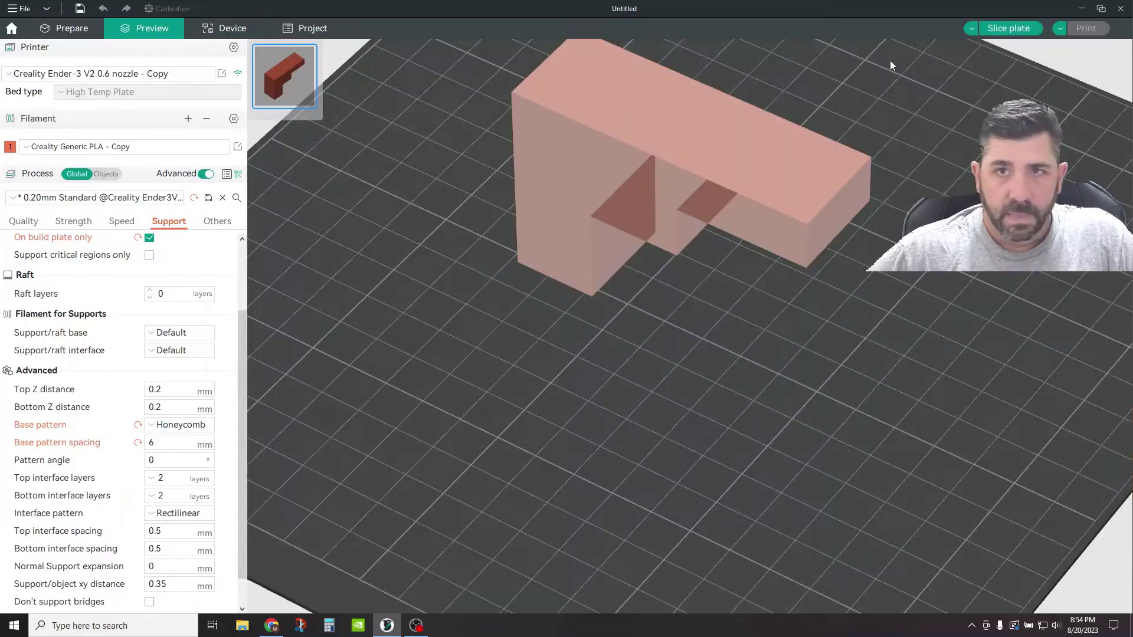
{"action": "left_click", "coordinate": [1008, 28]}
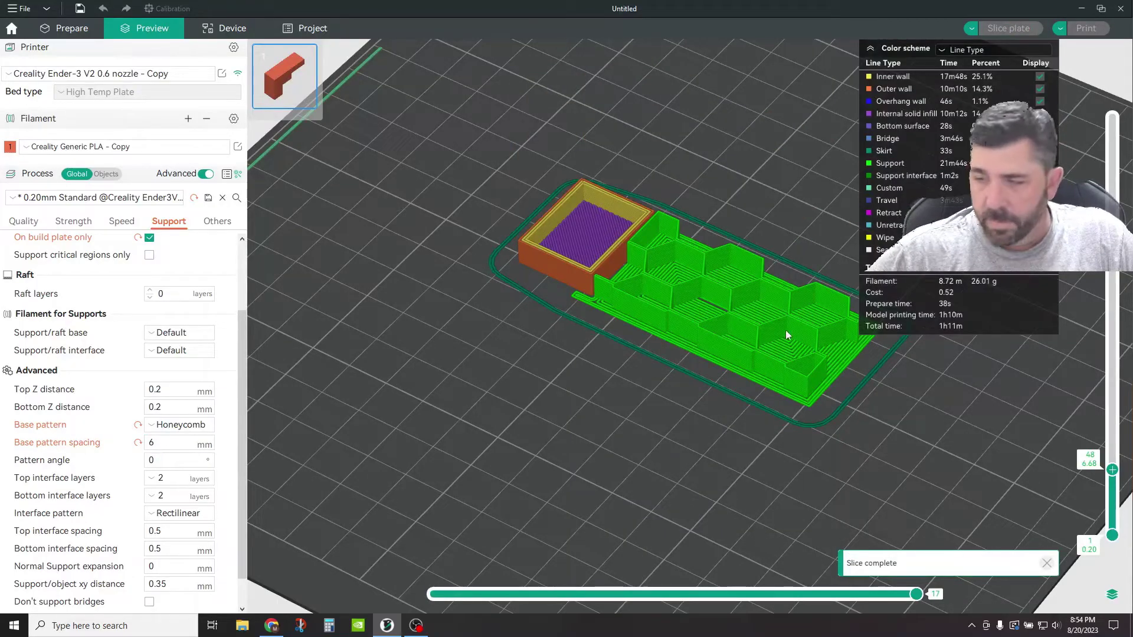
Step: Set the support base pattern to Rectilinear with 3 mm base pattern spacing, and reslice the plate
{"action": "left_click", "coordinate": [180, 425]}
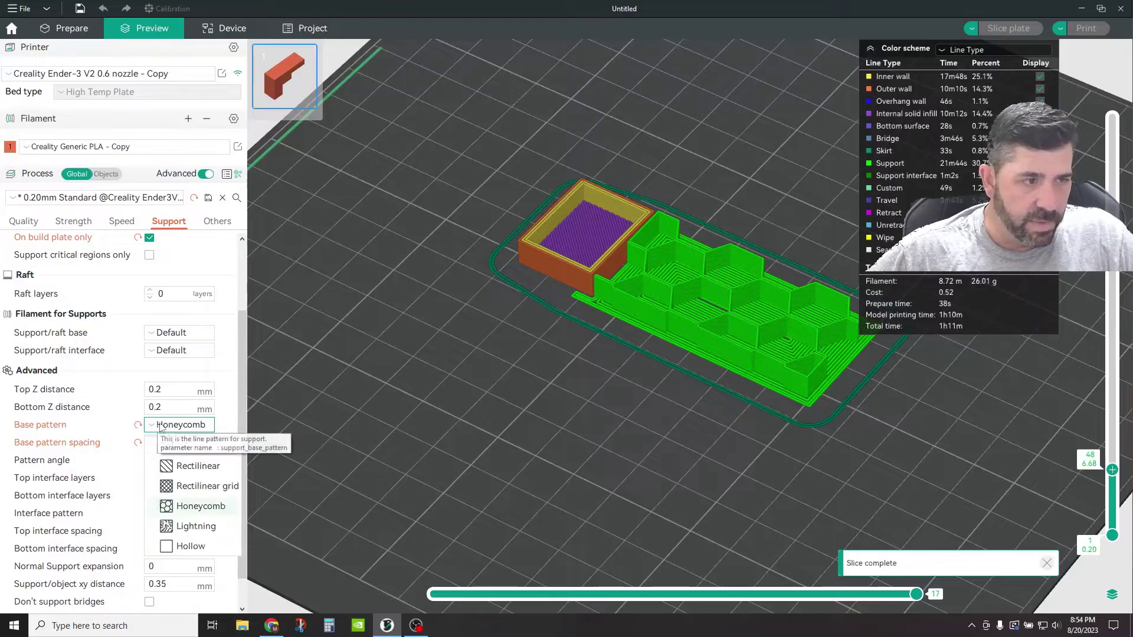
{"action": "left_click", "coordinate": [211, 469]}
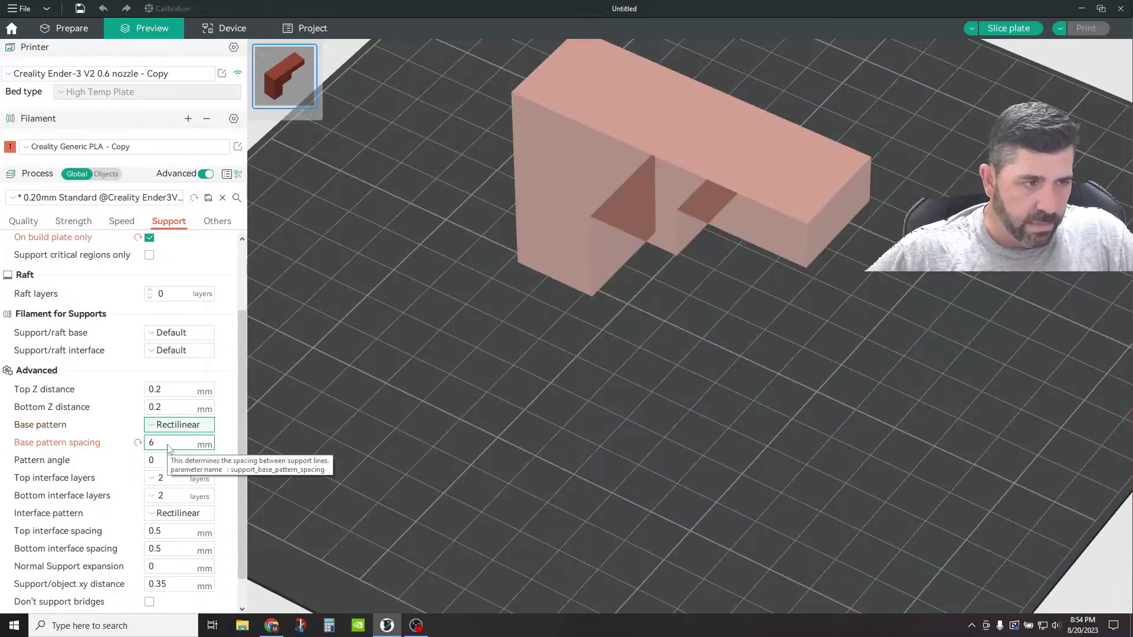
{"action": "double_click", "coordinate": [150, 442]}
{"action": "type", "text": "3"}
{"action": "left_click", "coordinate": [366, 447]}
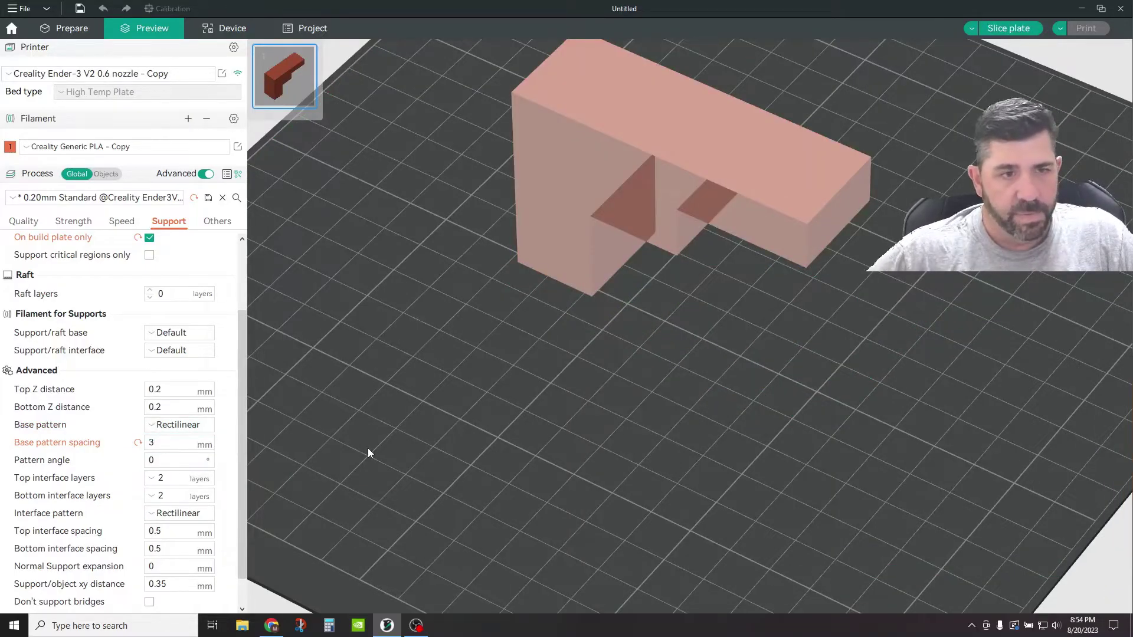
{"action": "left_click", "coordinate": [1006, 28]}
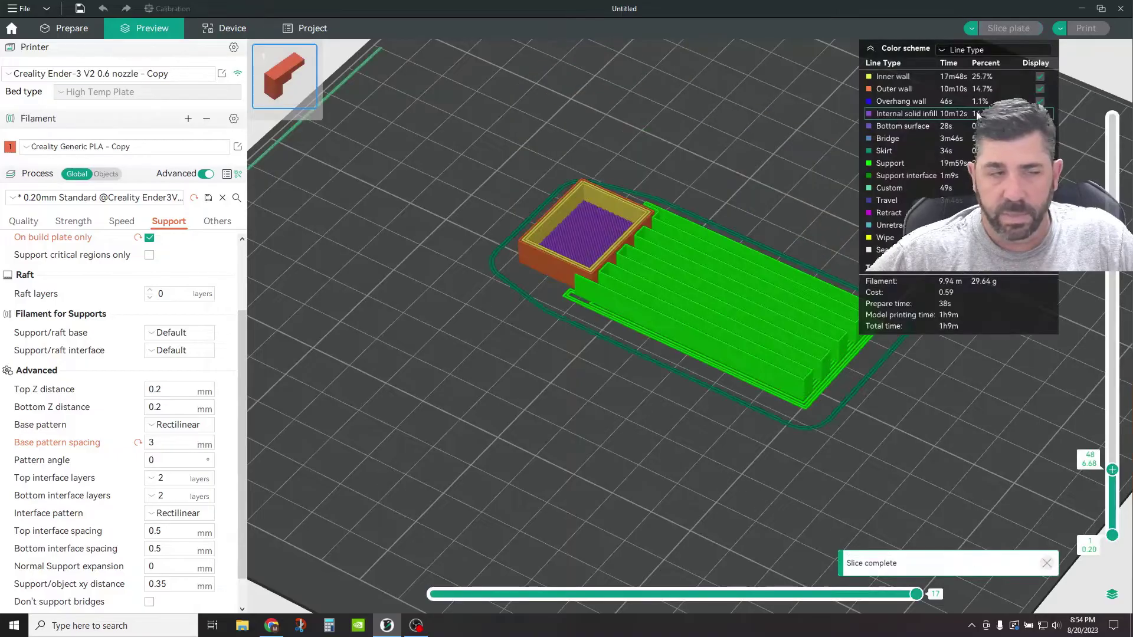
Step: Raise the layer preview to layer 178 and examine the line spacing of the support interface under the lower overhang
{"action": "scroll", "coordinate": [348, 393], "scroll_direction": "down", "scroll_amount": 2}
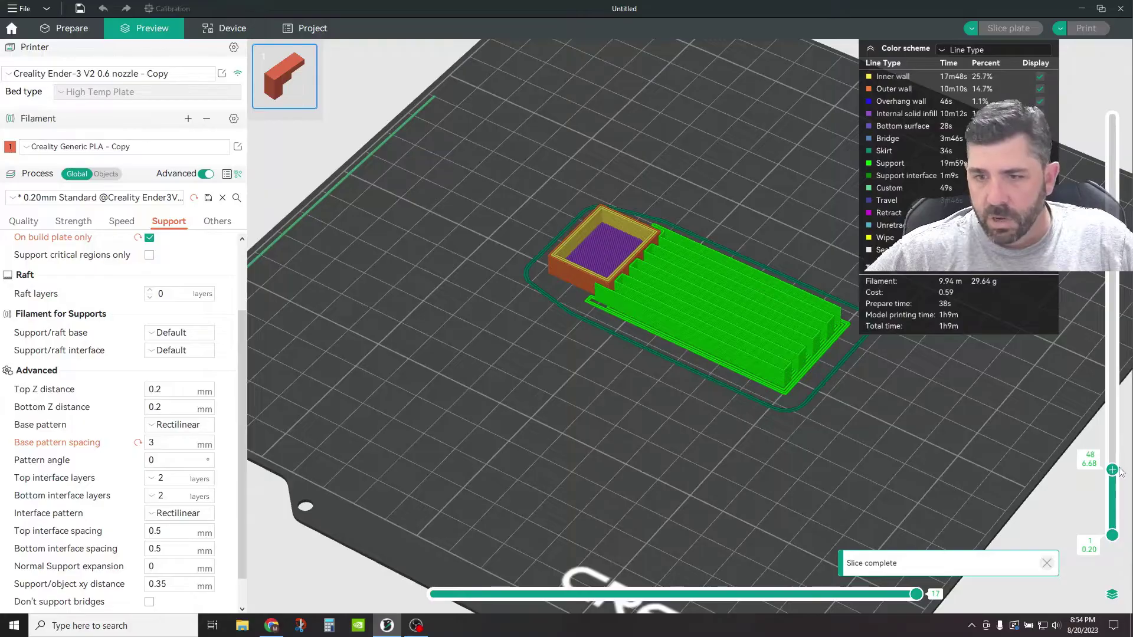
{"action": "left_click_drag", "start_coordinate": [1113, 469], "coordinate": [1130, 313]}
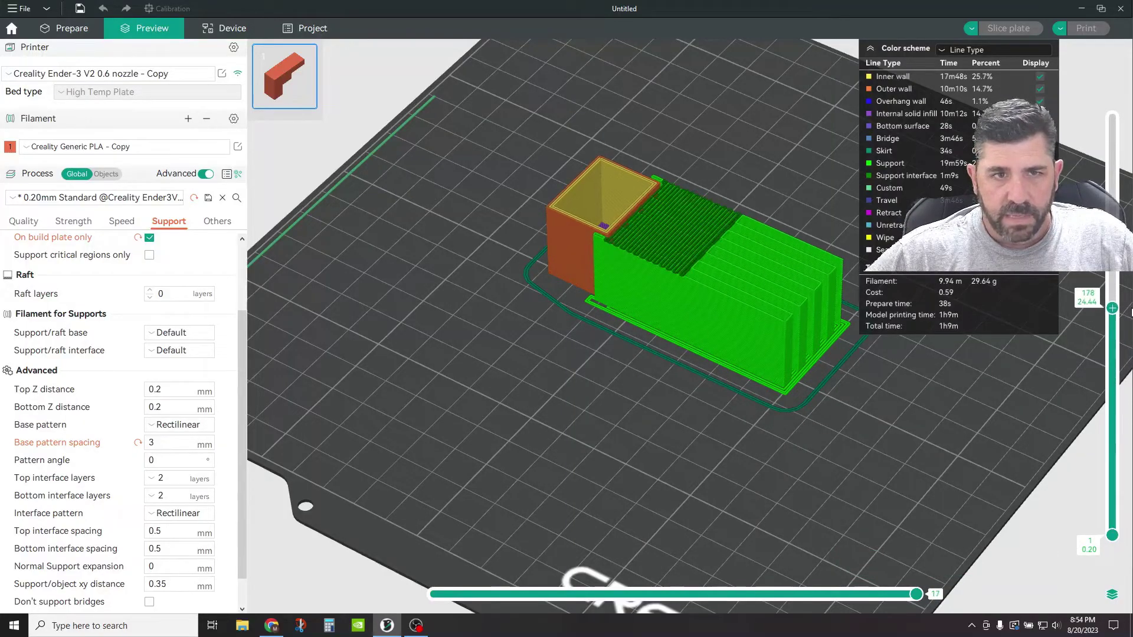
{"action": "scroll", "coordinate": [675, 204], "scroll_direction": "up", "scroll_amount": 8}
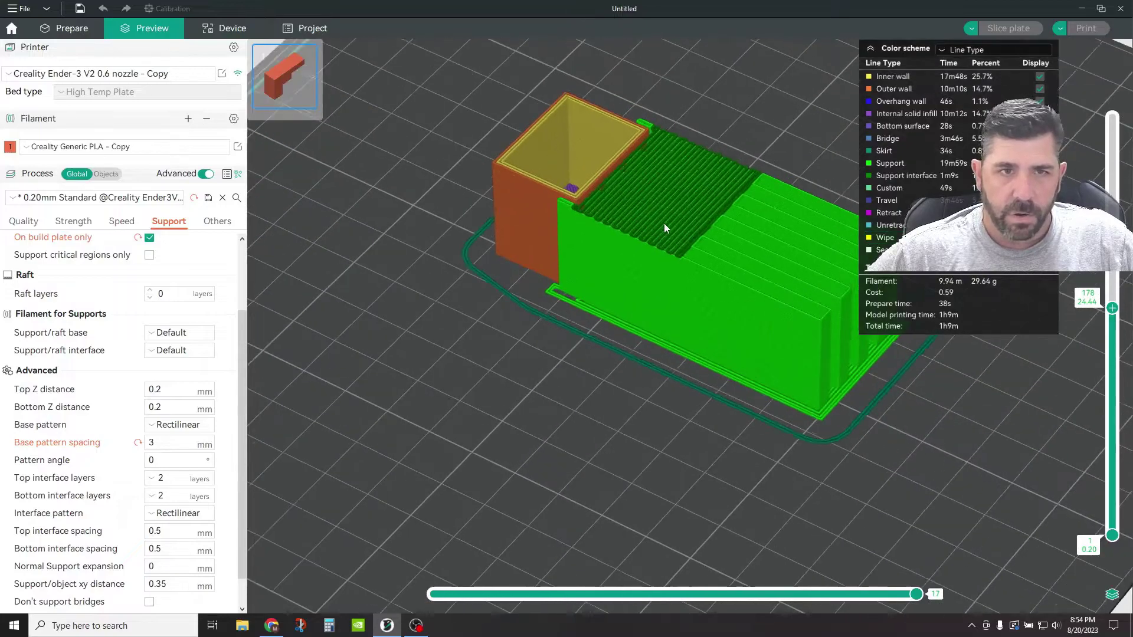
{"action": "scroll", "coordinate": [643, 363], "scroll_direction": "down", "scroll_amount": 2}
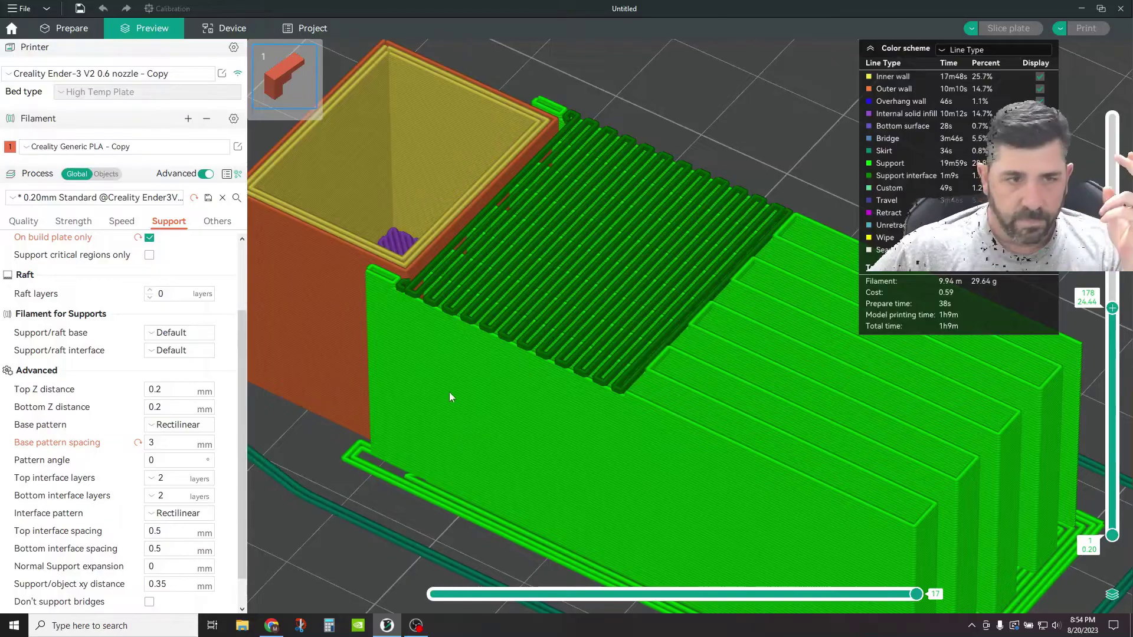
{"action": "scroll", "coordinate": [507, 343], "scroll_direction": "up", "scroll_amount": 3}
{"action": "scroll", "coordinate": [523, 342], "scroll_direction": "up", "scroll_amount": 2}
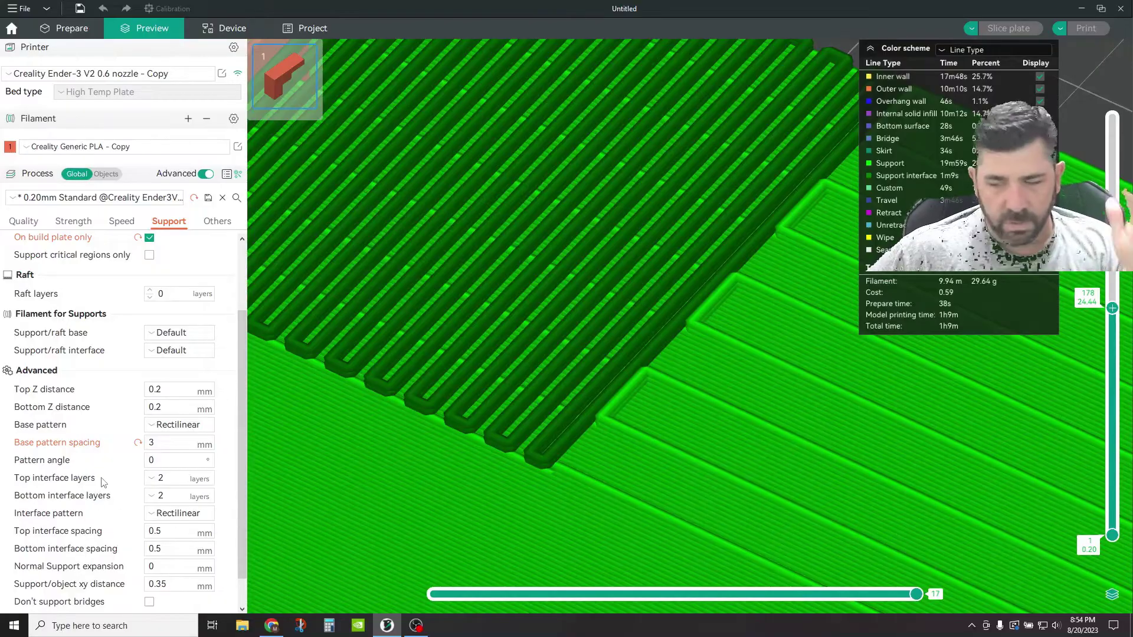
Step: Set the top interface spacing of the supports to 1 mm and reslice the plate
{"action": "scroll", "coordinate": [135, 478], "scroll_direction": "down", "scroll_amount": 1}
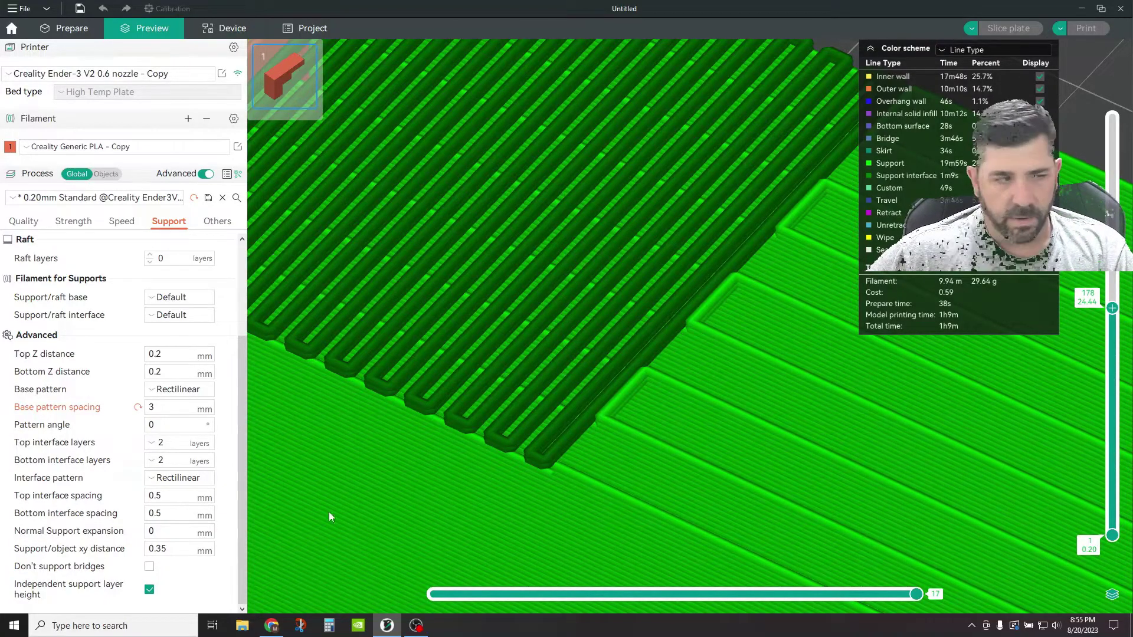
{"action": "left_click", "coordinate": [147, 496]}
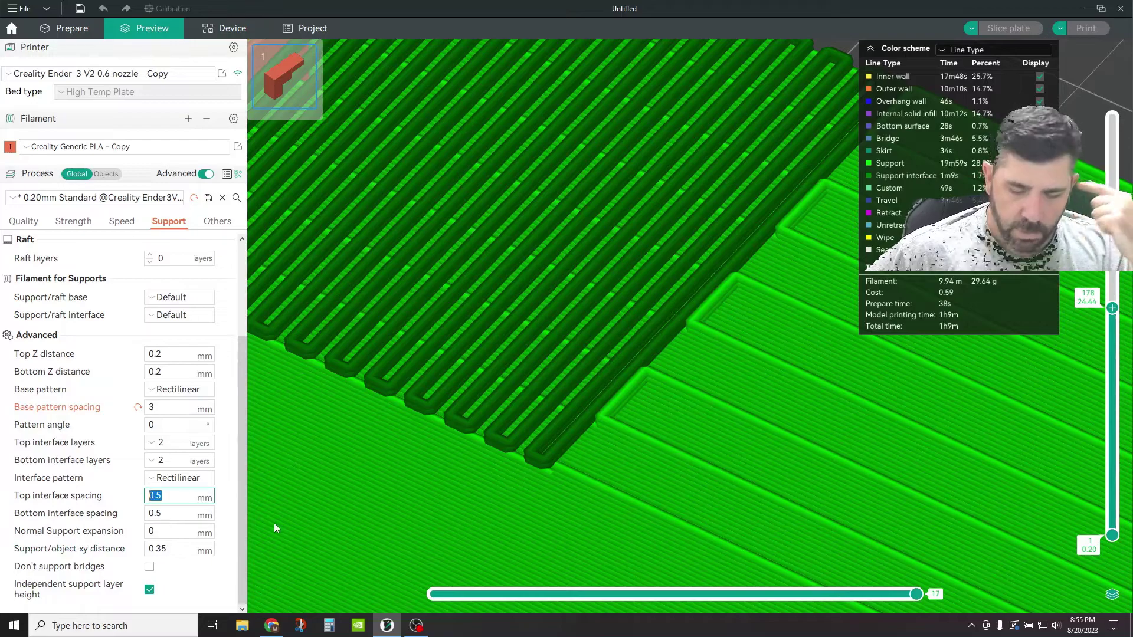
{"action": "type", "text": "1."}
{"action": "key", "text": "BackSpace"}
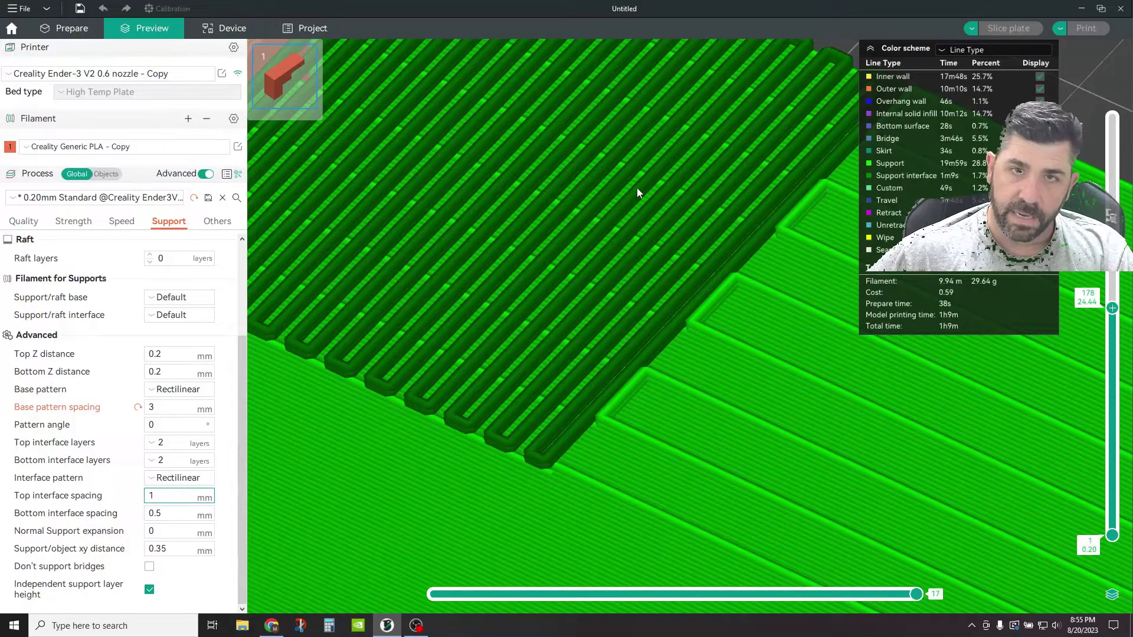
{"action": "left_click", "coordinate": [177, 425]}
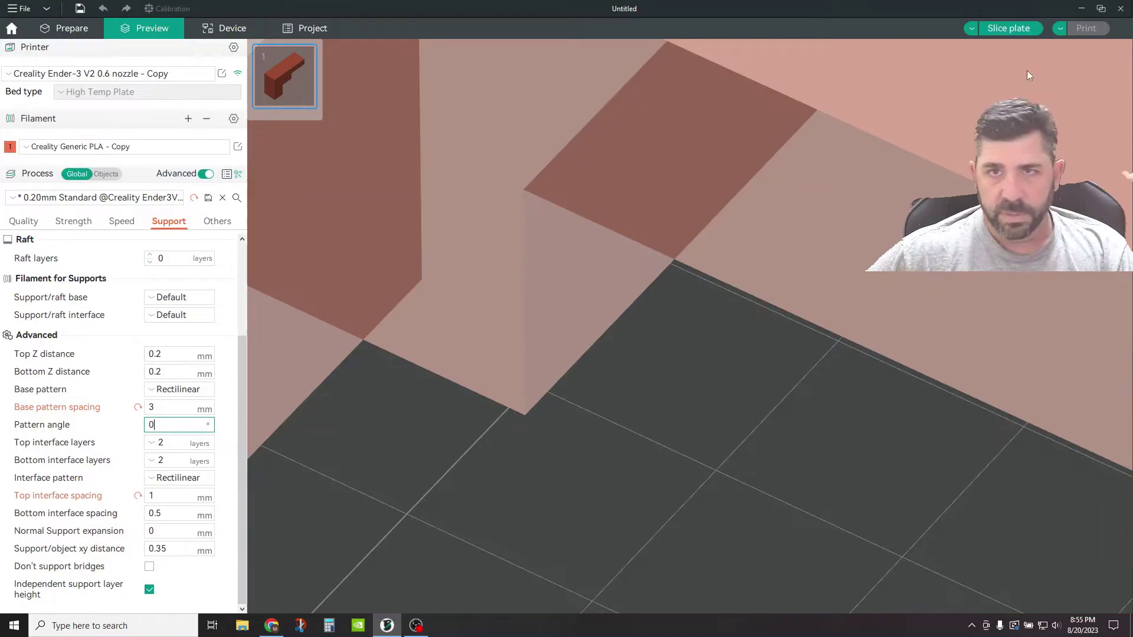
{"action": "left_click", "coordinate": [1013, 29]}
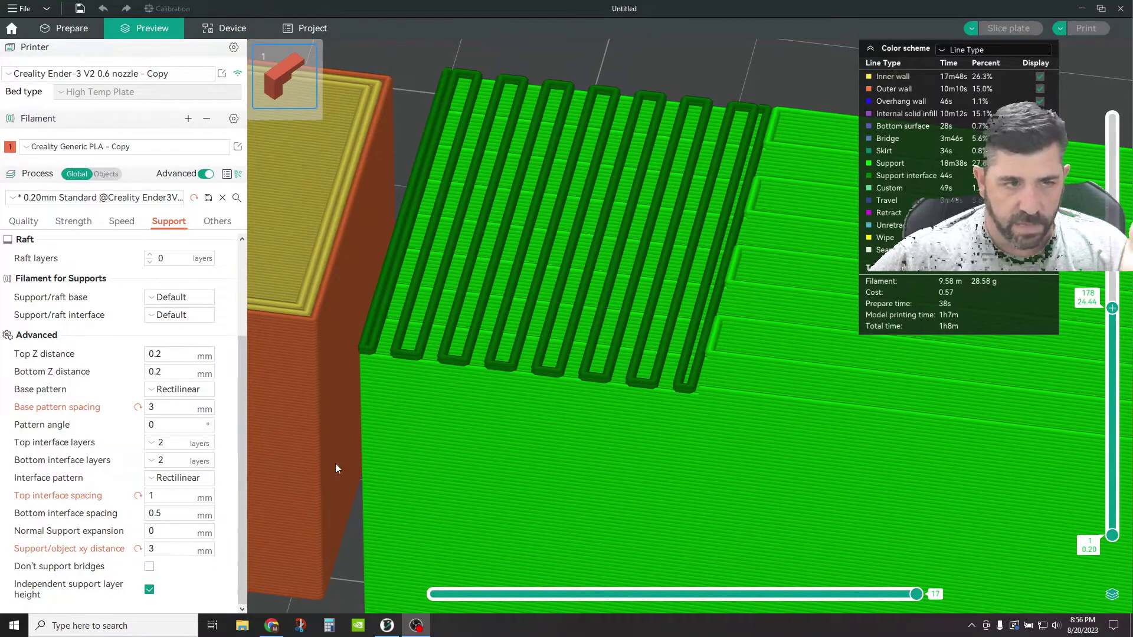
Step: Set the support/object xy distance to 0.35 mm and reslice the plate
{"action": "double_click", "coordinate": [149, 551]}
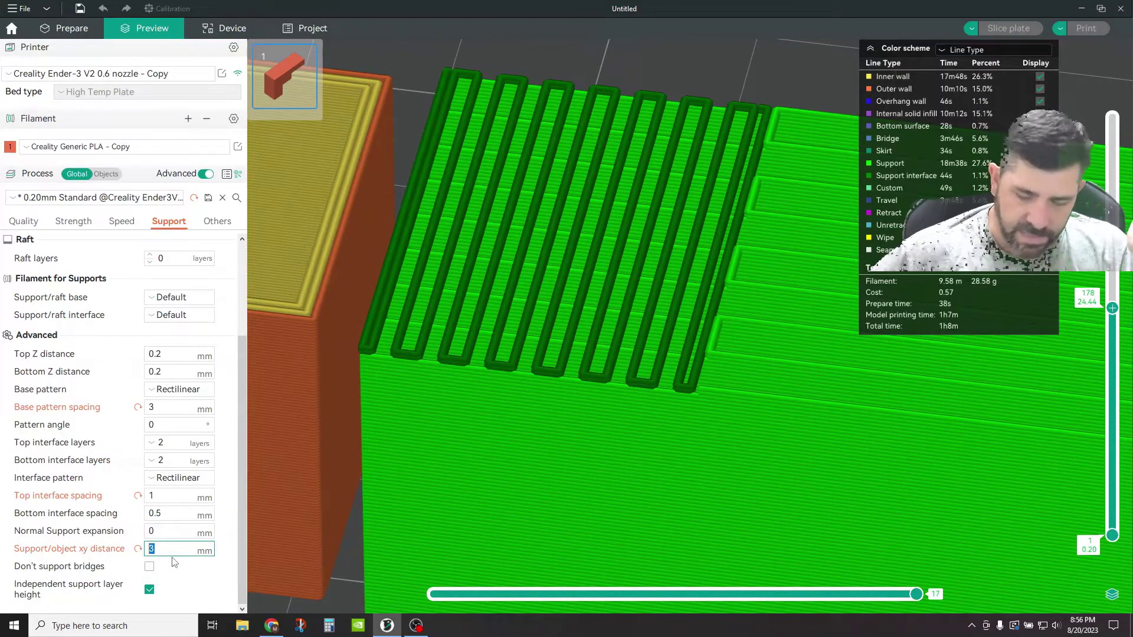
{"action": "type", "text": ".35"}
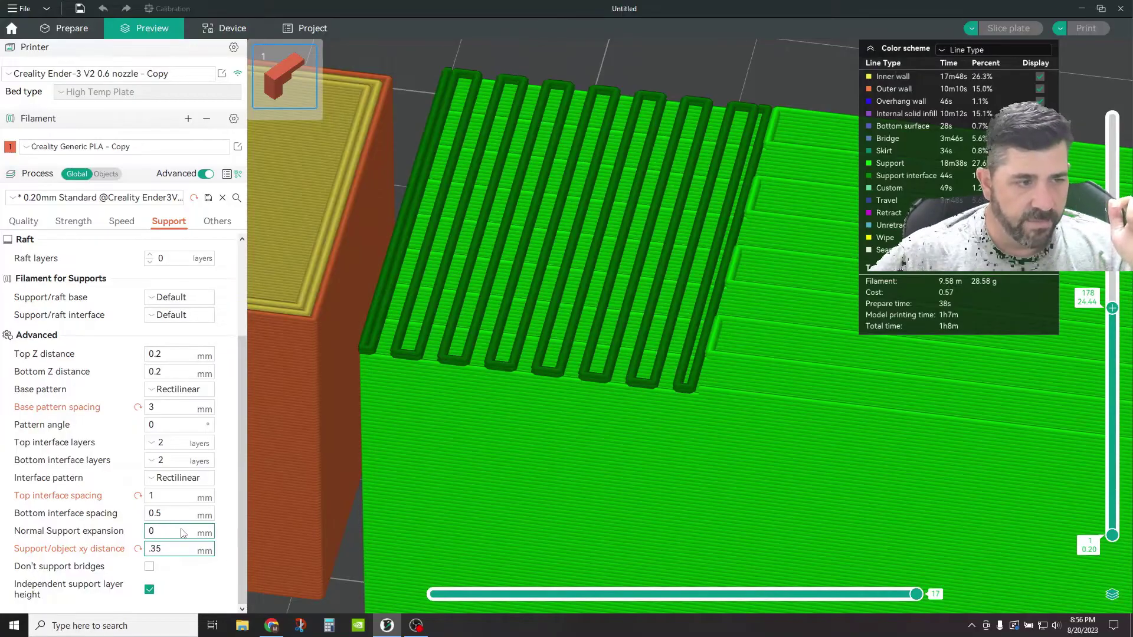
{"action": "key", "text": "Tab"}
{"action": "left_click", "coordinate": [1003, 30]}
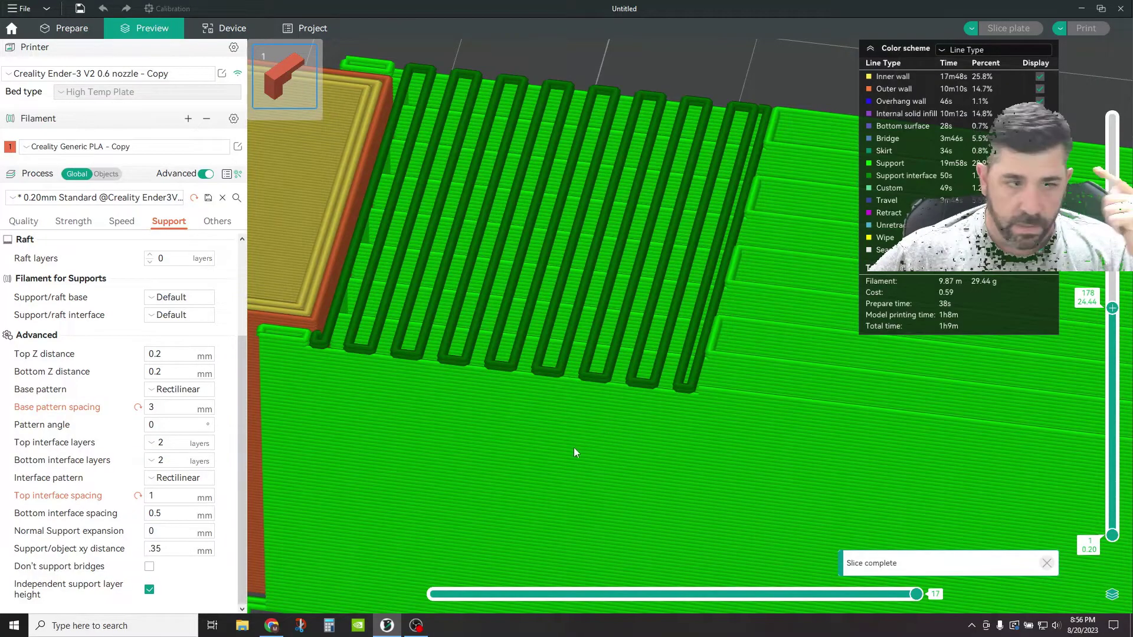
Step: Set the support/object xy distance to 3 mm and reslice the plate
{"action": "left_click", "coordinate": [172, 553]}
{"action": "double_click", "coordinate": [172, 552]}
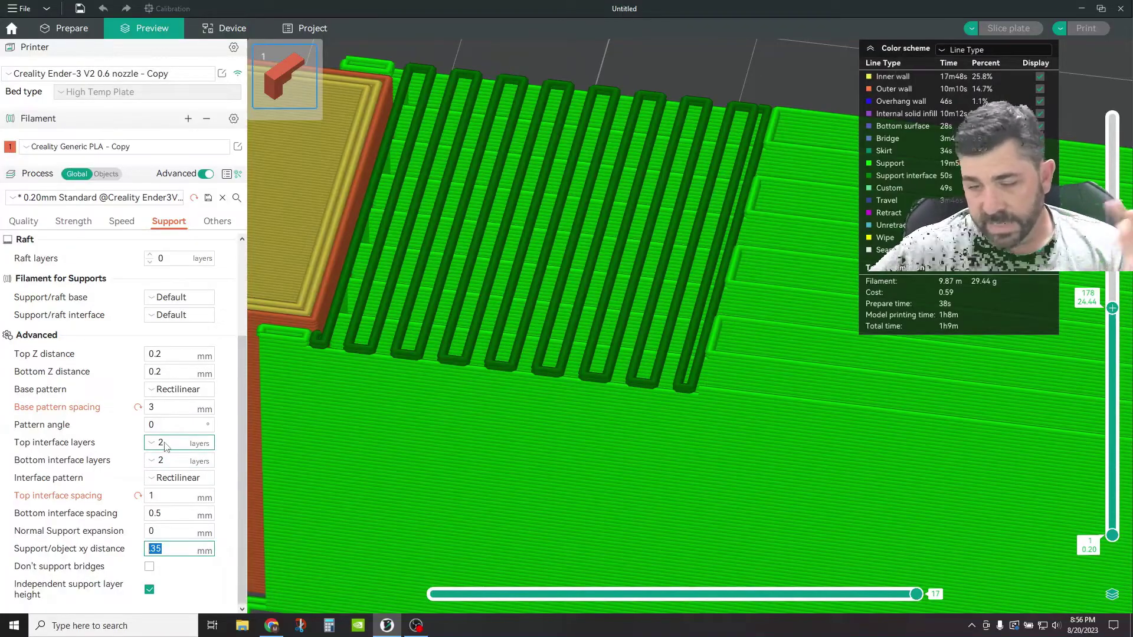
{"action": "type", "text": "3"}
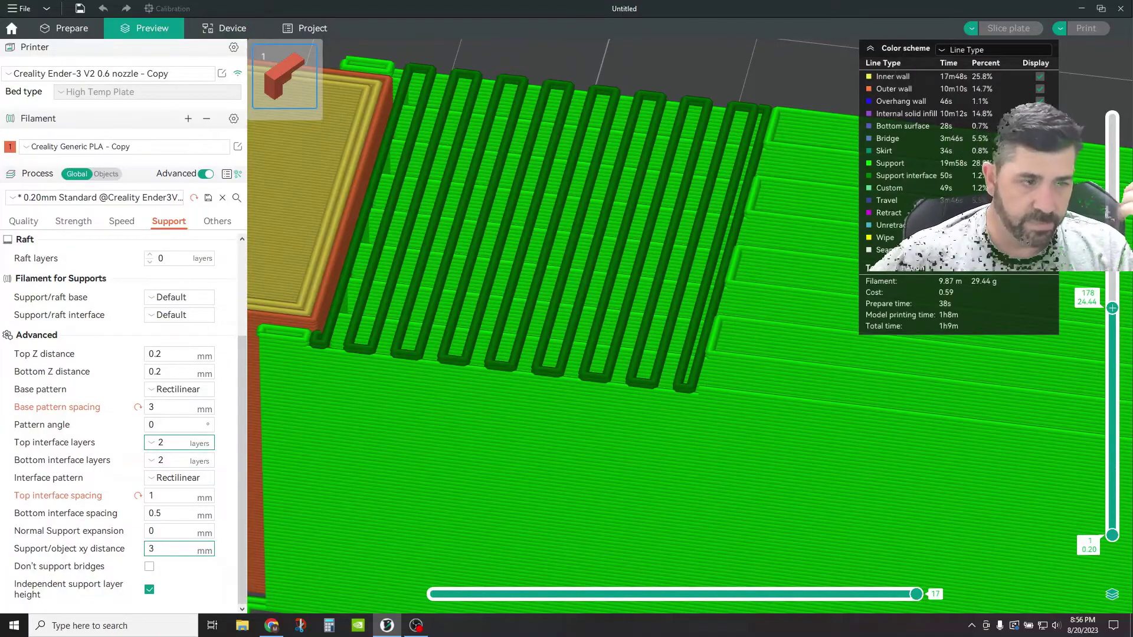
{"action": "left_click", "coordinate": [177, 425]}
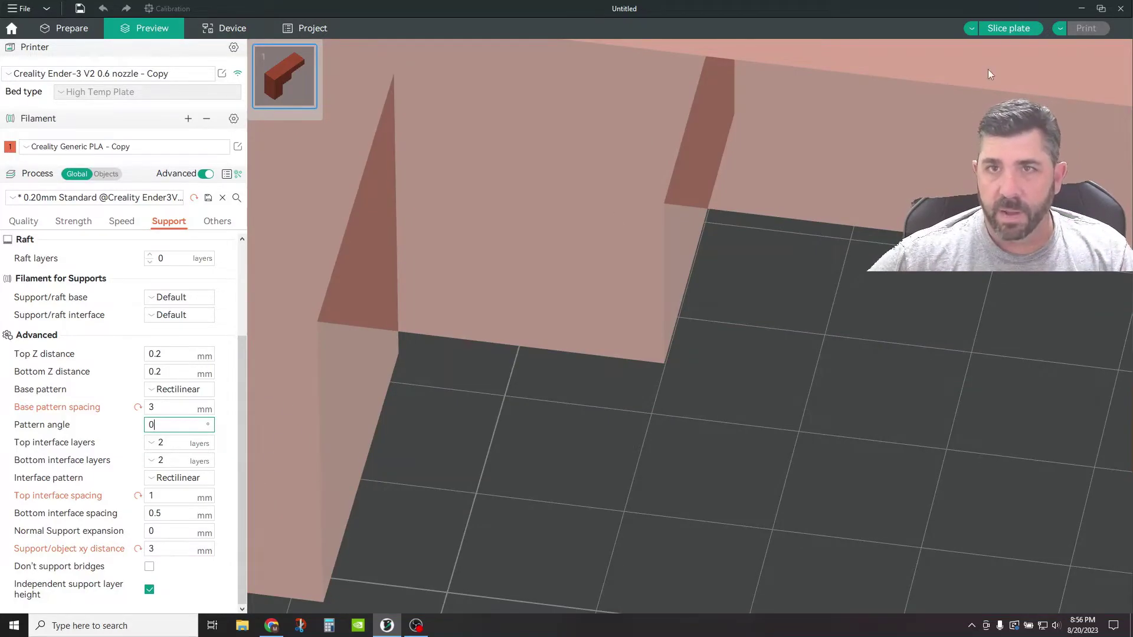
{"action": "left_click", "coordinate": [1006, 28]}
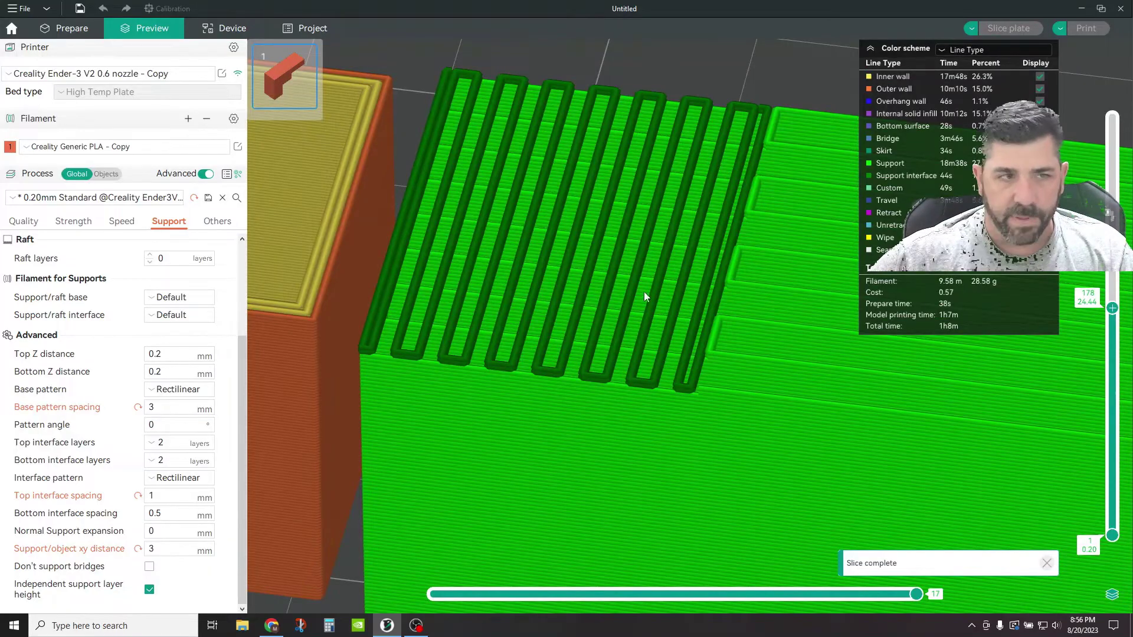
Step: Raise the layer preview to the uppermost layer 331 to examine the gap between the supports and the model's walls
{"action": "left_click_drag", "start_coordinate": [516, 472], "coordinate": [648, 398]}
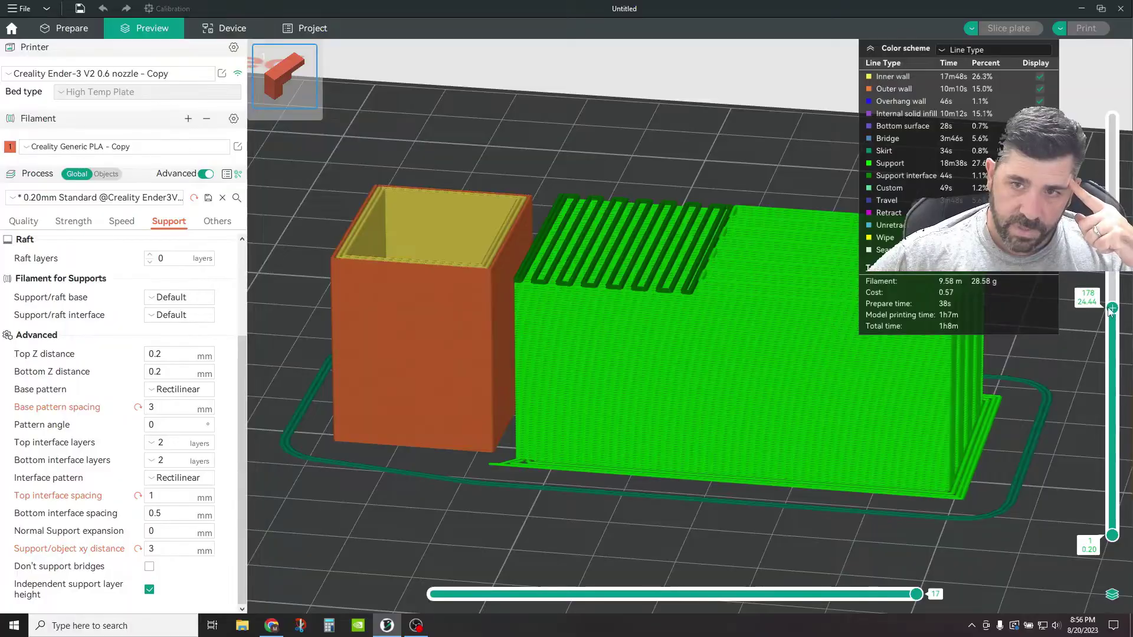
{"action": "left_click_drag", "start_coordinate": [1110, 309], "coordinate": [1111, 118]}
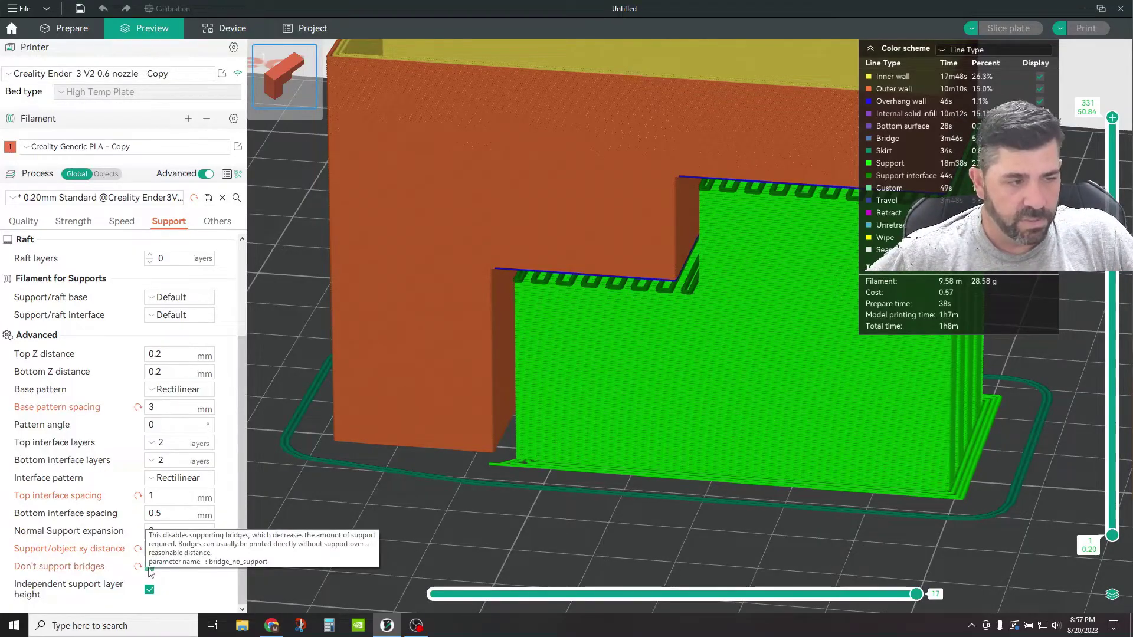
Step: Disable the Don't support bridges option and reslice the plate
{"action": "left_click", "coordinate": [150, 567]}
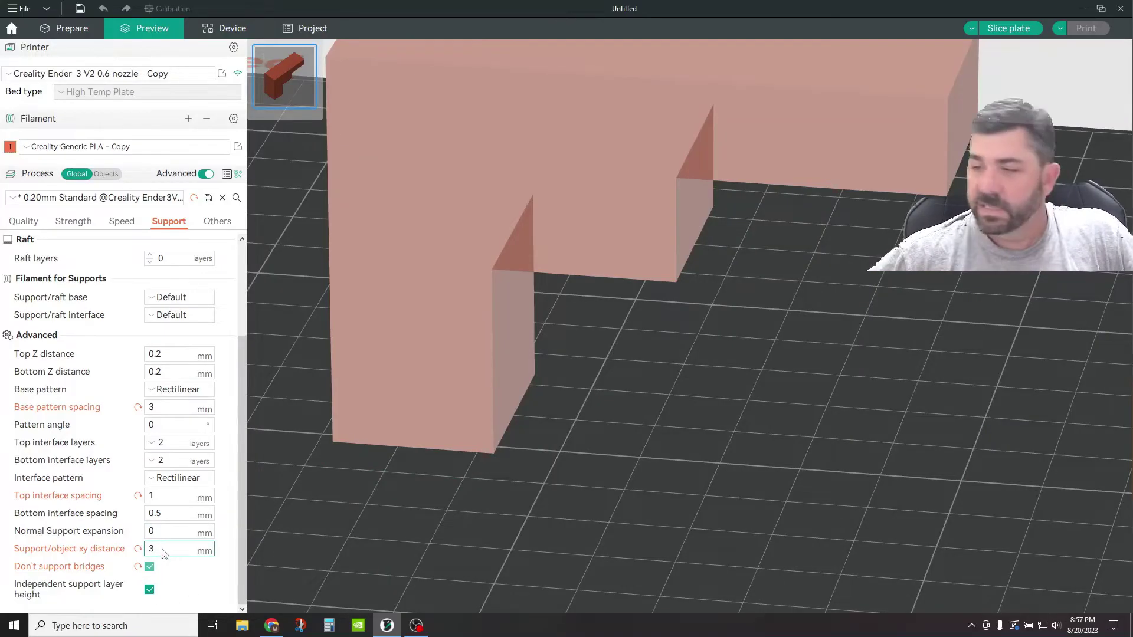
{"action": "mouse_move", "coordinate": [94, 600]}
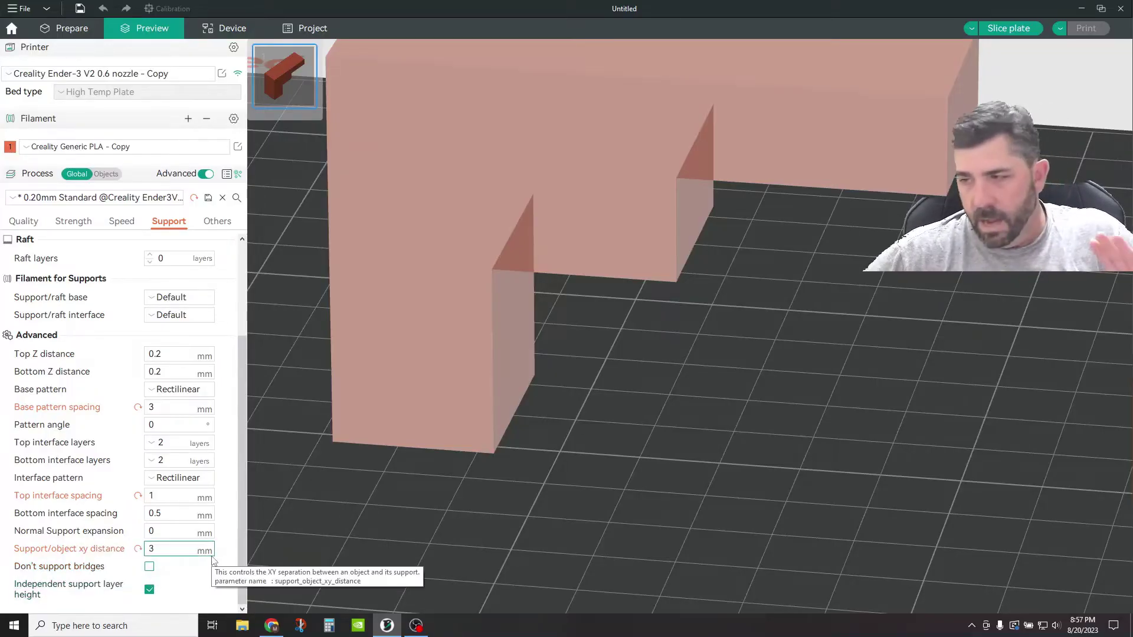
{"action": "left_click", "coordinate": [1003, 30]}
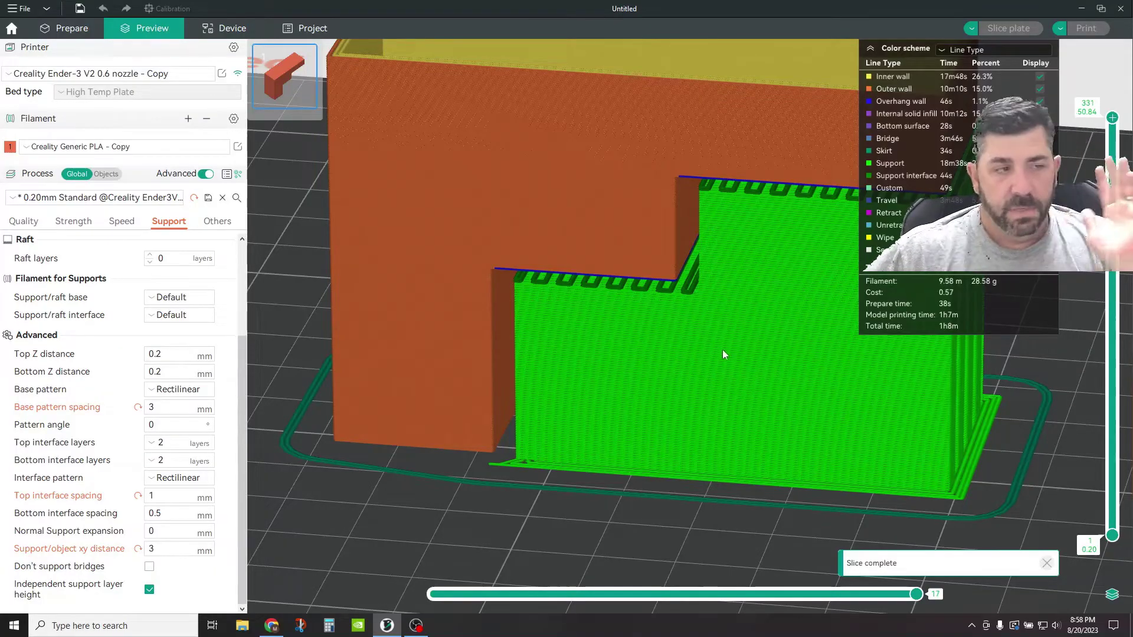
Step: Change the support type to normal(manual) for the overhanging model
{"action": "scroll", "coordinate": [212, 419], "scroll_direction": "up", "scroll_amount": 4}
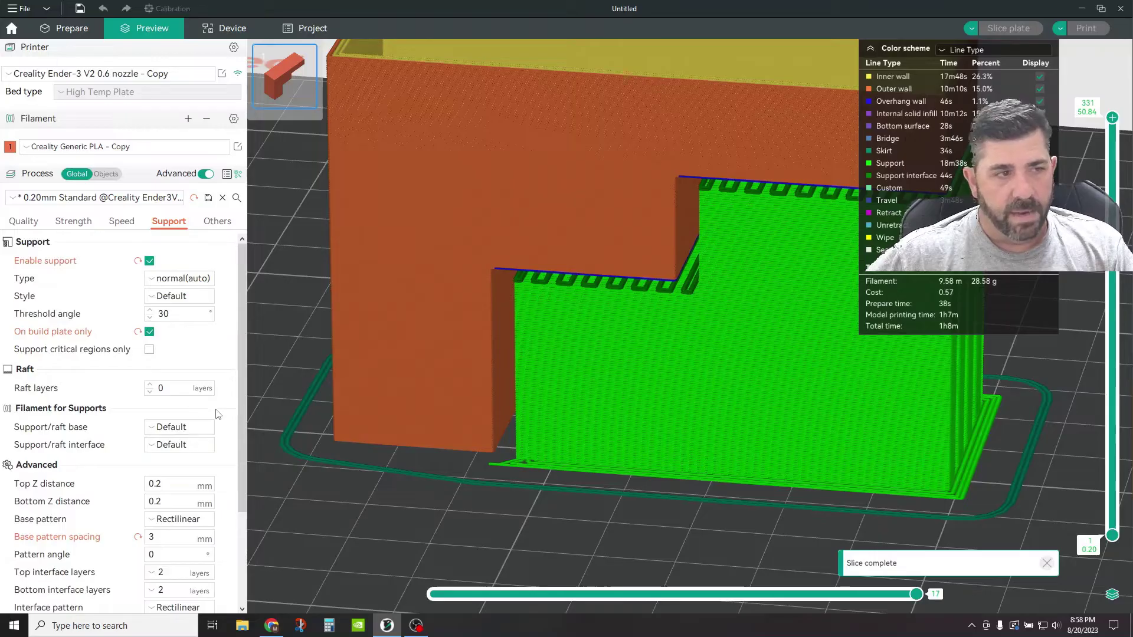
{"action": "left_click", "coordinate": [204, 278]}
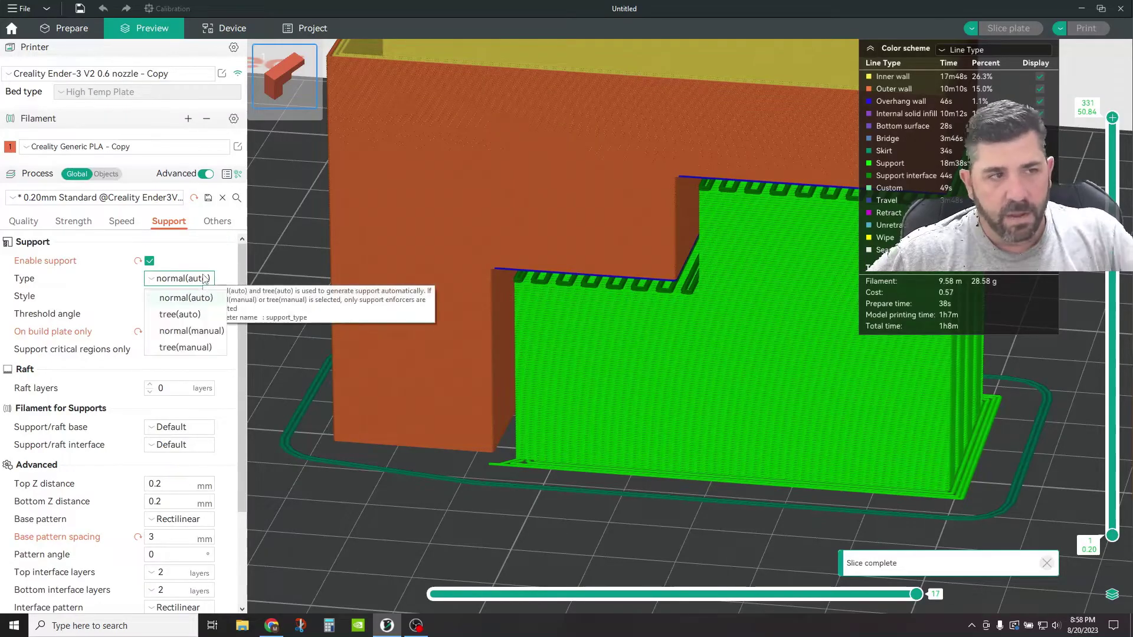
{"action": "left_click", "coordinate": [177, 331]}
{"action": "scroll", "coordinate": [611, 413], "scroll_direction": "down", "scroll_amount": 5}
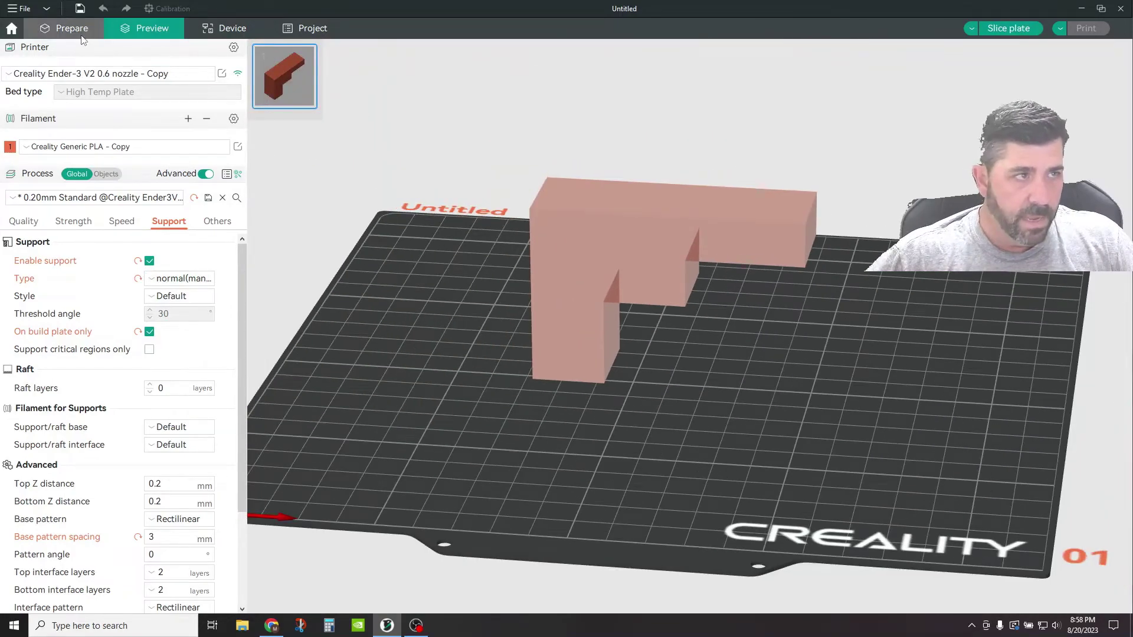
Step: Paint several support enforcer strokes on the undersides of the model's stepped overhangs and slice the plate
{"action": "left_click", "coordinate": [81, 34]}
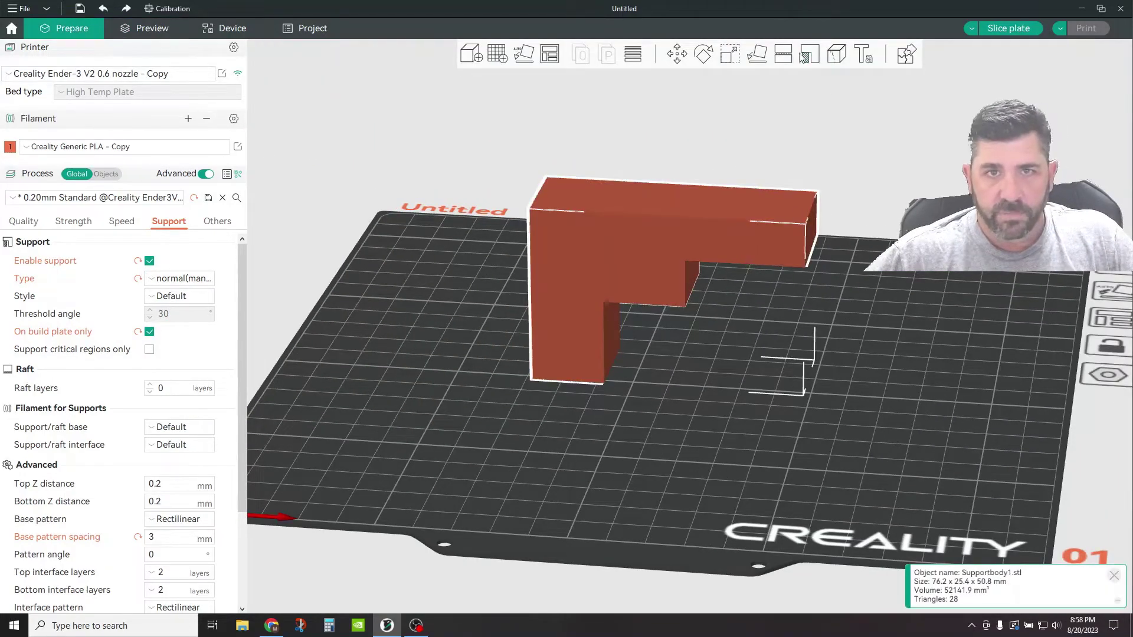
{"action": "left_click", "coordinate": [808, 55]}
{"action": "left_click_drag", "start_coordinate": [892, 398], "coordinate": [867, 337]}
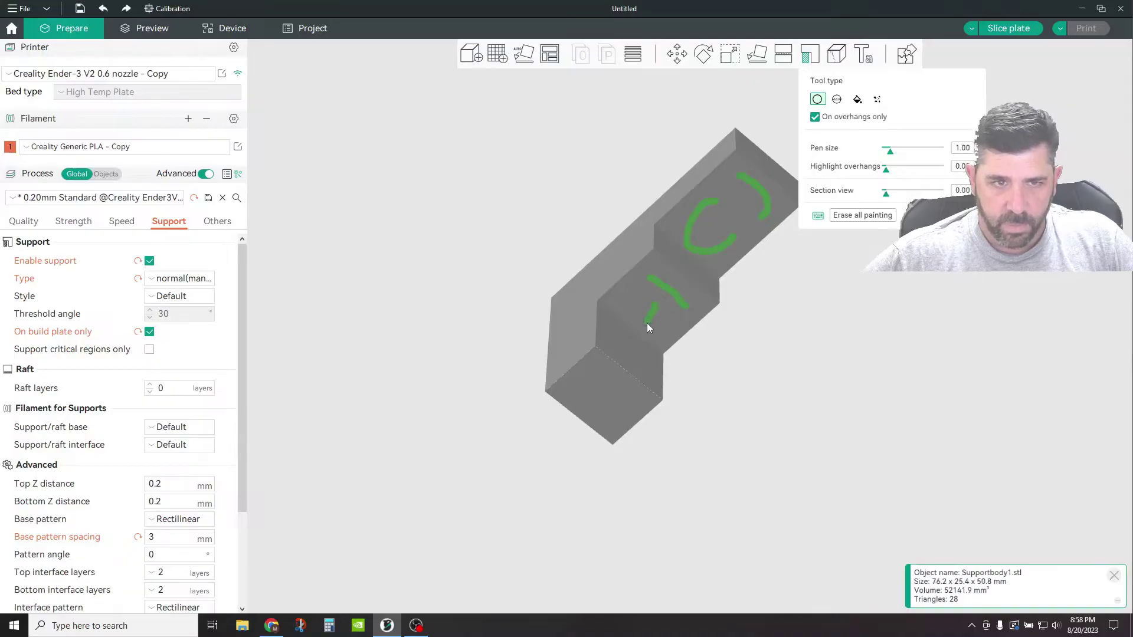
{"action": "left_click", "coordinate": [1009, 28]}
{"action": "left_click_drag", "start_coordinate": [785, 321], "coordinate": [878, 333]}
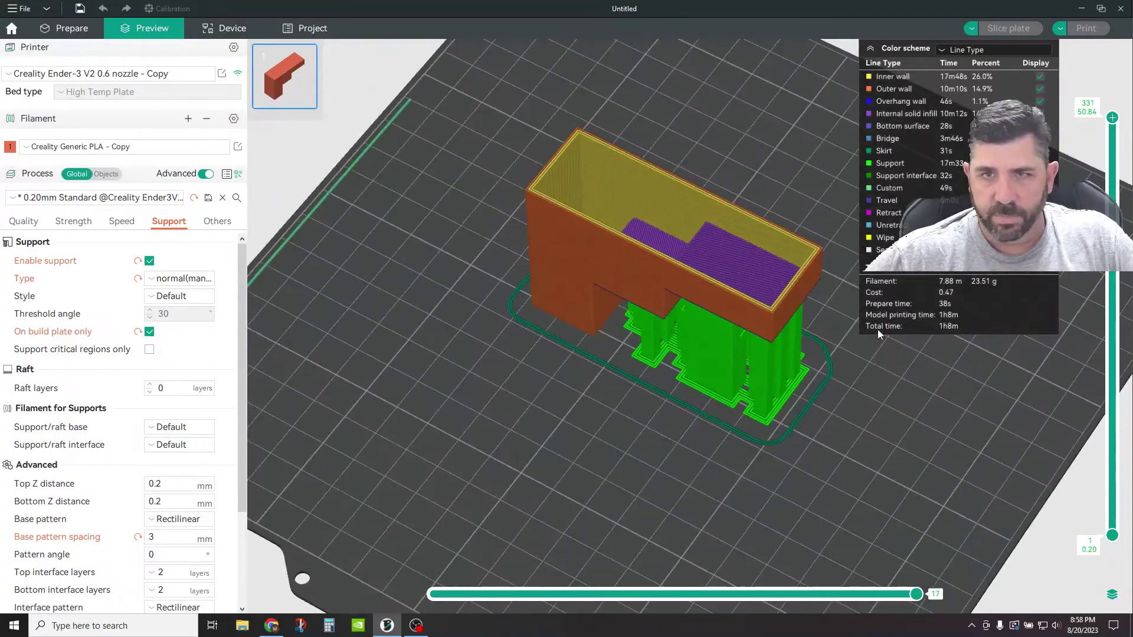
{"action": "left_click_drag", "start_coordinate": [1112, 119], "coordinate": [1062, 118]}
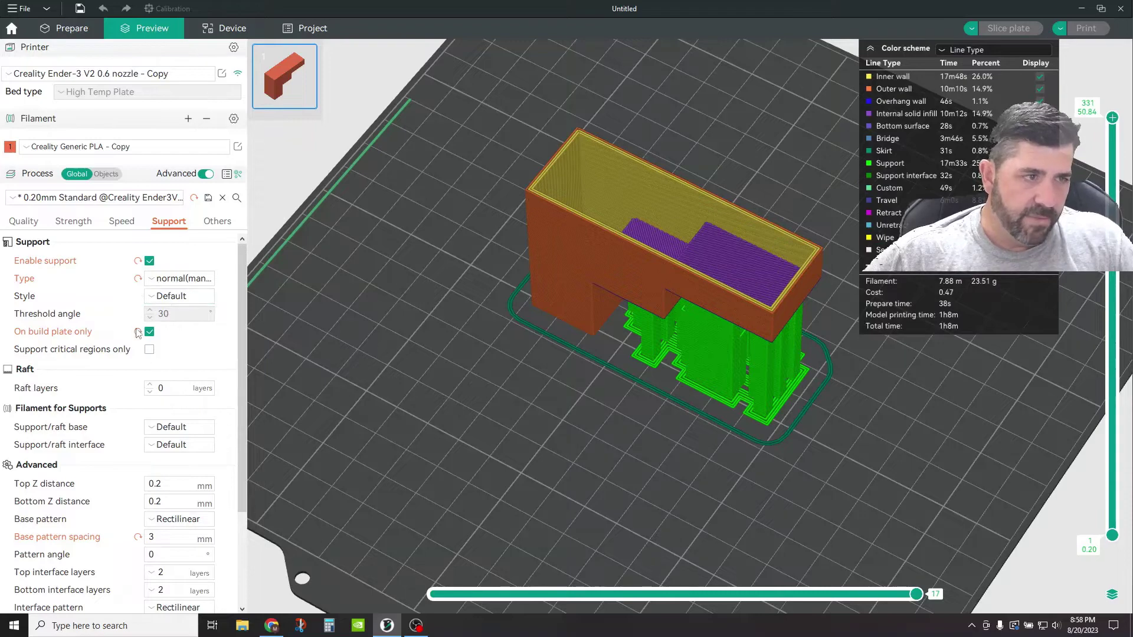
Step: Switch the support type to tree(auto), reslice the plate and inspect the generated supports
{"action": "left_click", "coordinate": [171, 279]}
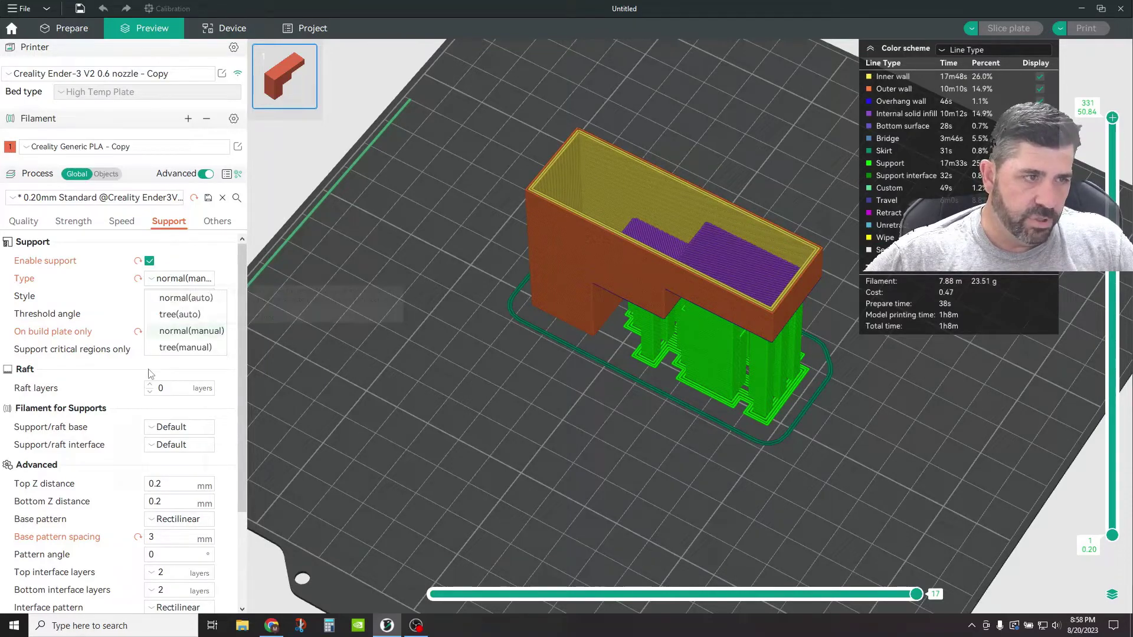
{"action": "left_click", "coordinate": [192, 311]}
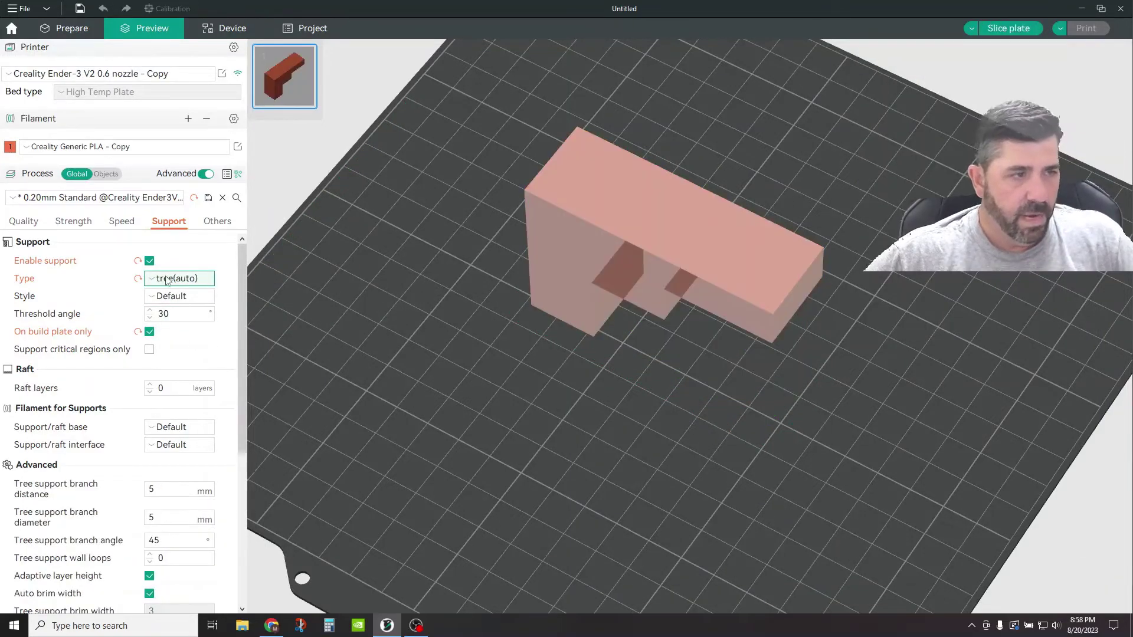
{"action": "scroll", "coordinate": [135, 390], "scroll_direction": "down", "scroll_amount": 3}
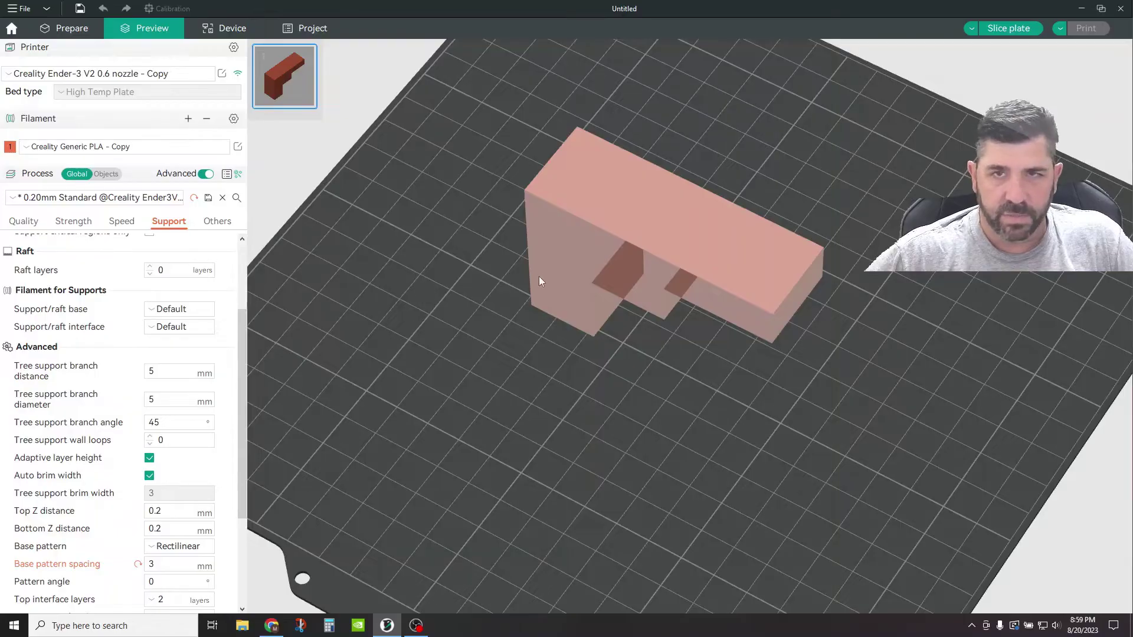
{"action": "left_click", "coordinate": [1014, 26]}
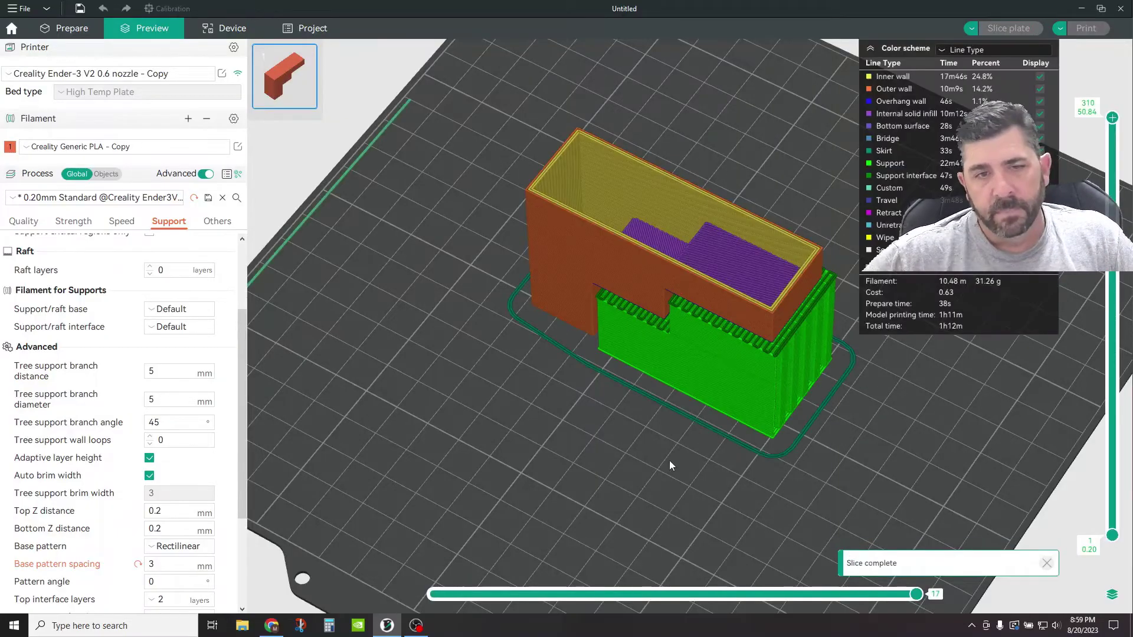
{"action": "left_click_drag", "start_coordinate": [669, 460], "coordinate": [864, 348]}
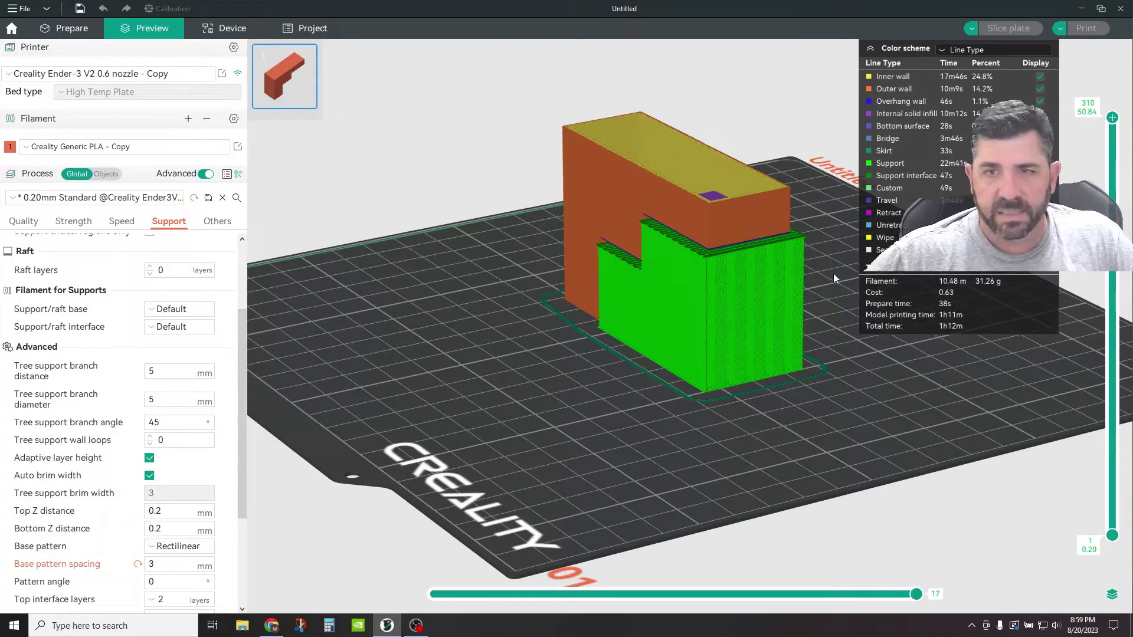
{"action": "left_click_drag", "start_coordinate": [1112, 118], "coordinate": [1098, 141]}
Step: Set the tree support style to Tree Strong and reslice the plate
{"action": "scroll", "coordinate": [137, 363], "scroll_direction": "up", "scroll_amount": 2}
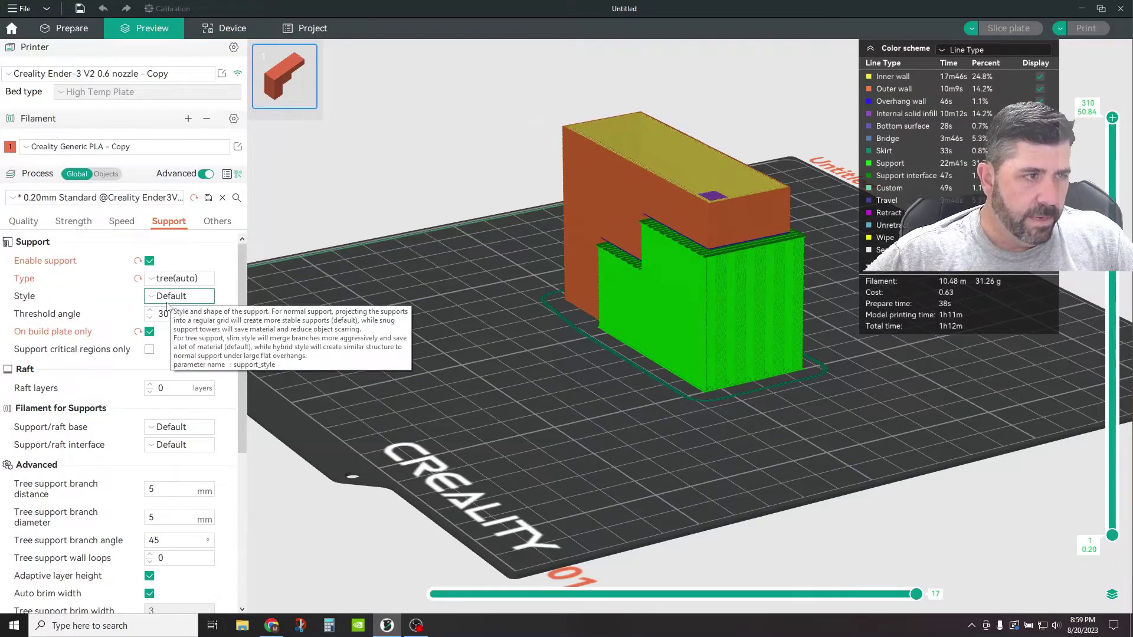
{"action": "left_click", "coordinate": [174, 300]}
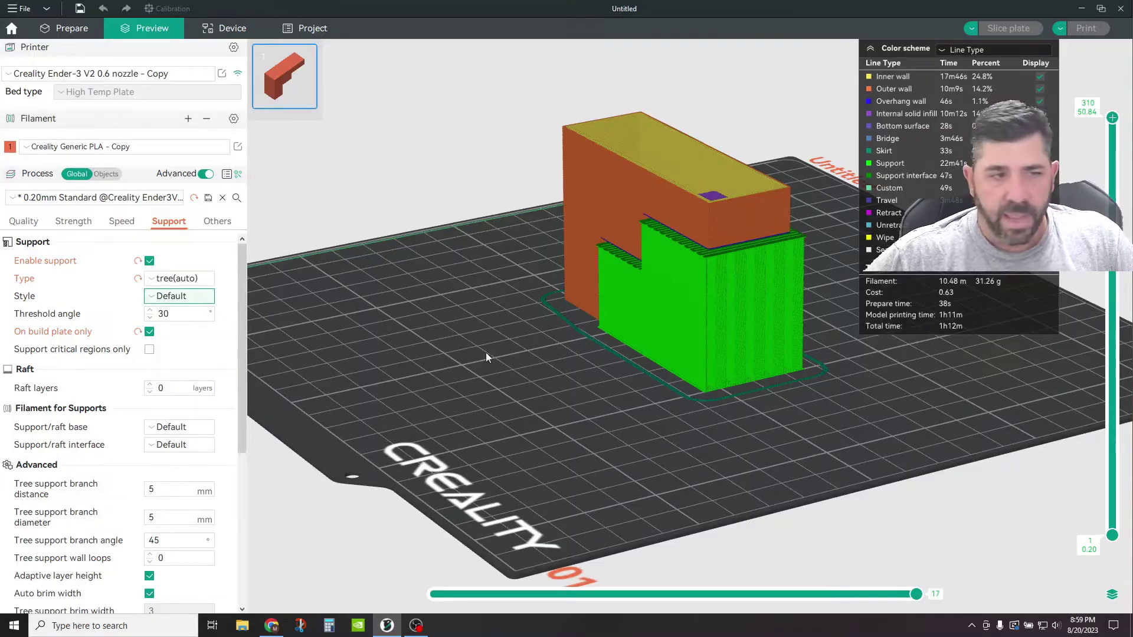
{"action": "left_click", "coordinate": [173, 298]}
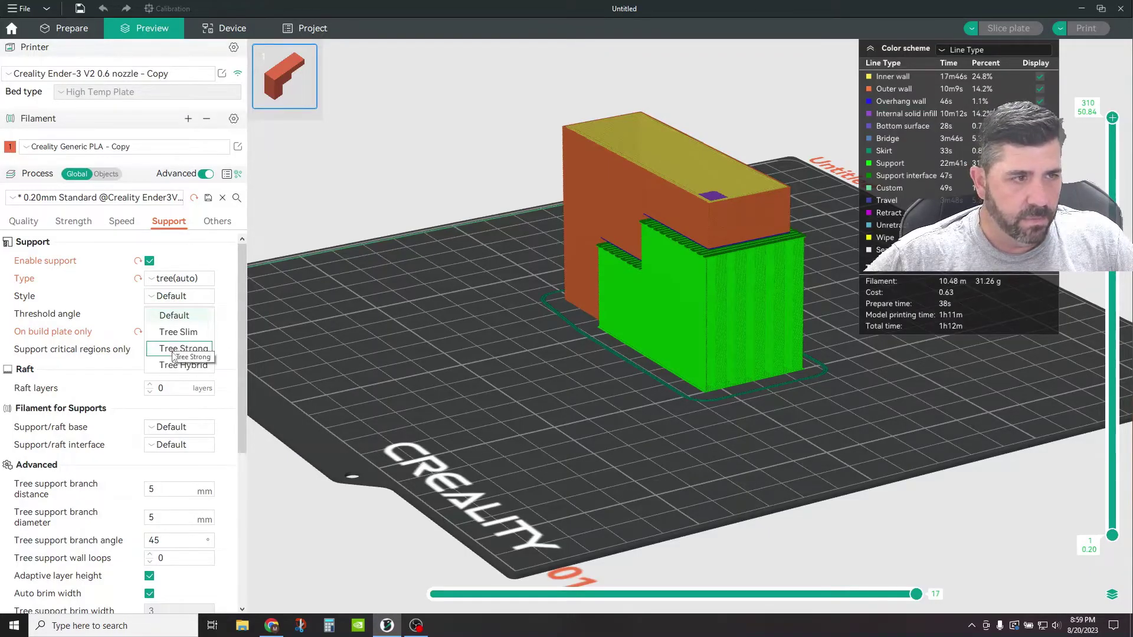
{"action": "left_click", "coordinate": [174, 352]}
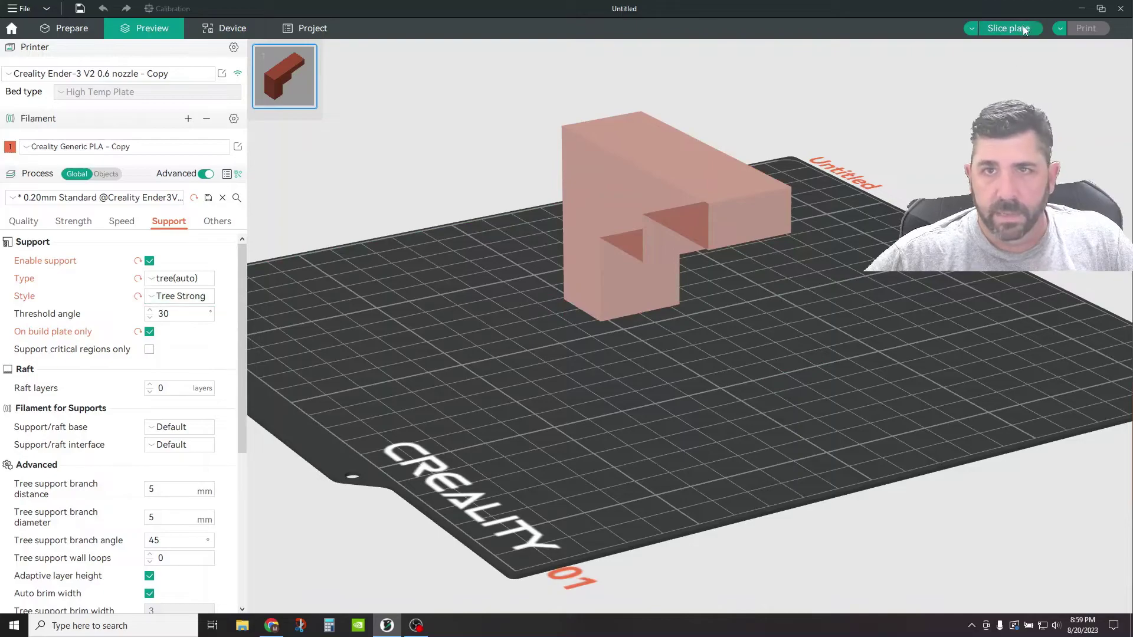
{"action": "left_click", "coordinate": [1025, 29]}
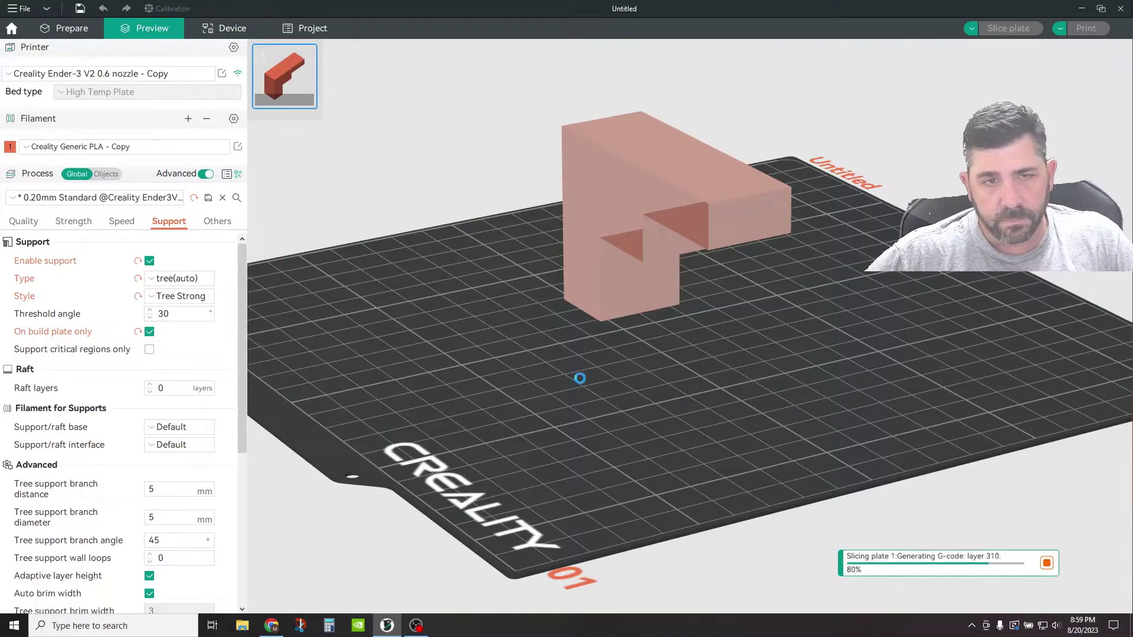
Step: Examine the Tree Strong supports from several sides, lowering the layer preview to layer 155 and raising it again
{"action": "left_click_drag", "start_coordinate": [596, 404], "coordinate": [625, 396]}
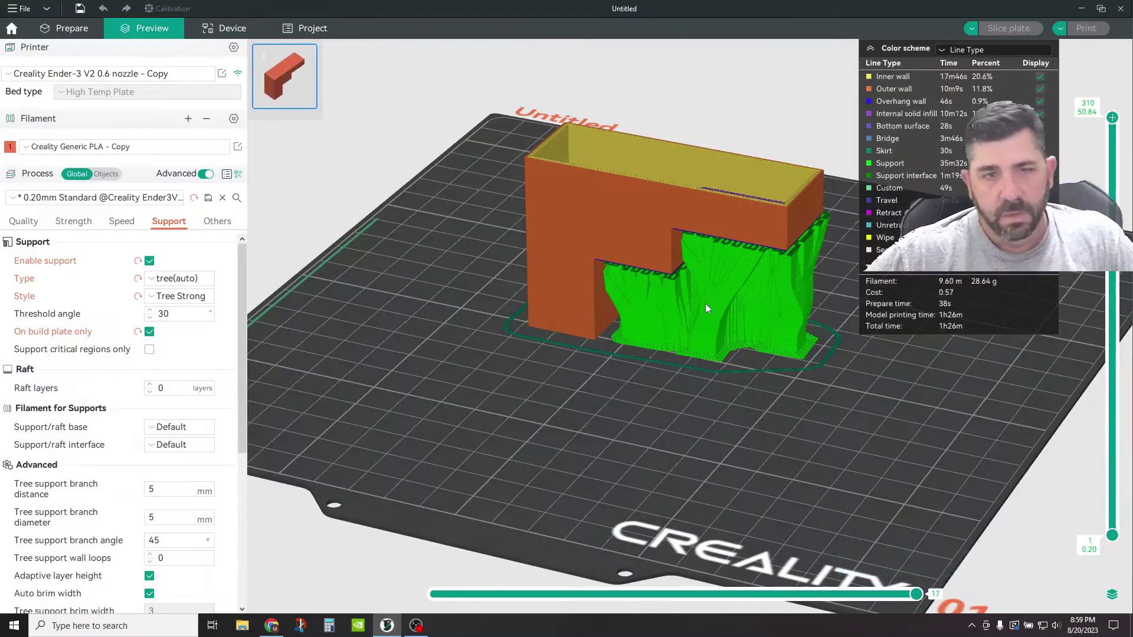
{"action": "left_click_drag", "start_coordinate": [739, 309], "coordinate": [805, 327]}
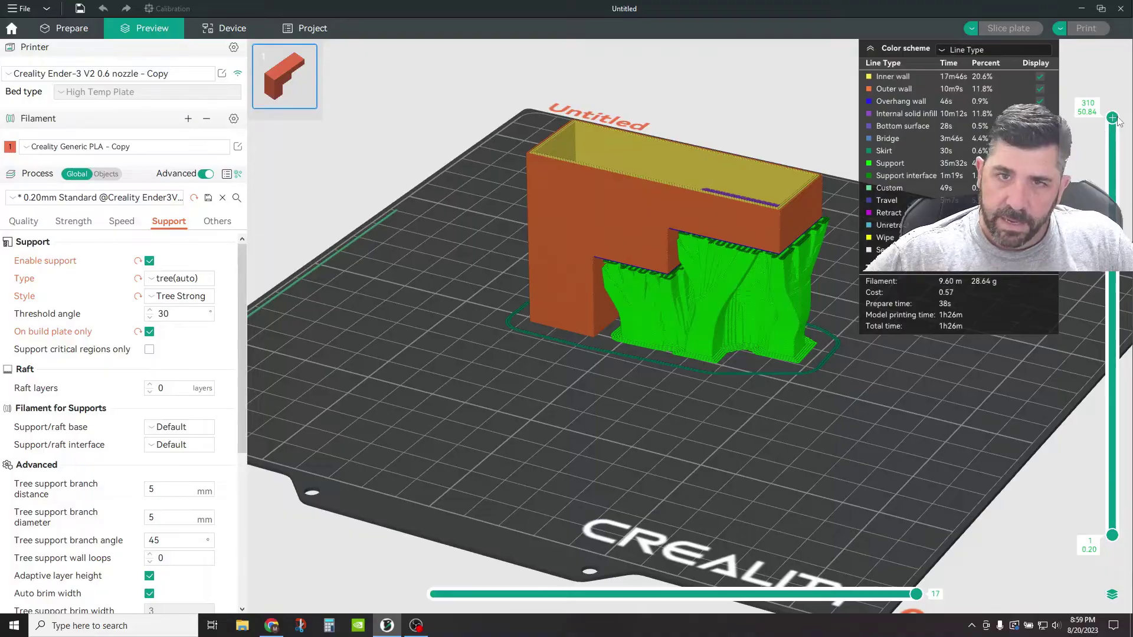
{"action": "left_click_drag", "start_coordinate": [1113, 118], "coordinate": [1073, 328]}
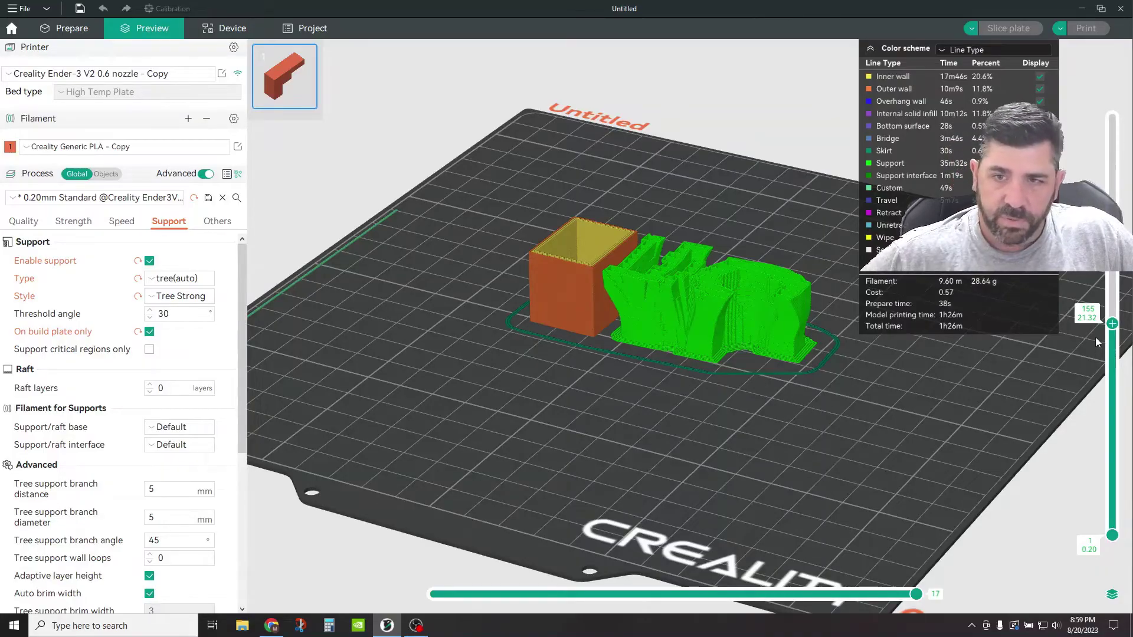
{"action": "left_click_drag", "start_coordinate": [1112, 324], "coordinate": [1112, 115]}
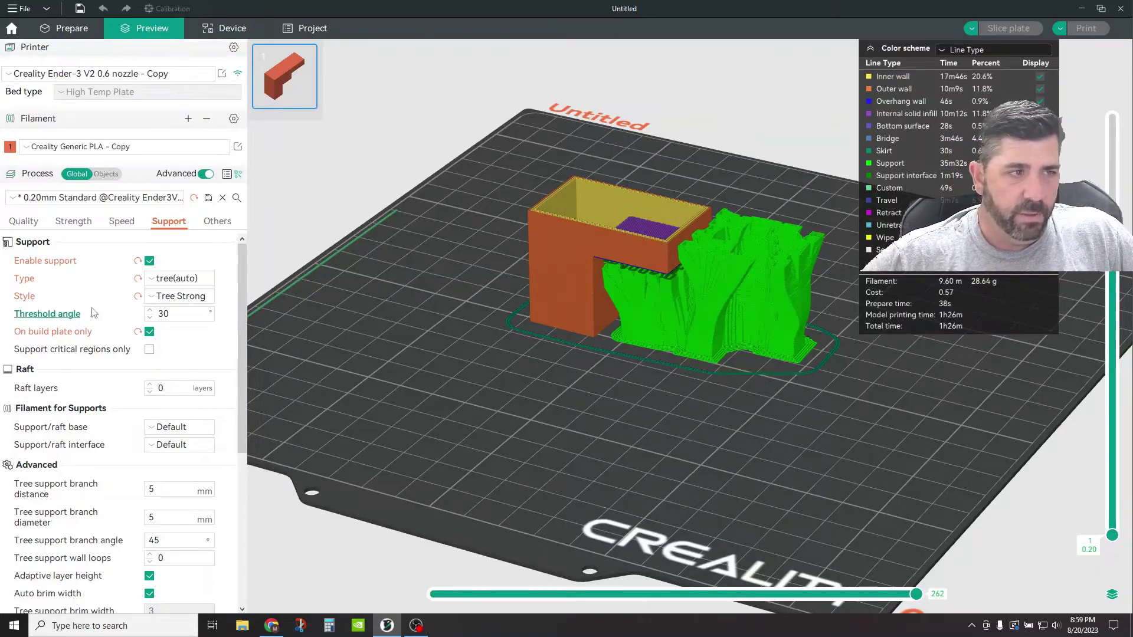
{"action": "left_click", "coordinate": [180, 298]}
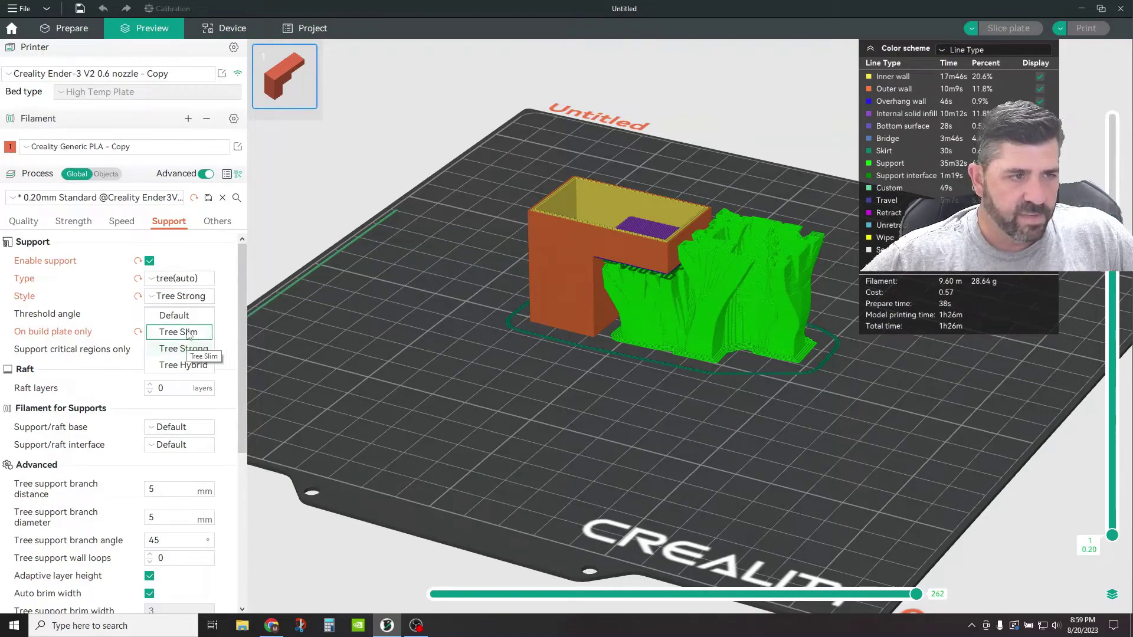
{"action": "left_click_drag", "start_coordinate": [289, 354], "coordinate": [302, 353]}
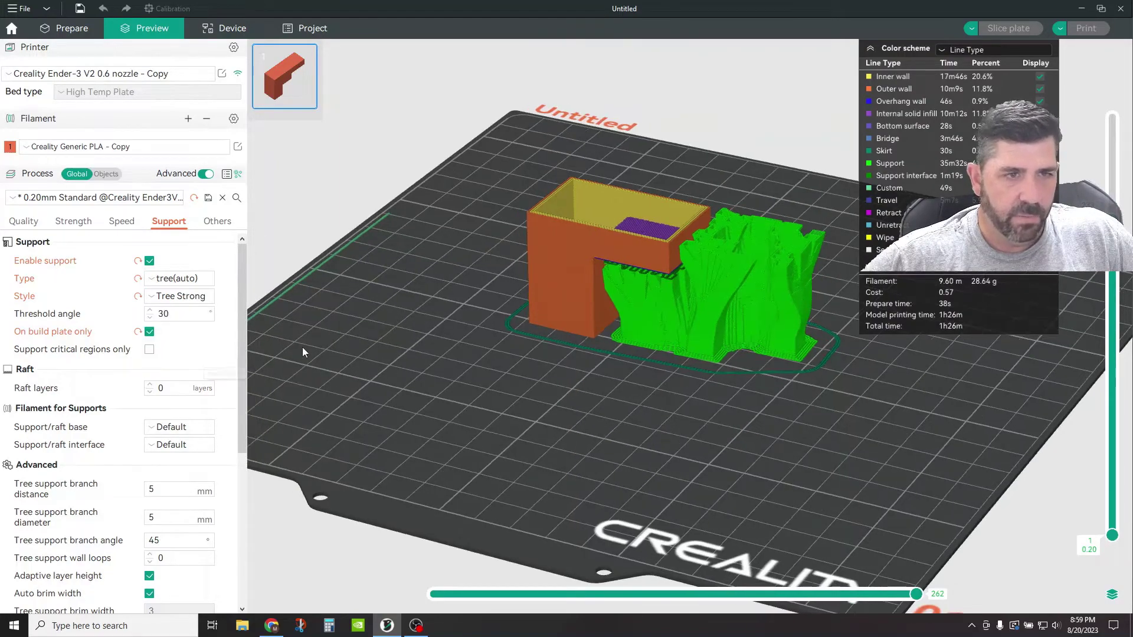
Step: Delete the current model from the plate and import Supportbody2 from Downloads
{"action": "left_click", "coordinate": [82, 33]}
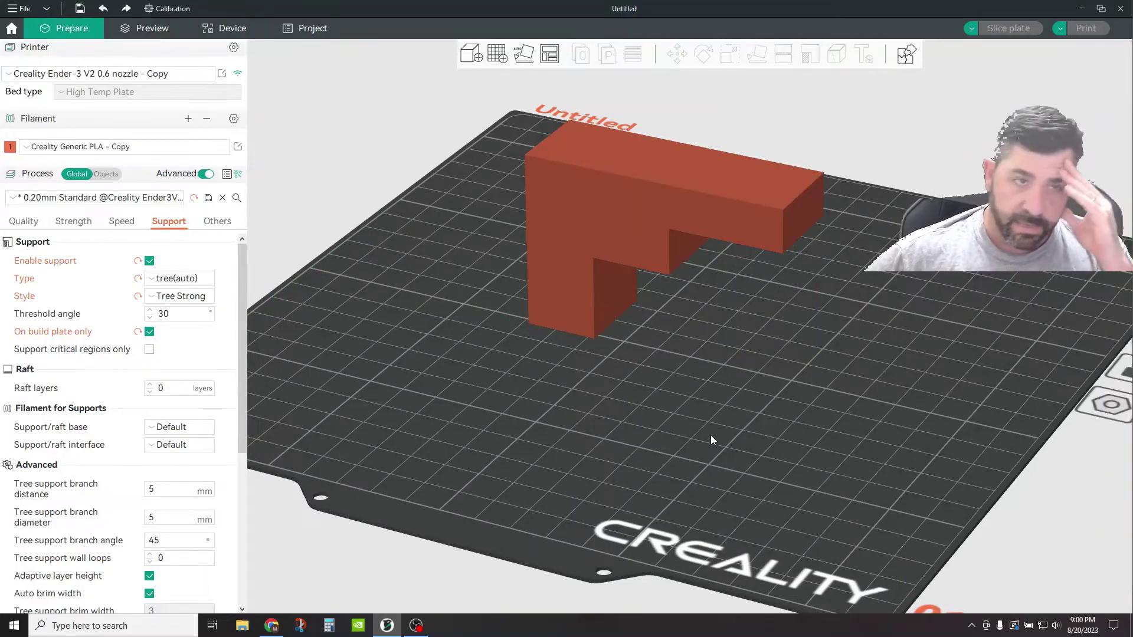
{"action": "left_click", "coordinate": [654, 223]}
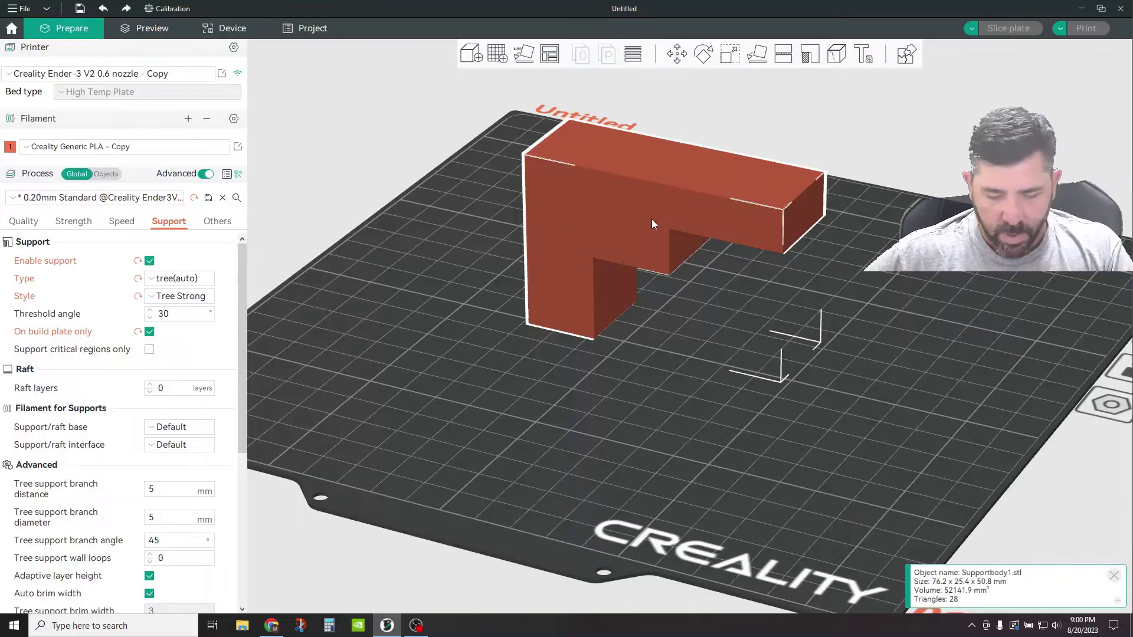
{"action": "key", "text": "Delete"}
{"action": "left_click", "coordinate": [470, 53]}
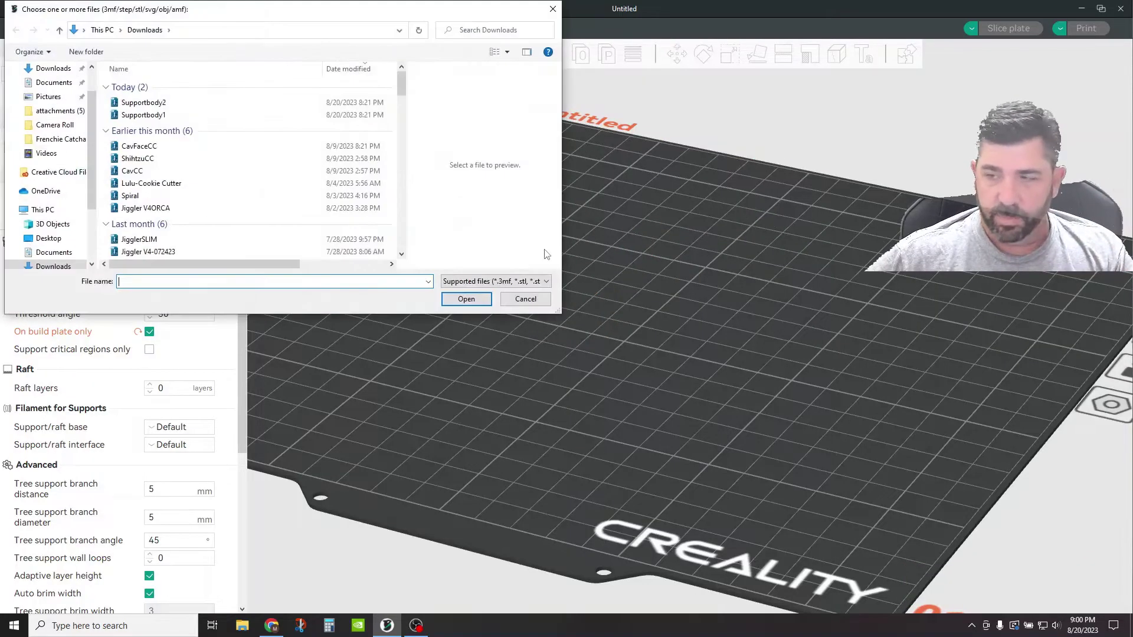
{"action": "double_click", "coordinate": [223, 103]}
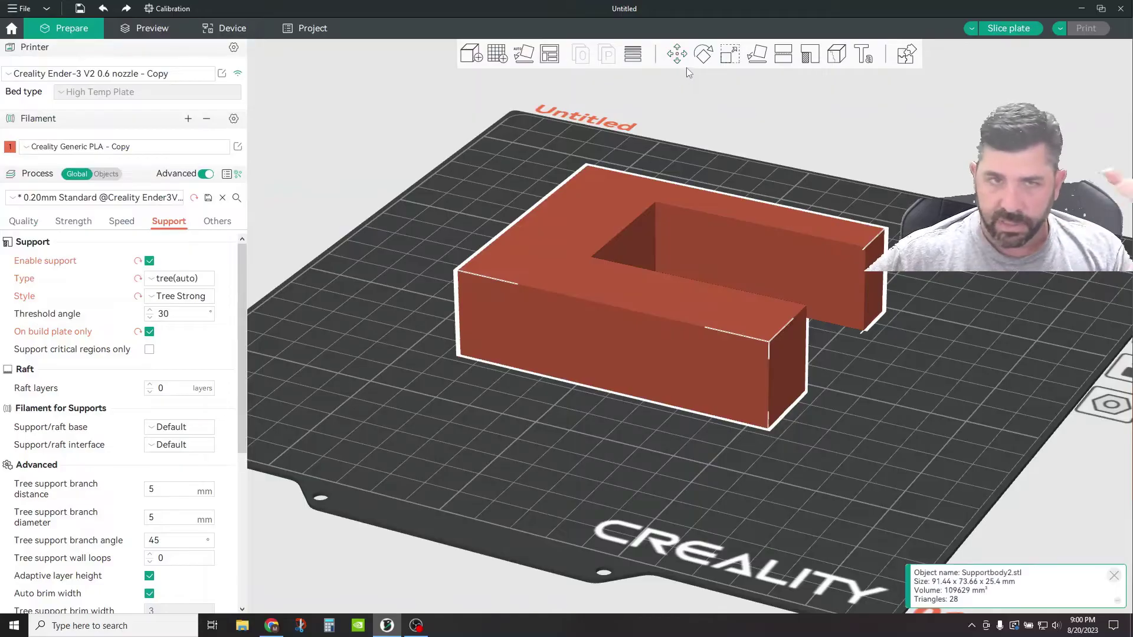
Step: Rotate the imported model 90° about the X axis so it stands upright, and deselect it
{"action": "left_click", "coordinate": [704, 54]}
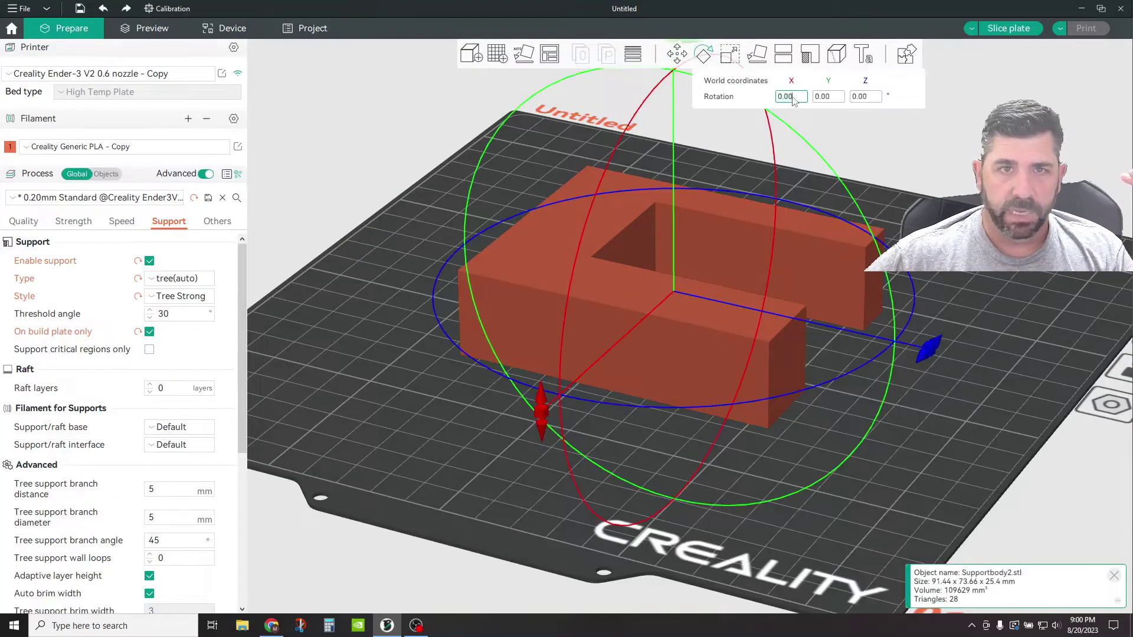
{"action": "left_click", "coordinate": [777, 99]}
{"action": "type", "text": "90"}
{"action": "key", "text": "Return"}
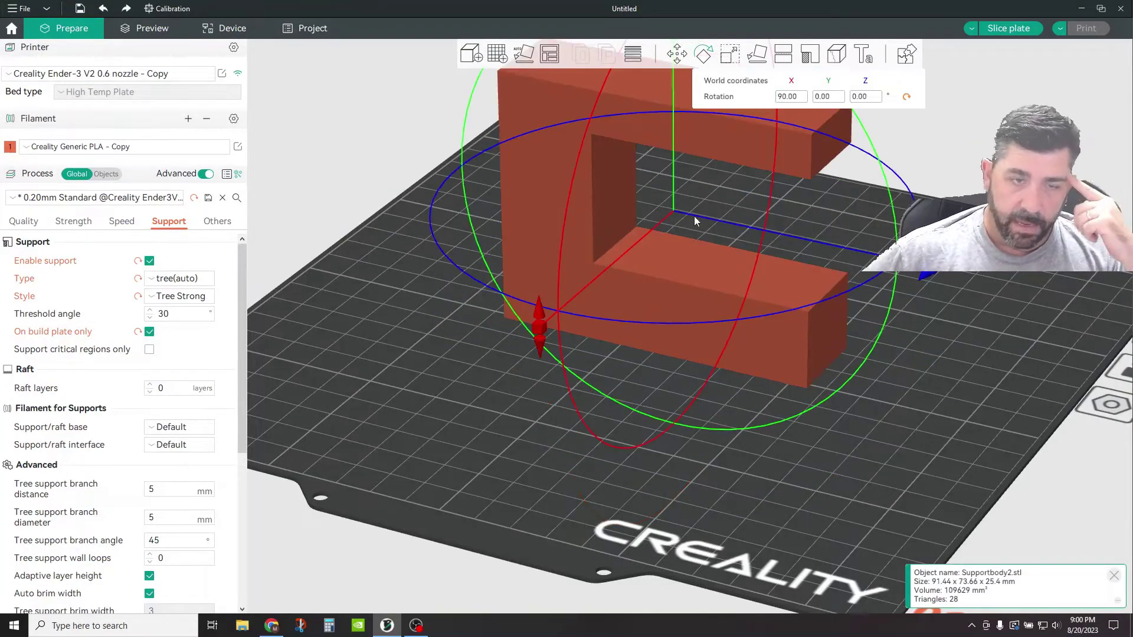
{"action": "scroll", "coordinate": [493, 332], "scroll_direction": "down", "scroll_amount": 8}
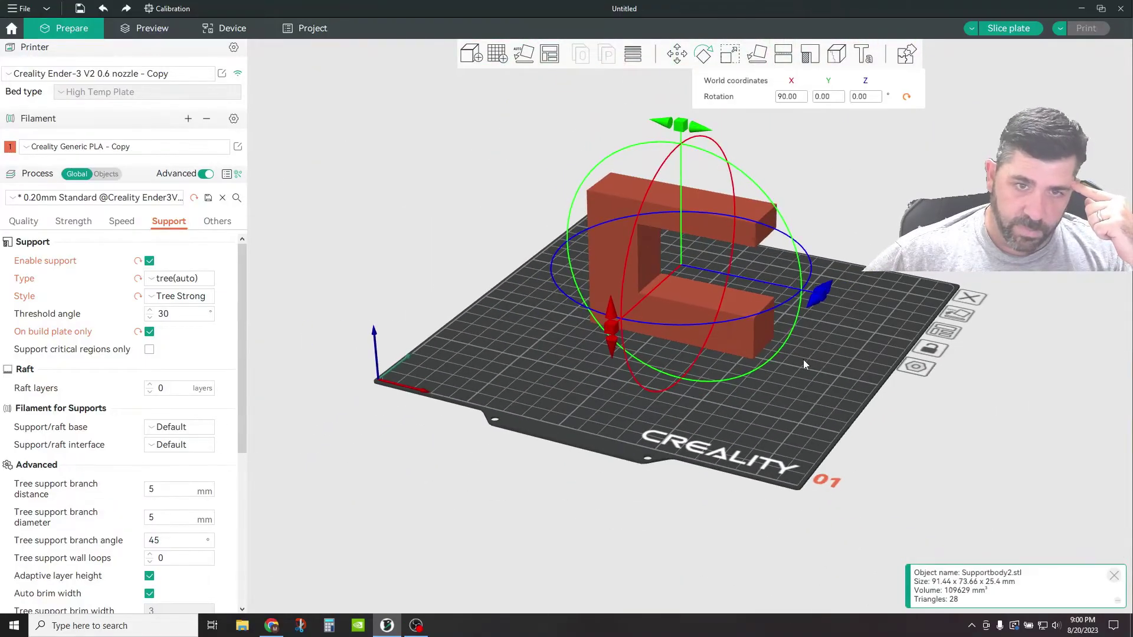
{"action": "left_click", "coordinate": [985, 443]}
Step: Examine the upright C-shaped model's overhanging upper arm from the front and from underneath
{"action": "scroll", "coordinate": [797, 230], "scroll_direction": "up", "scroll_amount": 4}
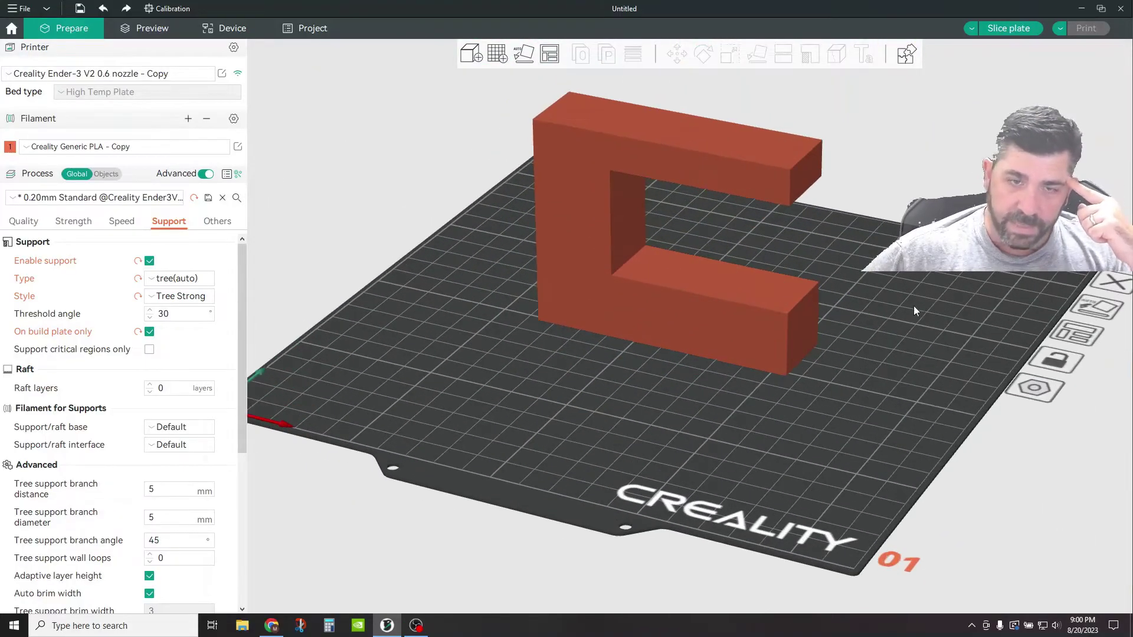
{"action": "scroll", "coordinate": [914, 310], "scroll_direction": "up", "scroll_amount": 5}
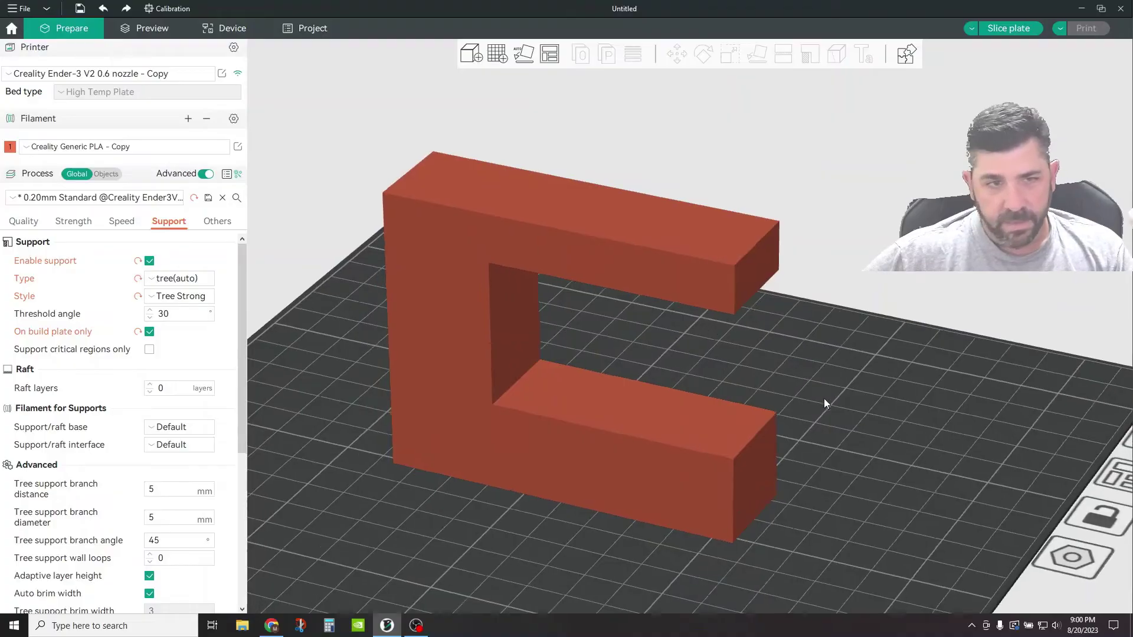
{"action": "mouse_move", "coordinate": [824, 399]}
{"action": "left_mouse_down"}
{"action": "mouse_move", "coordinate": [827, 374]}
{"action": "mouse_move", "coordinate": [824, 397]}
{"action": "left_mouse_up"}
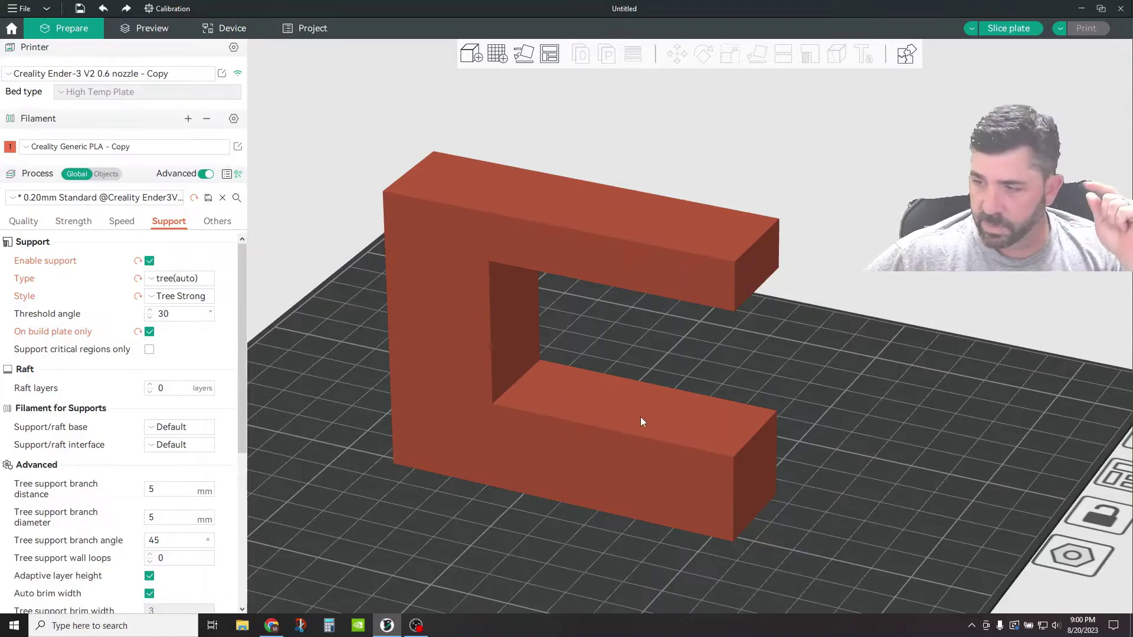
{"action": "left_click_drag", "start_coordinate": [643, 416], "coordinate": [658, 407]}
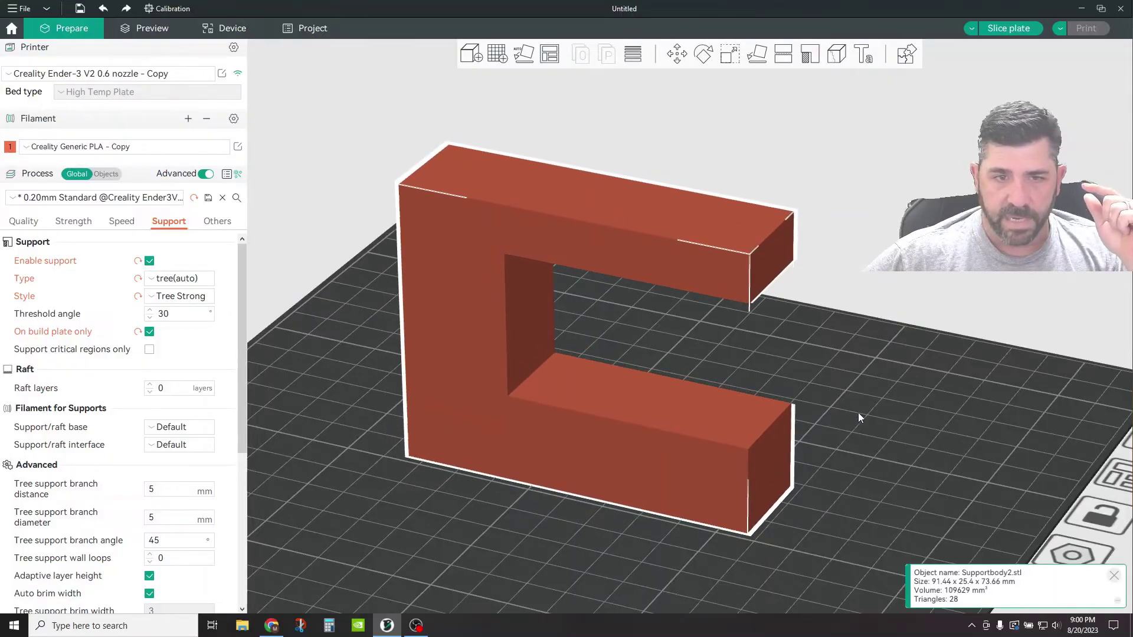
{"action": "left_click_drag", "start_coordinate": [860, 419], "coordinate": [720, 286]}
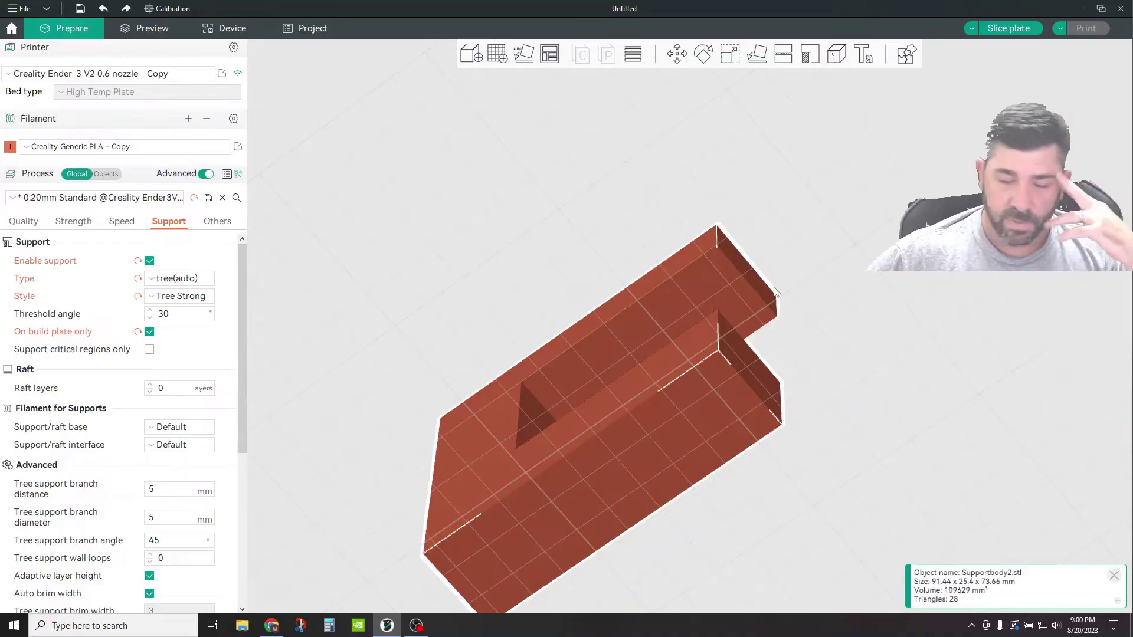
Step: Set the support type to normal(auto), slice the plate and inspect the C-shaped model's overhang from the side
{"action": "left_click_drag", "start_coordinate": [909, 200], "coordinate": [744, 350]}
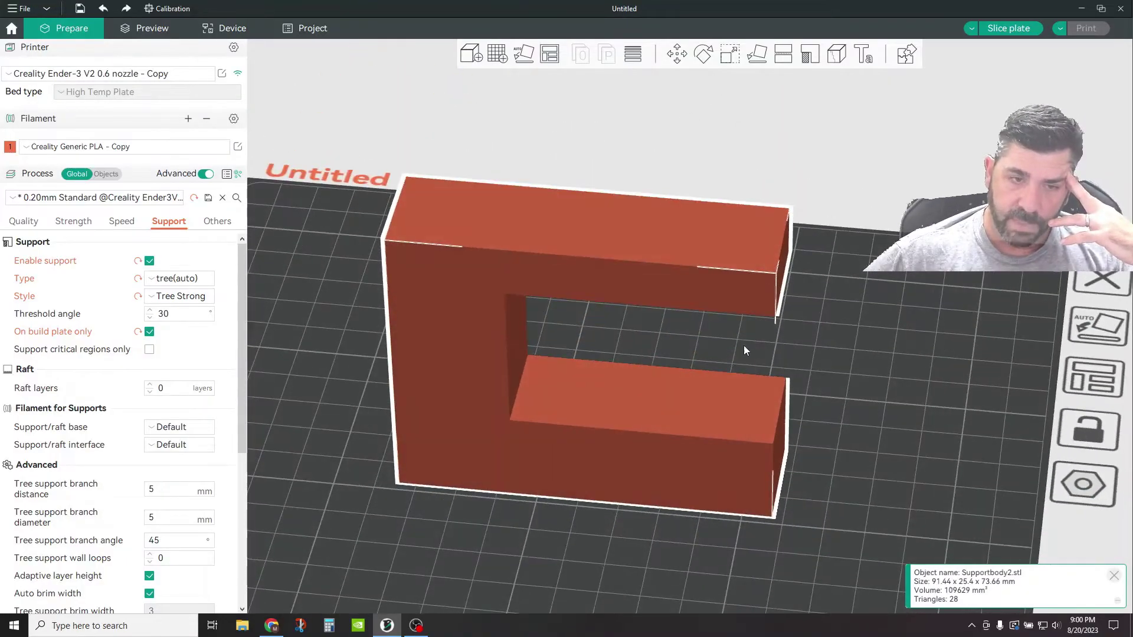
{"action": "left_click_drag", "start_coordinate": [666, 395], "coordinate": [858, 327]}
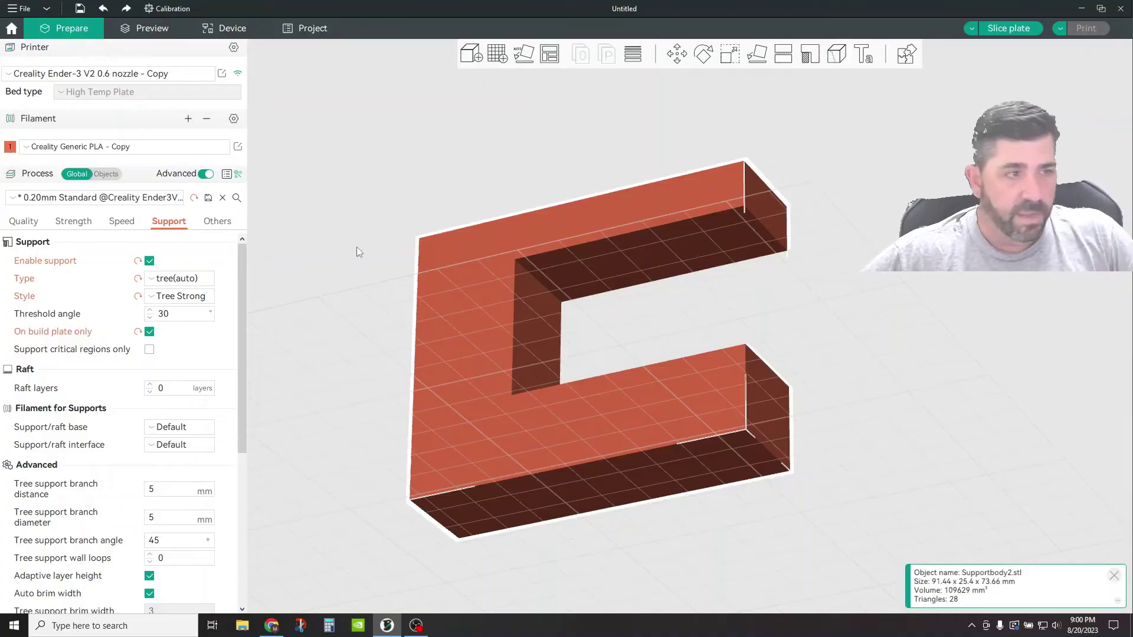
{"action": "left_click", "coordinate": [183, 278]}
{"action": "left_click", "coordinate": [203, 296]}
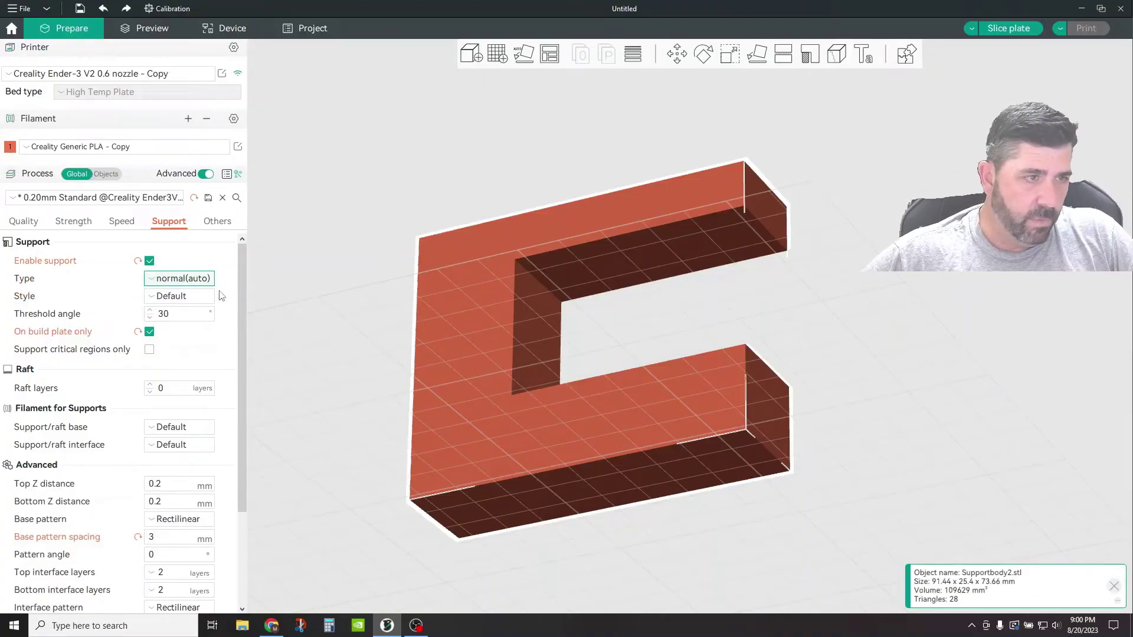
{"action": "left_click", "coordinate": [1009, 28]}
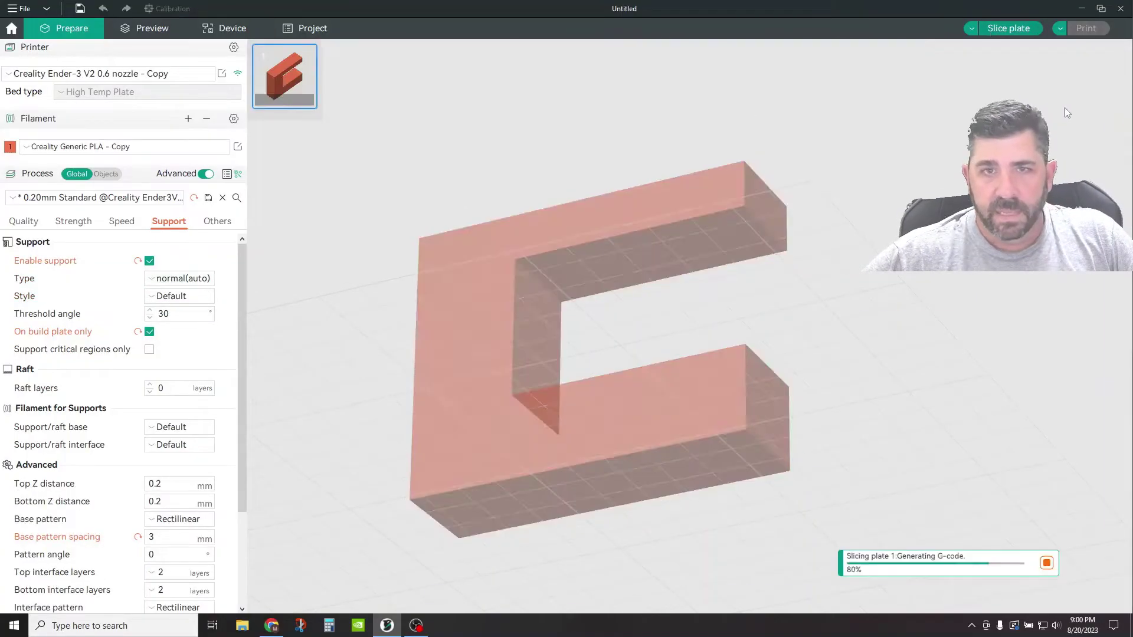
{"action": "key", "text": "3"}
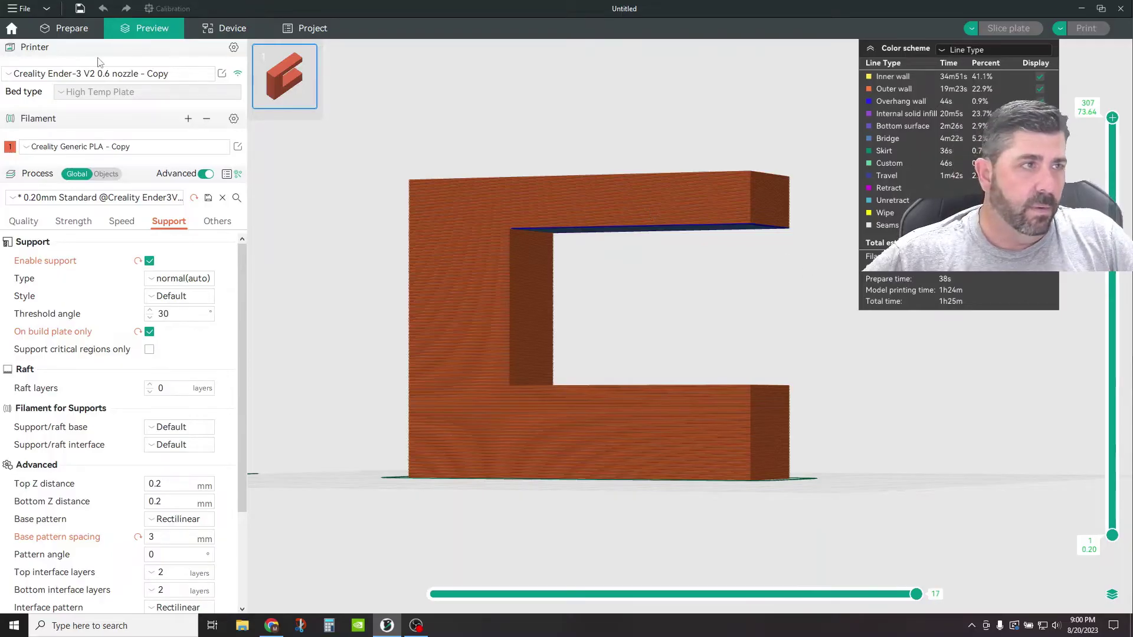
Step: Open support painting on the C-shaped model, turn off On build plate only, and slice the plate again
{"action": "left_click", "coordinate": [65, 28]}
{"action": "key", "text": "l"}
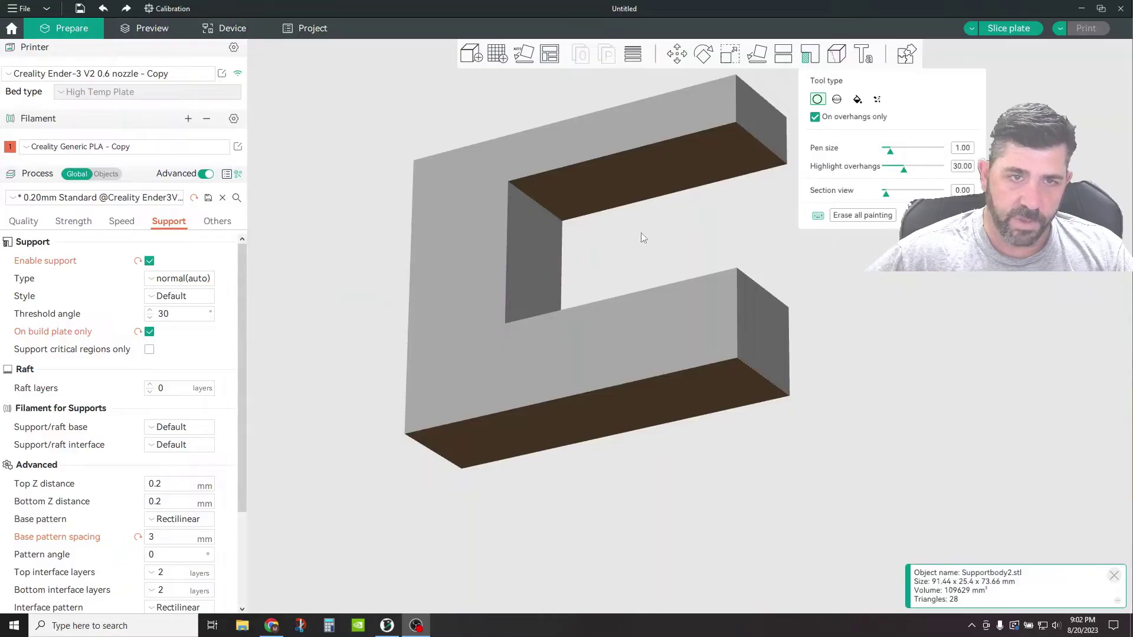
{"action": "left_click", "coordinate": [149, 331]}
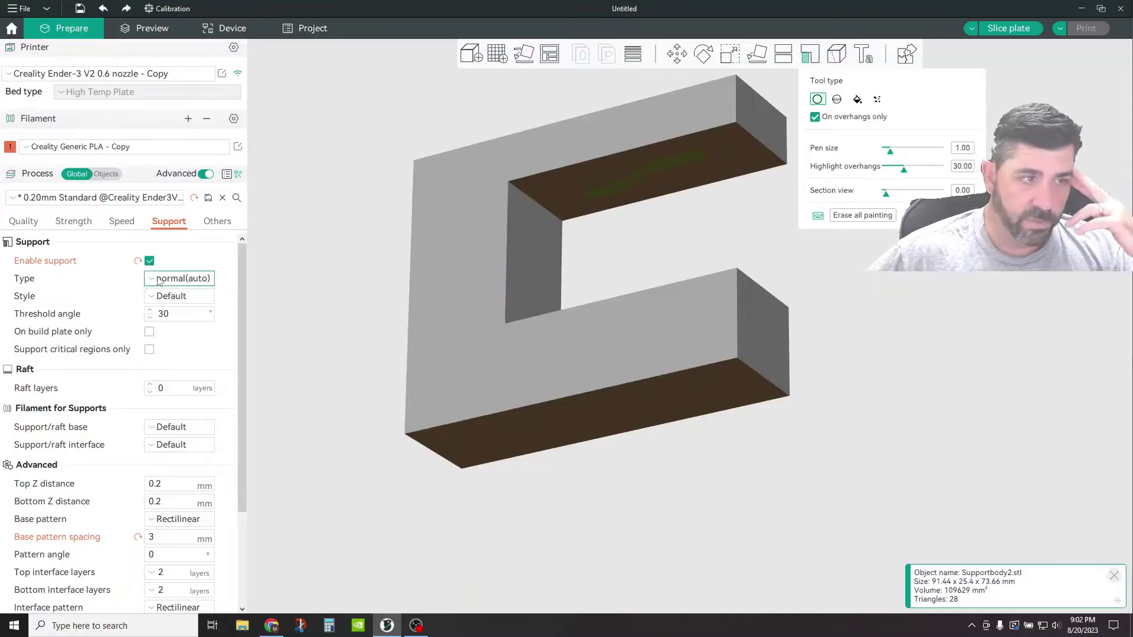
{"action": "left_click", "coordinate": [1008, 28]}
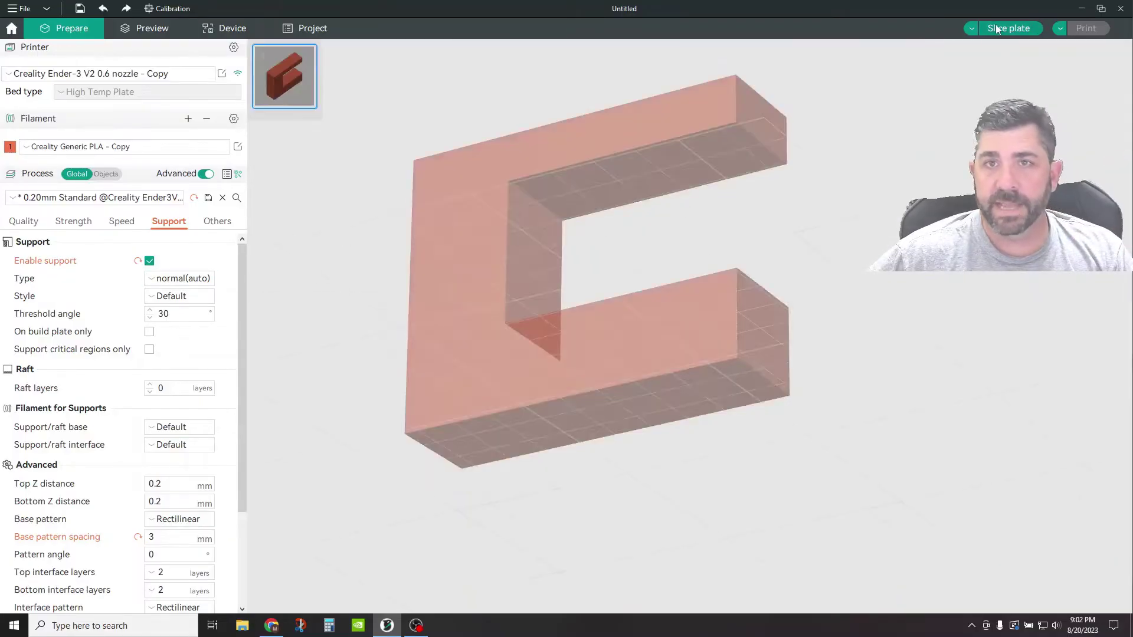
Step: Lower the layer preview to layer 371 and inspect the top of the supports alongside the Top Z distance setting
{"action": "left_click_drag", "start_coordinate": [803, 283], "coordinate": [801, 355]}
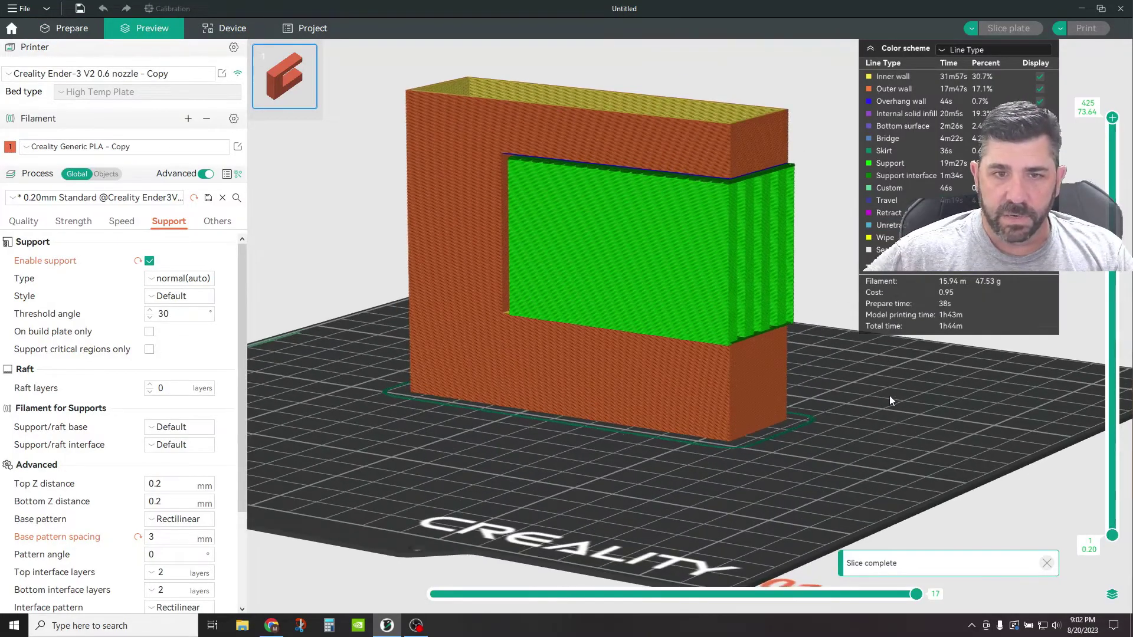
{"action": "left_click_drag", "start_coordinate": [889, 400], "coordinate": [998, 316]}
{"action": "left_click_drag", "start_coordinate": [1112, 118], "coordinate": [1086, 170]}
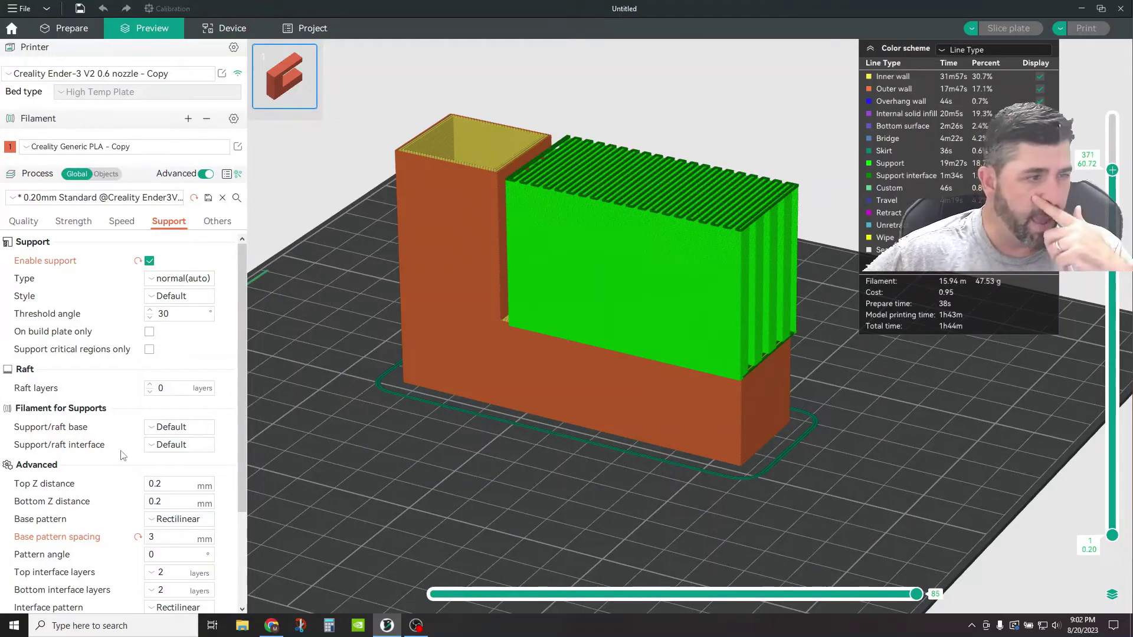
{"action": "scroll", "coordinate": [209, 483], "scroll_direction": "down", "scroll_amount": 2}
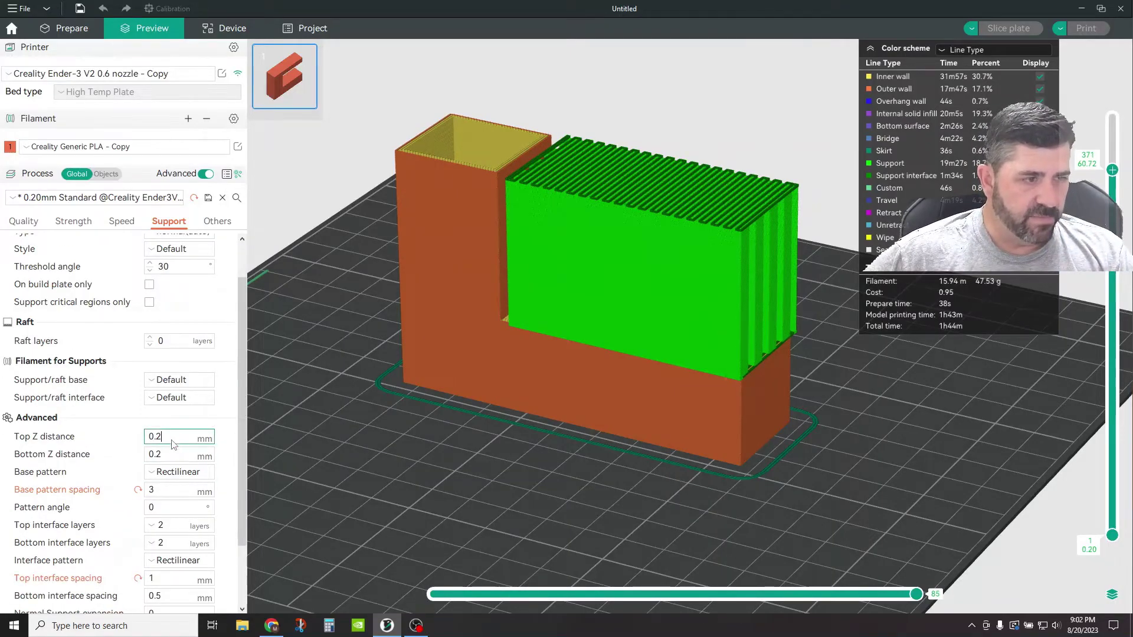
{"action": "scroll", "coordinate": [635, 154], "scroll_direction": "up", "scroll_amount": 3}
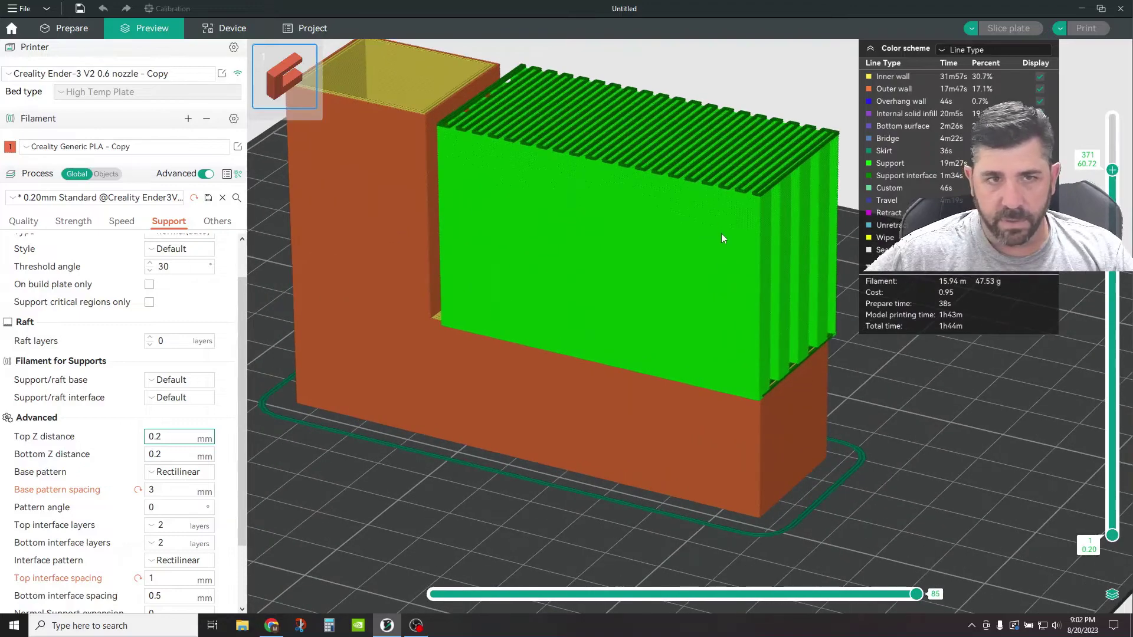
{"action": "scroll", "coordinate": [721, 239], "scroll_direction": "up", "scroll_amount": 3}
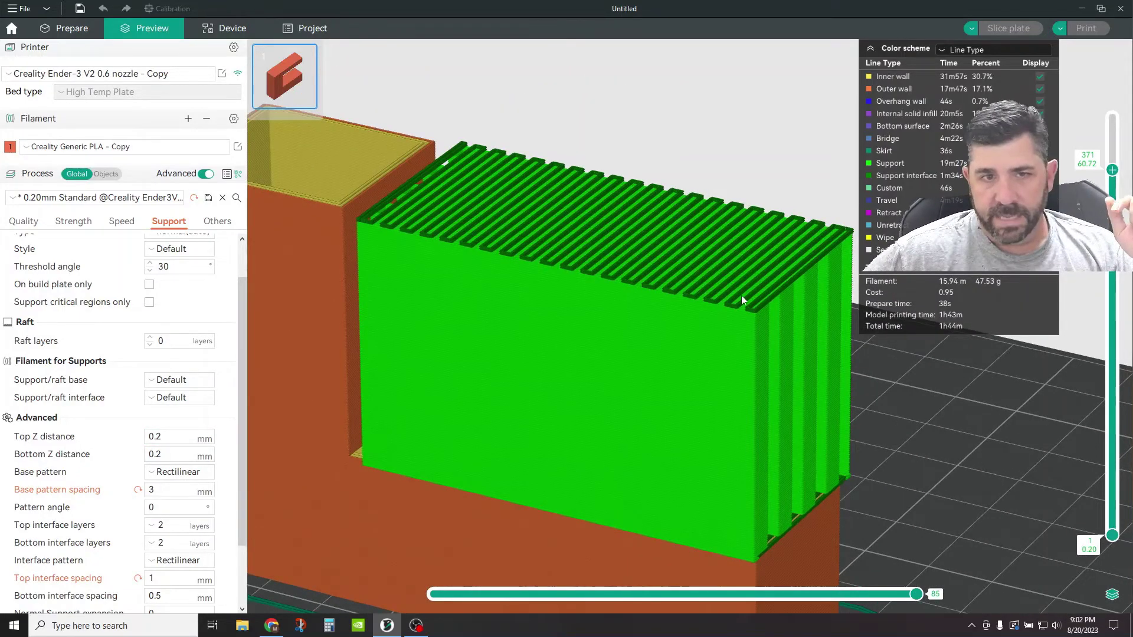
Step: Advance the layer preview to layer 373 and examine the gap between the supports and the upper arm from the side
{"action": "key", "text": "Up"}
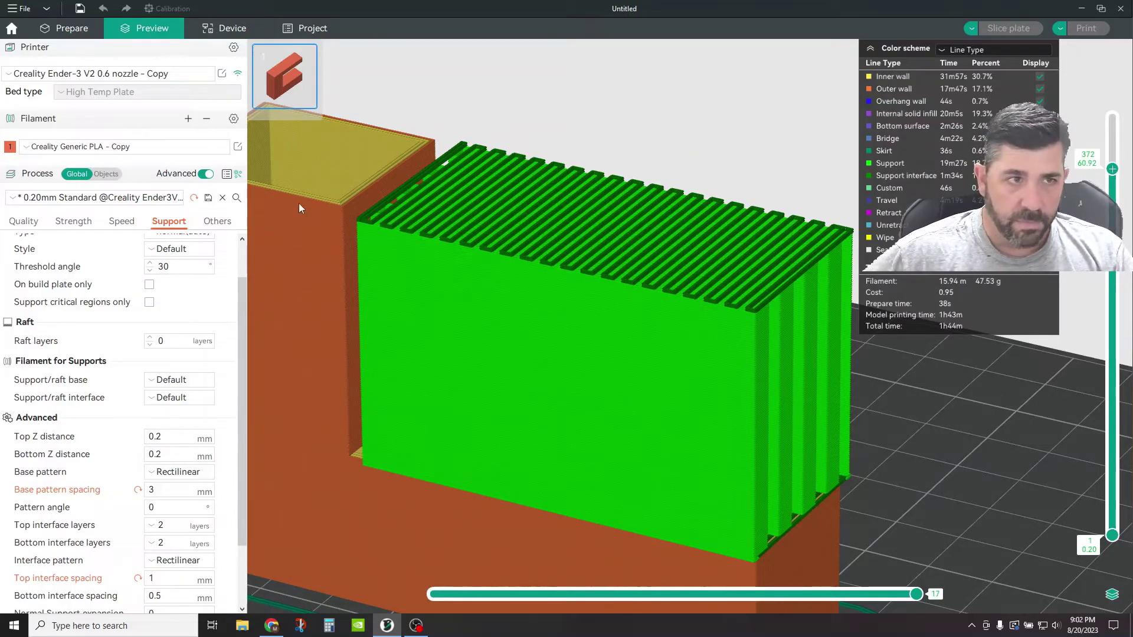
{"action": "key", "text": "Up"}
{"action": "key", "text": "Up"}
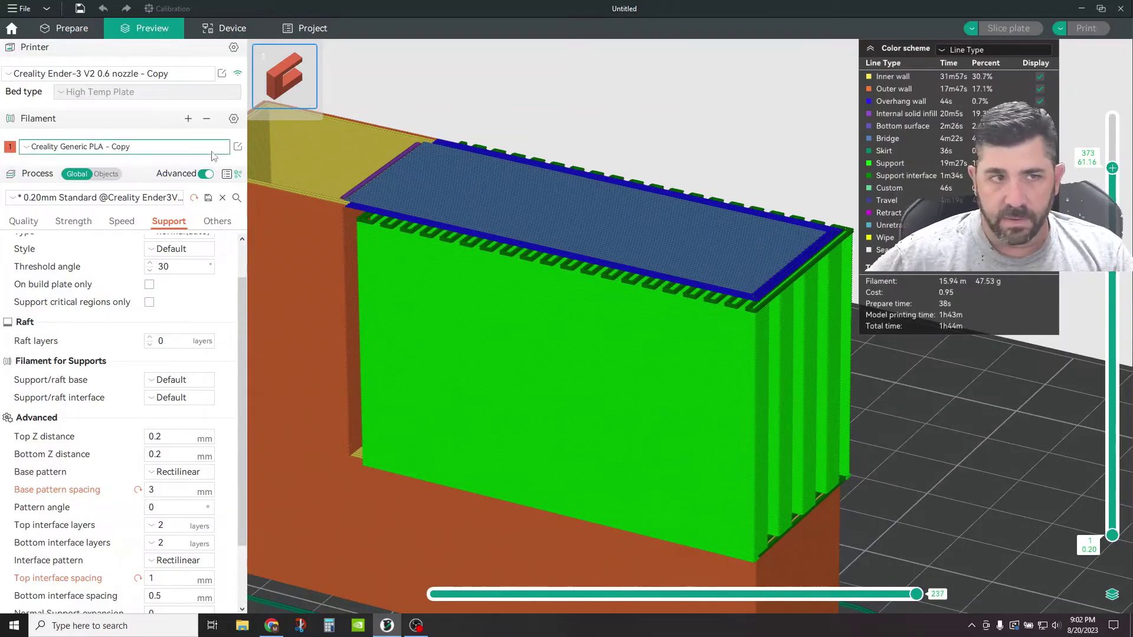
{"action": "key", "text": "3"}
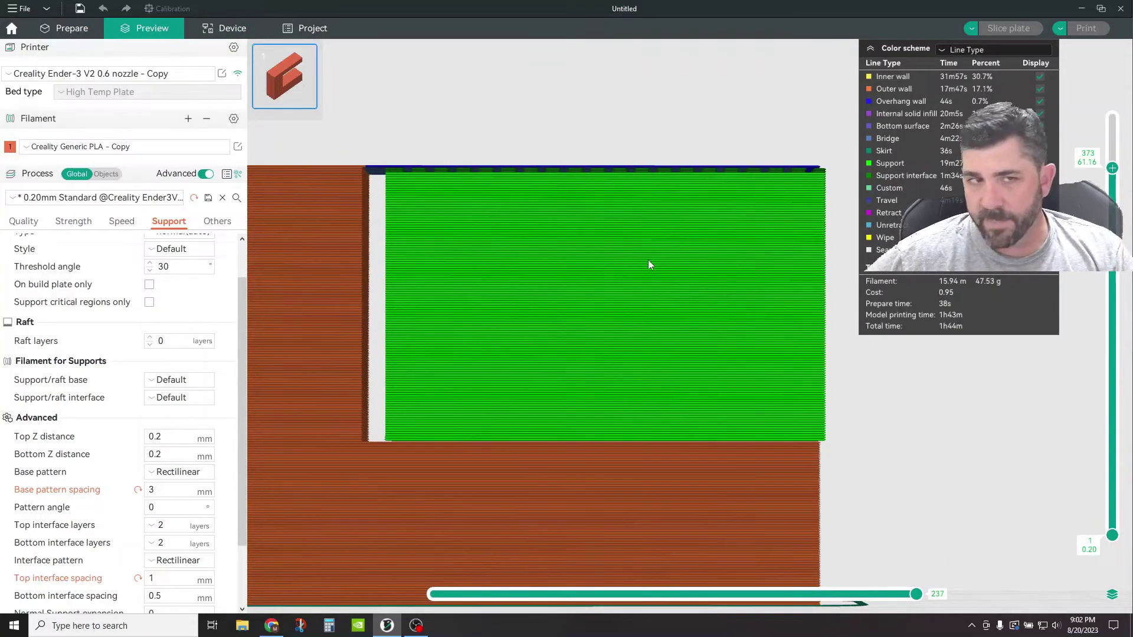
{"action": "left_click_drag", "start_coordinate": [530, 216], "coordinate": [536, 223]}
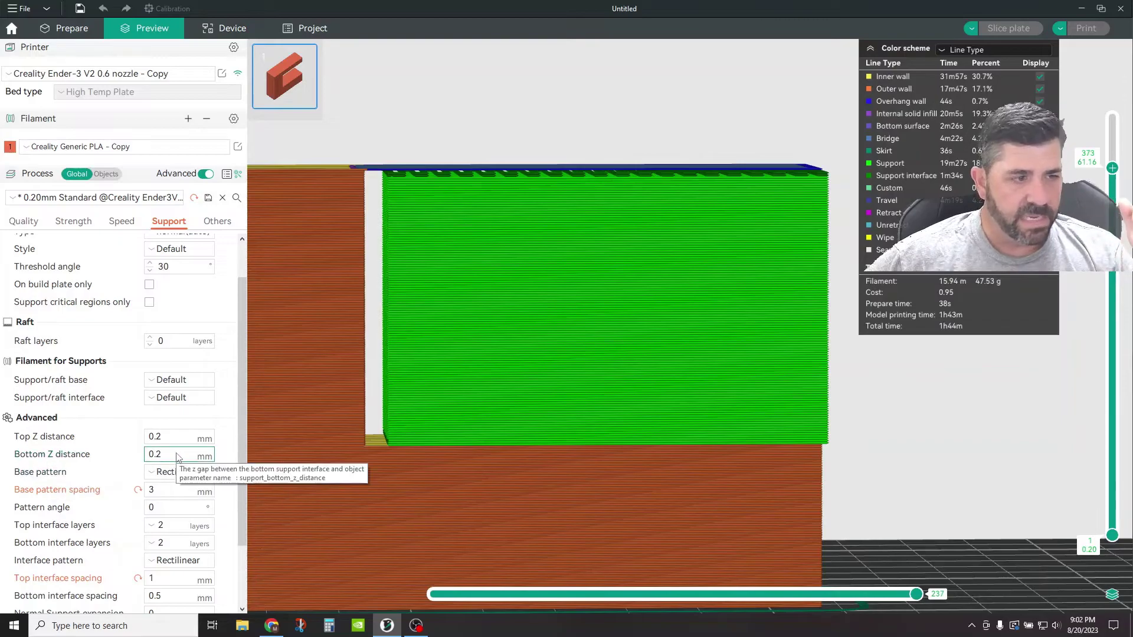
Step: Inspect where the supports meet the lower arm and lower the layer preview to layer 95
{"action": "left_click_drag", "start_coordinate": [540, 463], "coordinate": [649, 448]}
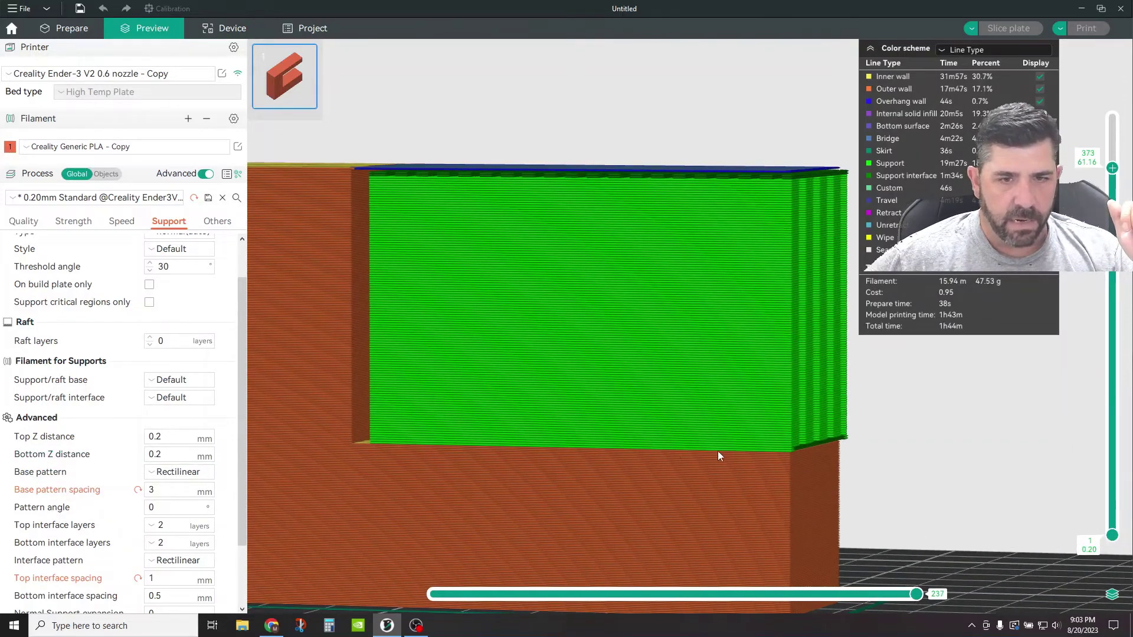
{"action": "scroll", "coordinate": [717, 451], "scroll_direction": "up", "scroll_amount": 2}
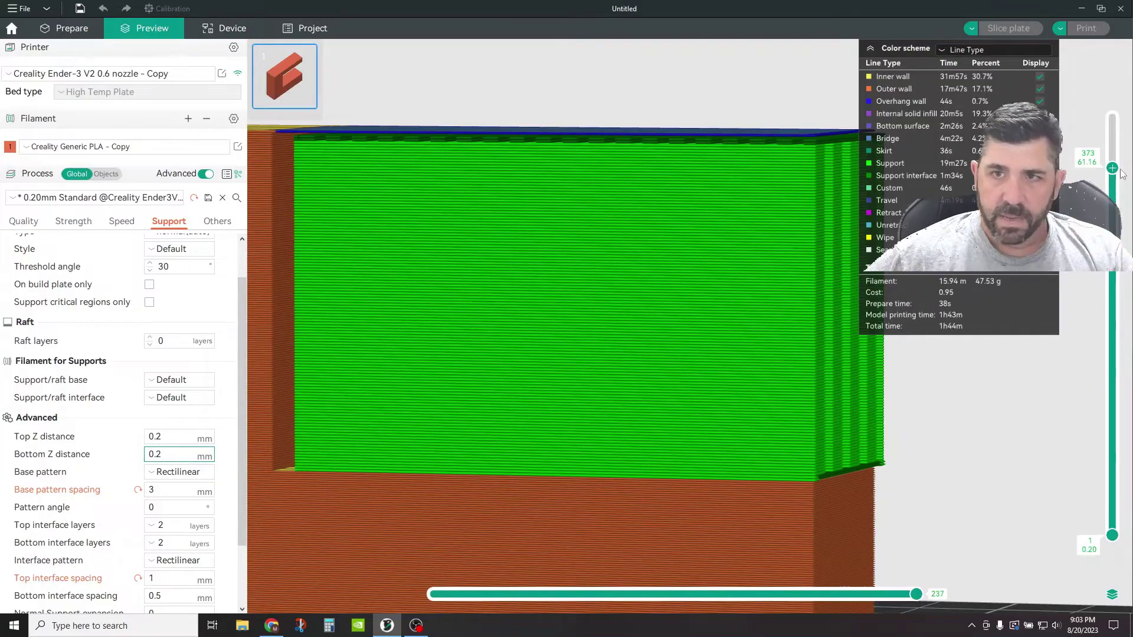
{"action": "left_click_drag", "start_coordinate": [1112, 169], "coordinate": [1049, 441]}
{"action": "key", "text": "Down"}
{"action": "key", "text": "Down"}
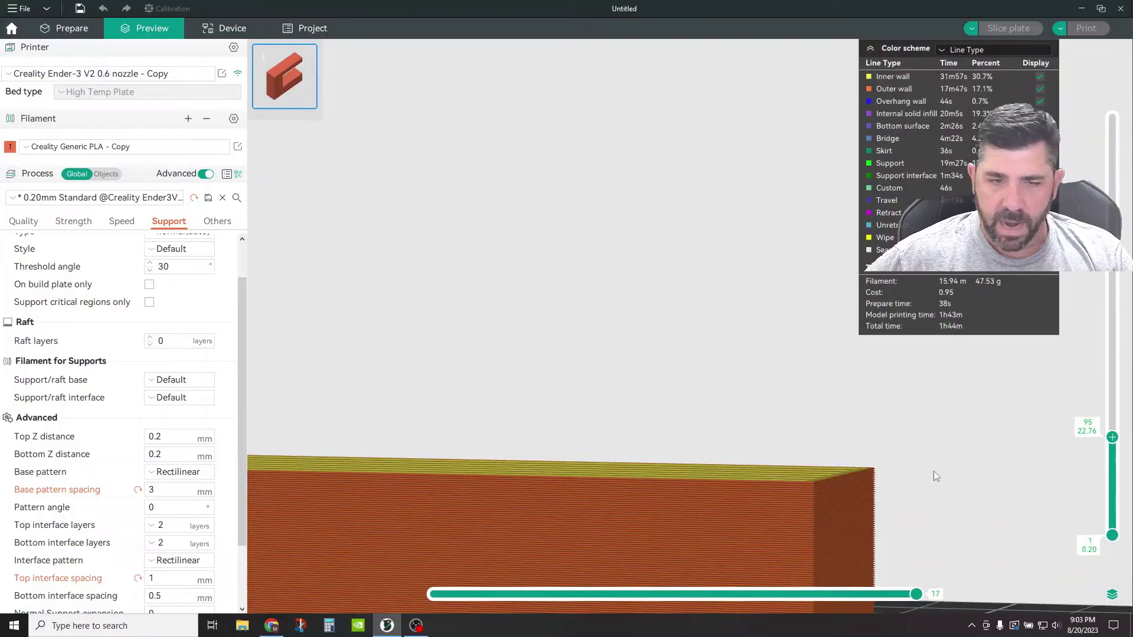
Step: Advance the layer preview to layer 97 and examine the bottom support interface on the lower arm from above and from the side
{"action": "left_click_drag", "start_coordinate": [934, 470], "coordinate": [848, 448]}
{"action": "scroll", "coordinate": [852, 443], "scroll_direction": "down", "scroll_amount": 5}
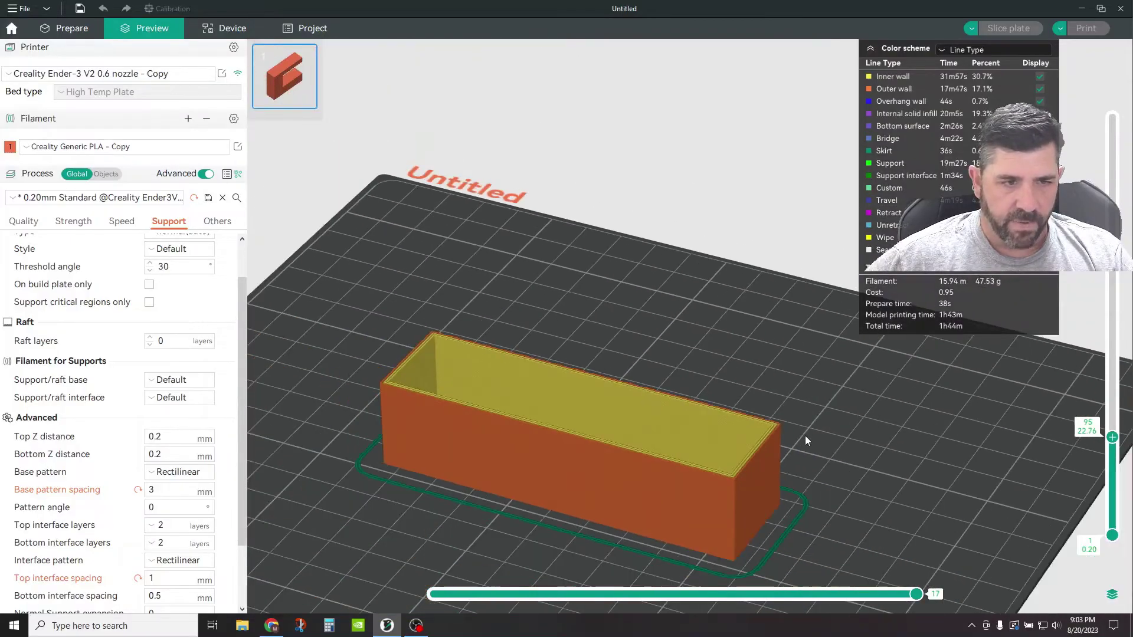
{"action": "key", "text": "Up"}
{"action": "key", "text": "Up"}
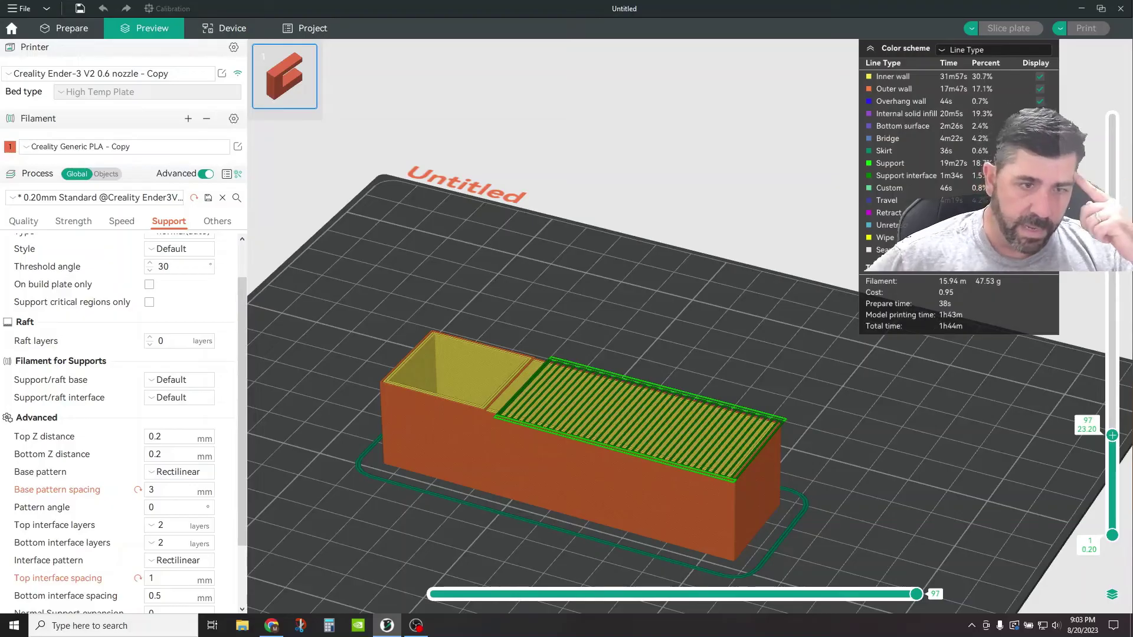
{"action": "scroll", "coordinate": [609, 494], "scroll_direction": "up", "scroll_amount": 4}
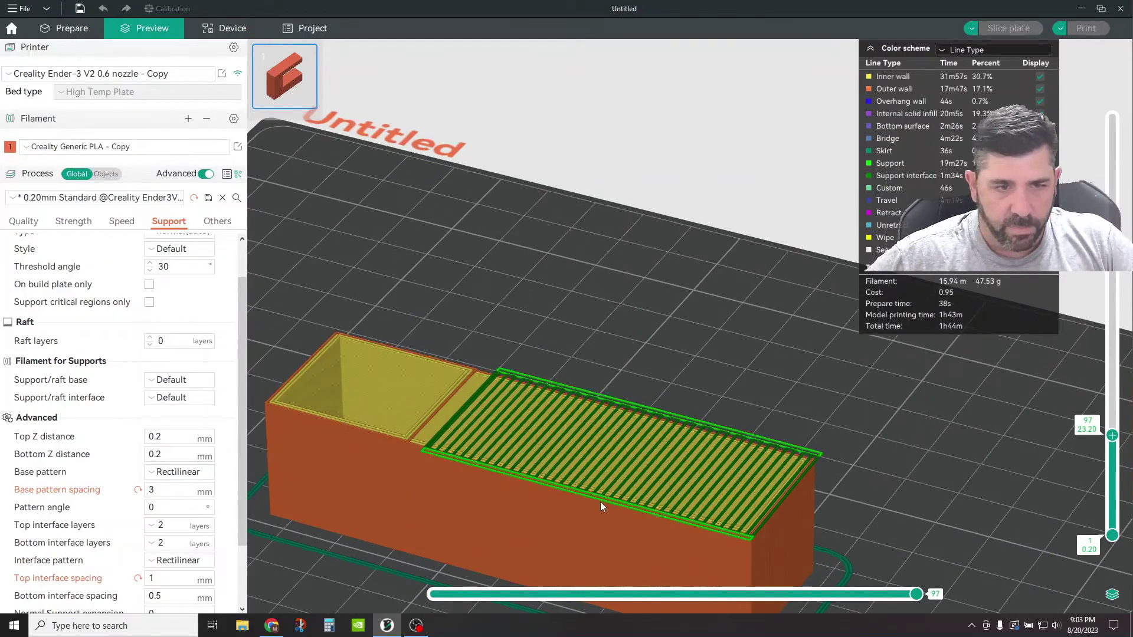
{"action": "key", "text": "3"}
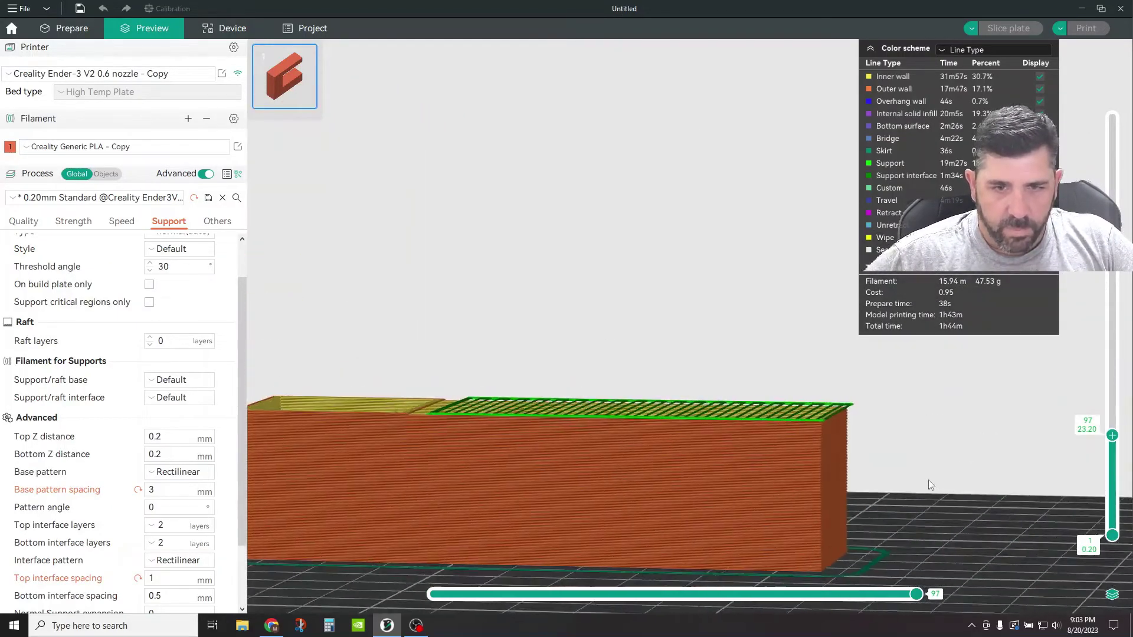
{"action": "scroll", "coordinate": [931, 473], "scroll_direction": "up", "scroll_amount": 4}
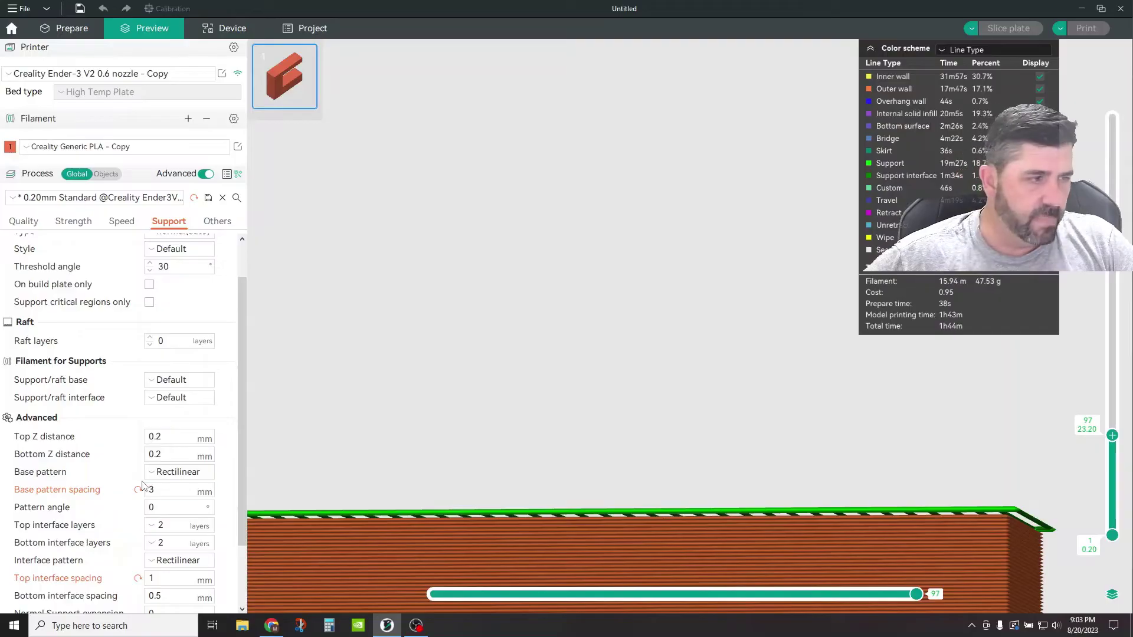
{"action": "left_click_drag", "start_coordinate": [844, 410], "coordinate": [726, 422]}
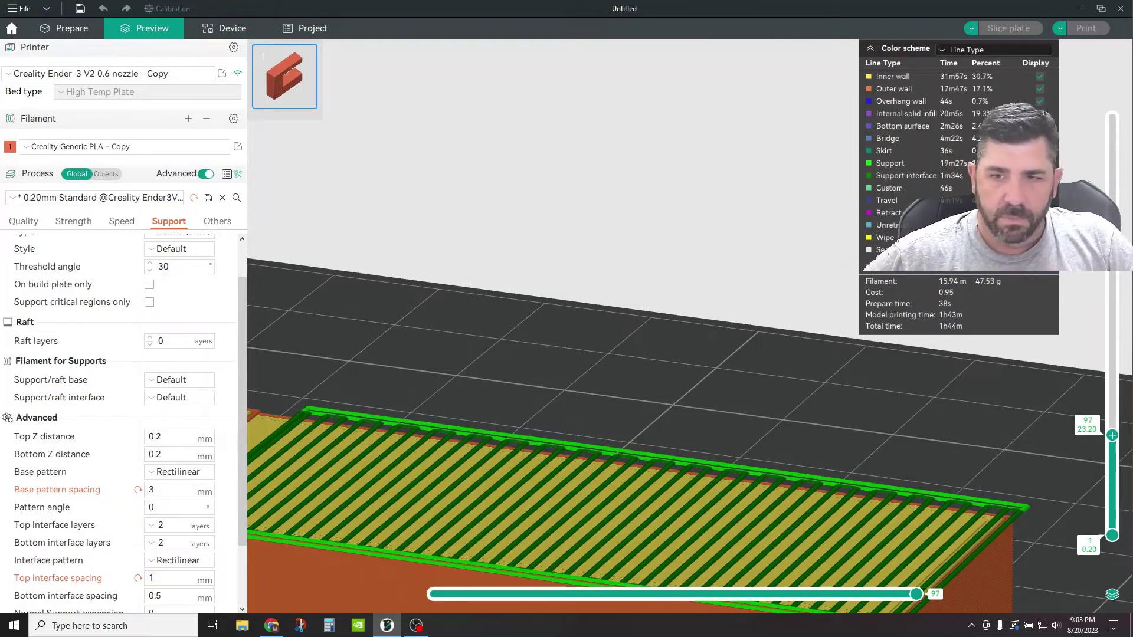
Step: Raise the layer preview back to layer 425 and view the whole supported model
{"action": "left_click_drag", "start_coordinate": [1111, 436], "coordinate": [1111, 124]}
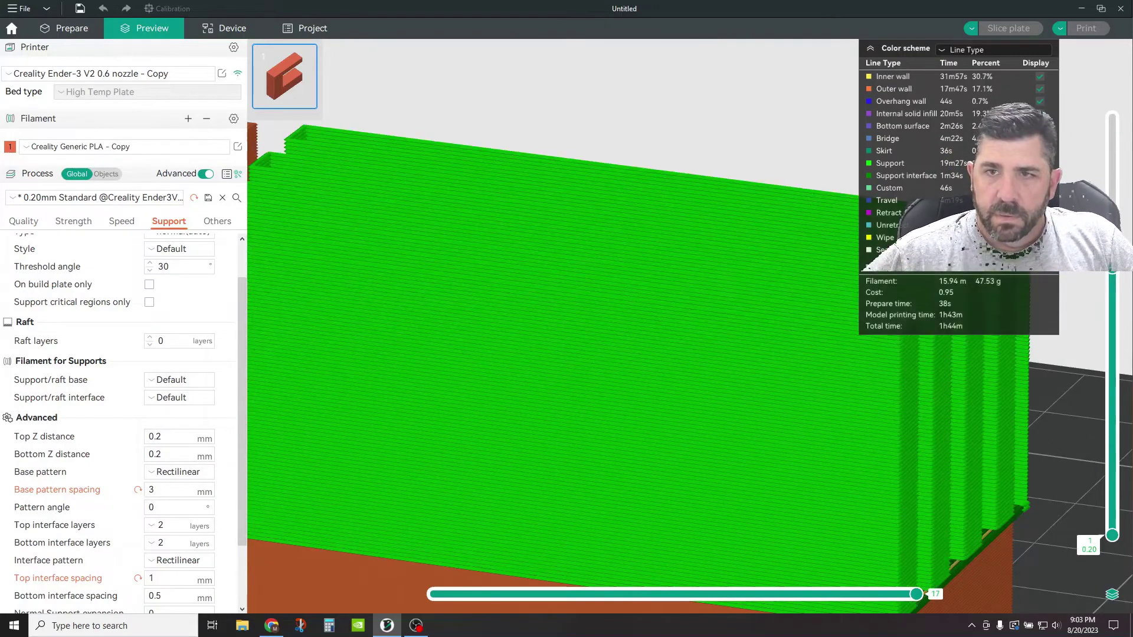
{"action": "scroll", "coordinate": [561, 282], "scroll_direction": "down", "scroll_amount": 6}
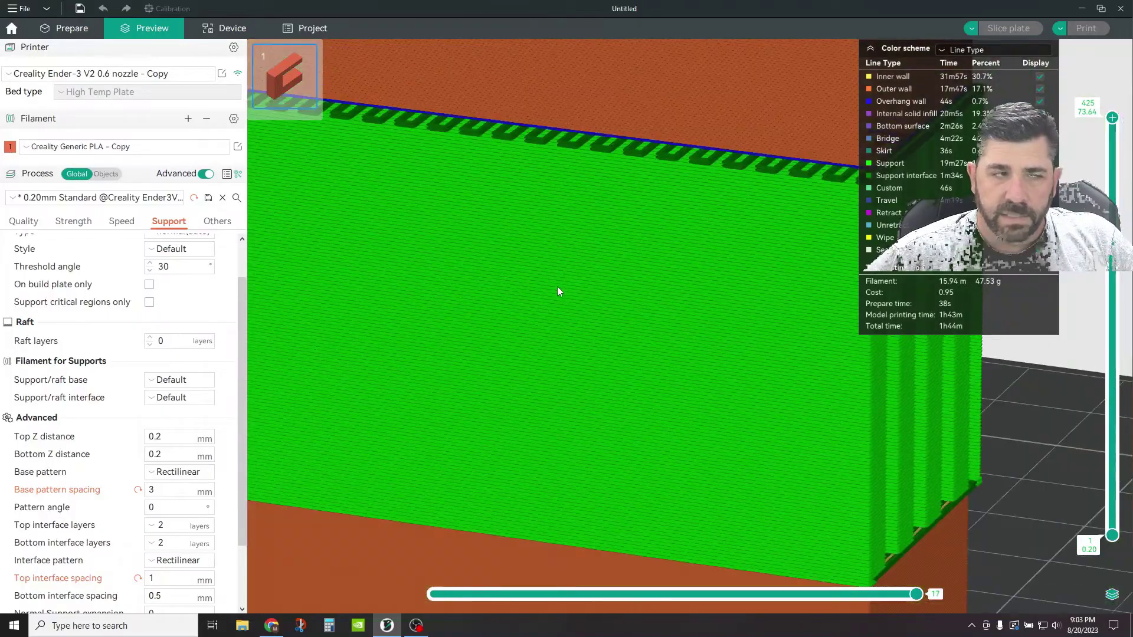
{"action": "scroll", "coordinate": [197, 305], "scroll_direction": "up", "scroll_amount": 1}
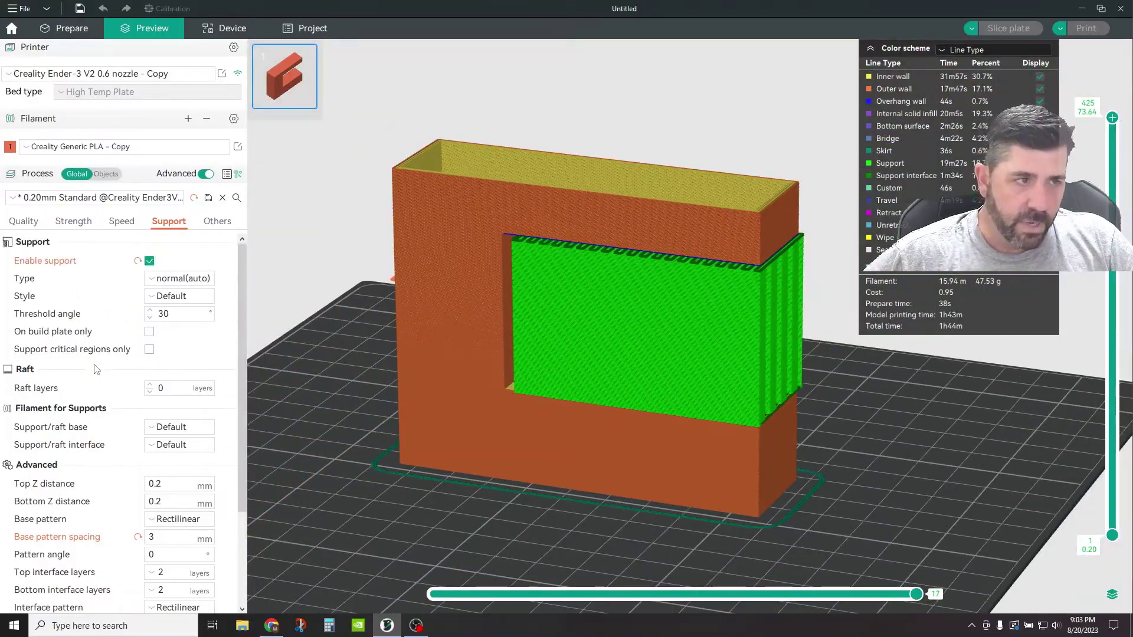
Step: Change the support type to tree(manual) and the style to Tree Strong
{"action": "left_click", "coordinate": [183, 278]}
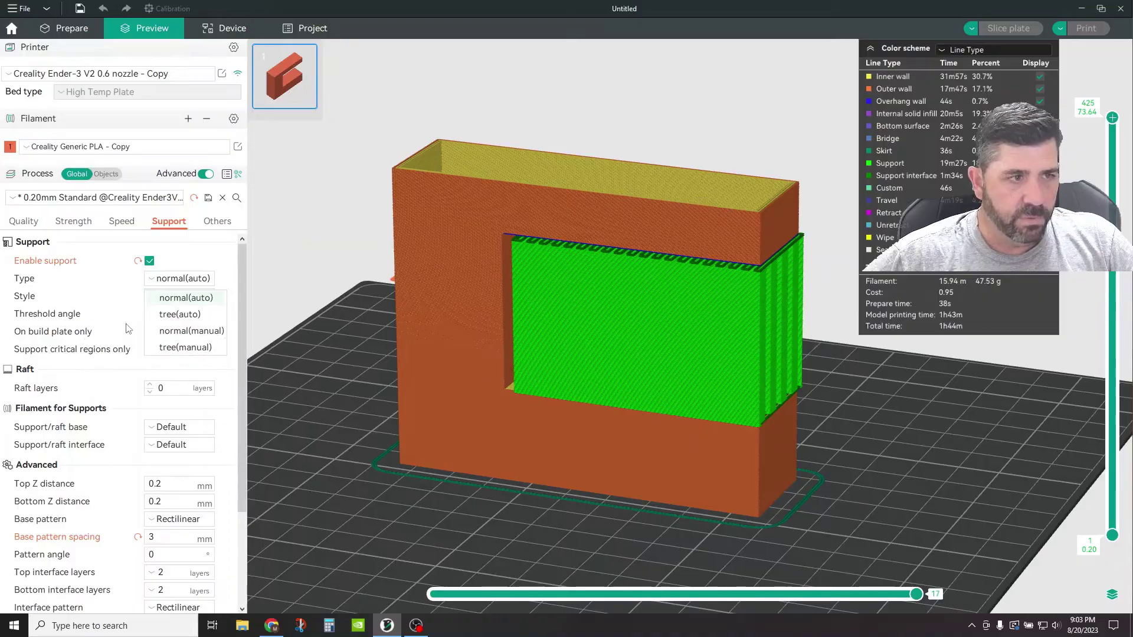
{"action": "left_click", "coordinate": [177, 348]}
{"action": "left_click", "coordinate": [180, 296]}
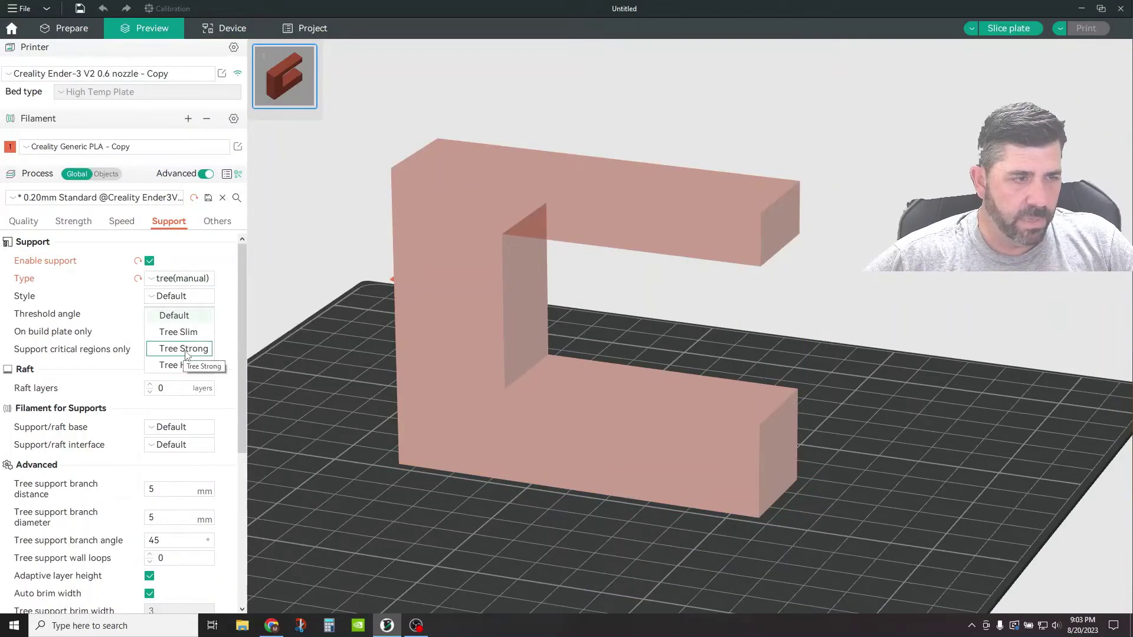
{"action": "left_click", "coordinate": [183, 348]}
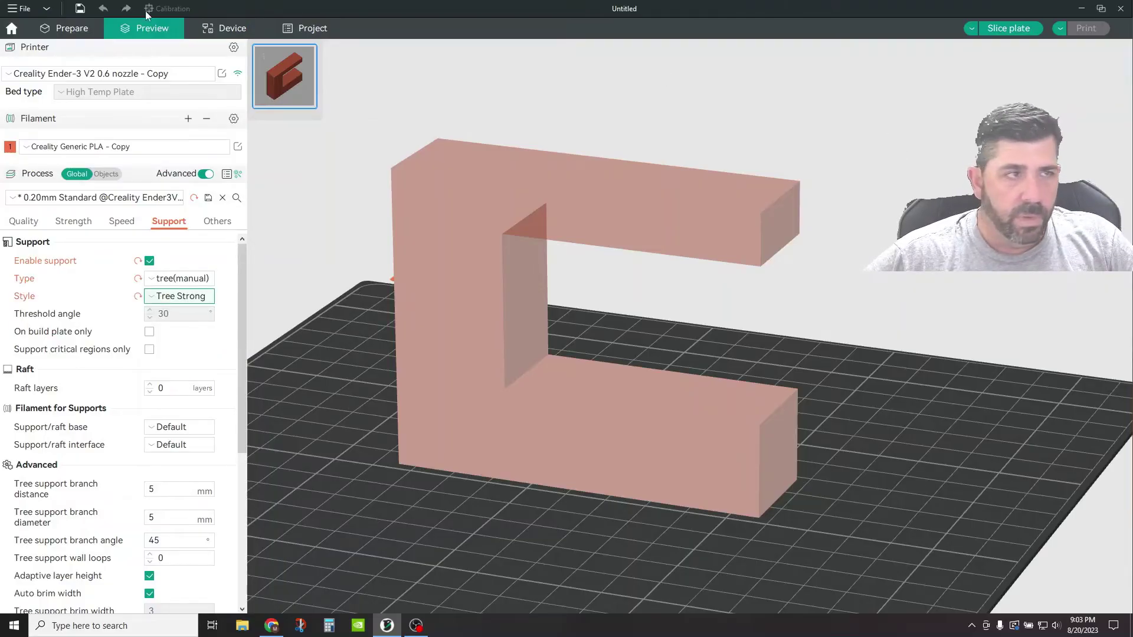
Step: Paint a support stroke along the underside of the C-shaped model's upper arm with the circle brush at pen size 1.00
{"action": "left_click", "coordinate": [71, 27]}
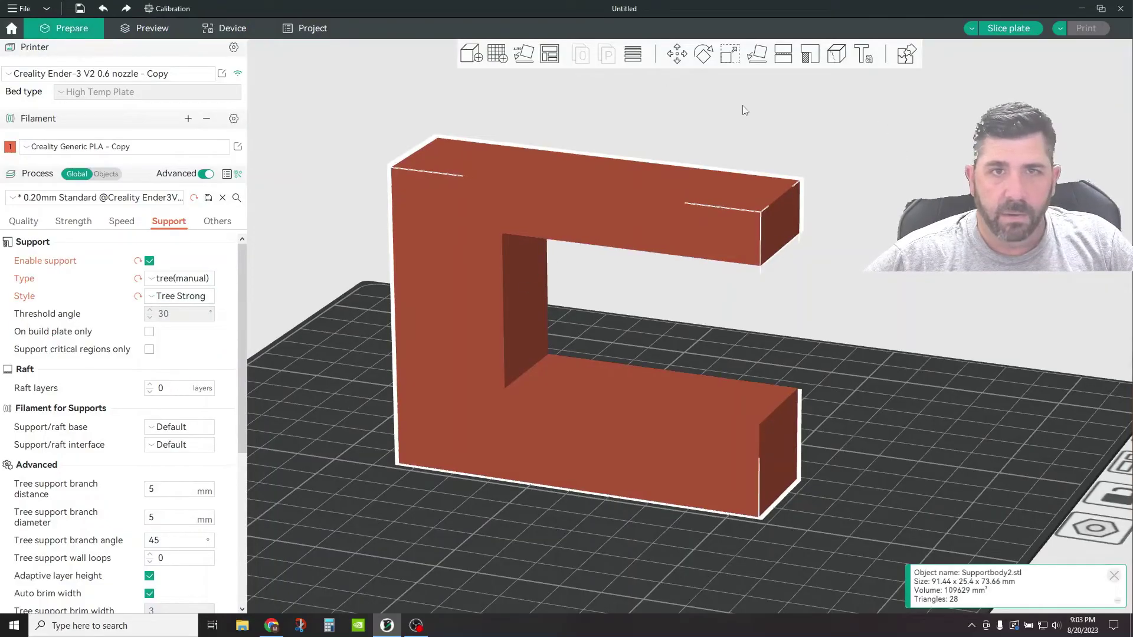
{"action": "left_click", "coordinate": [810, 54]}
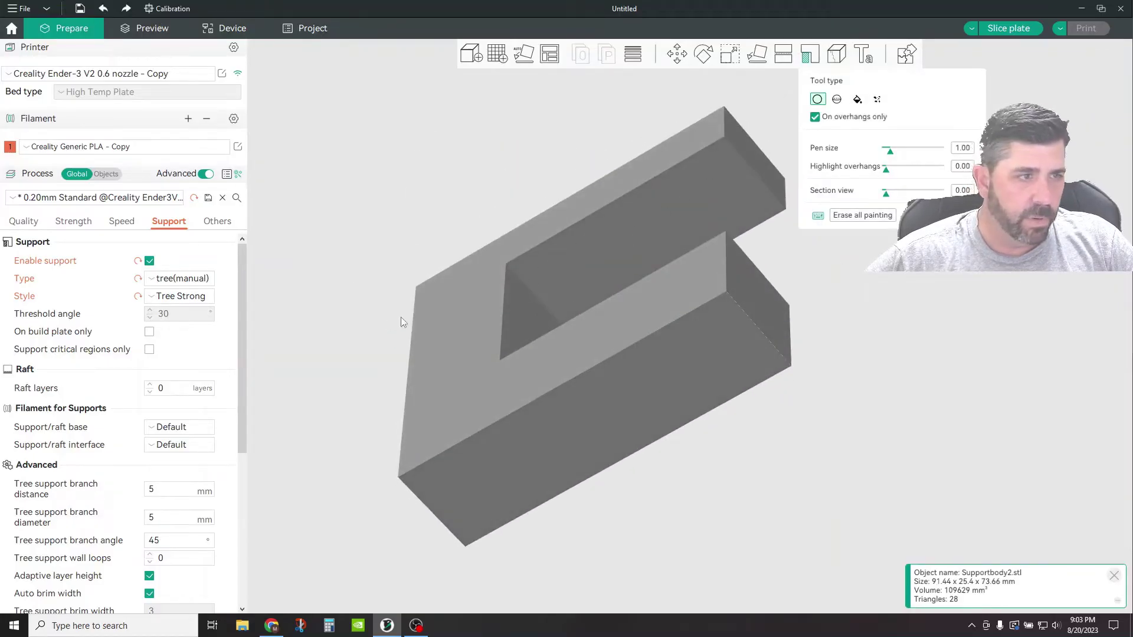
{"action": "left_click_drag", "start_coordinate": [534, 275], "coordinate": [625, 224]}
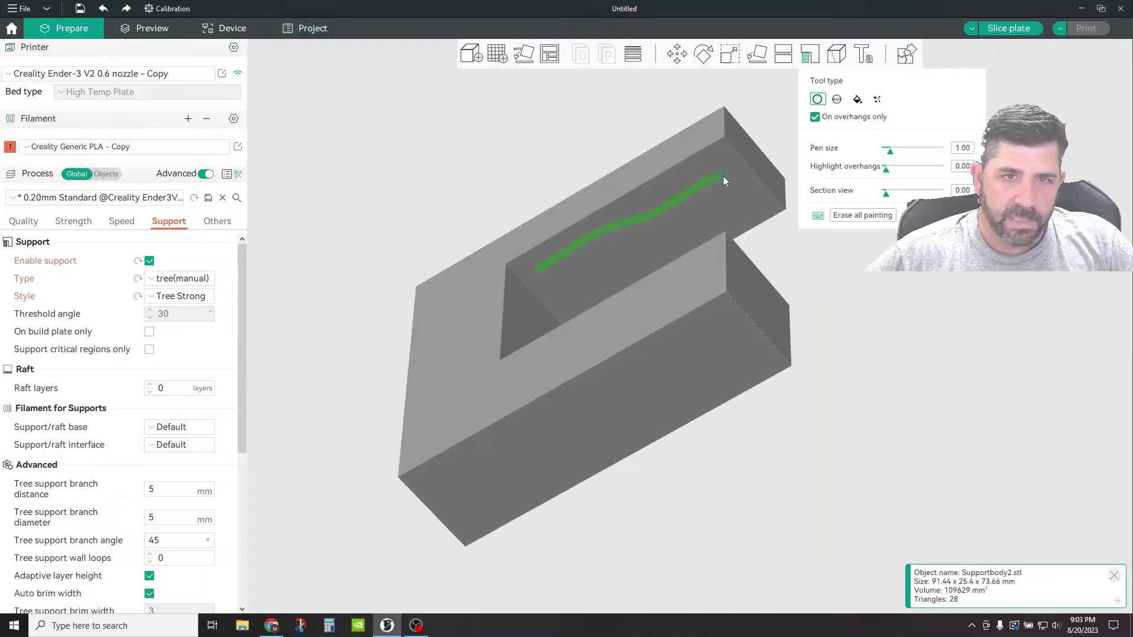
Step: Extend the painted support stroke around the upper arm's free end and back along its other underside edge, and slice the plate
{"action": "left_click_drag", "start_coordinate": [734, 204], "coordinate": [612, 287]}
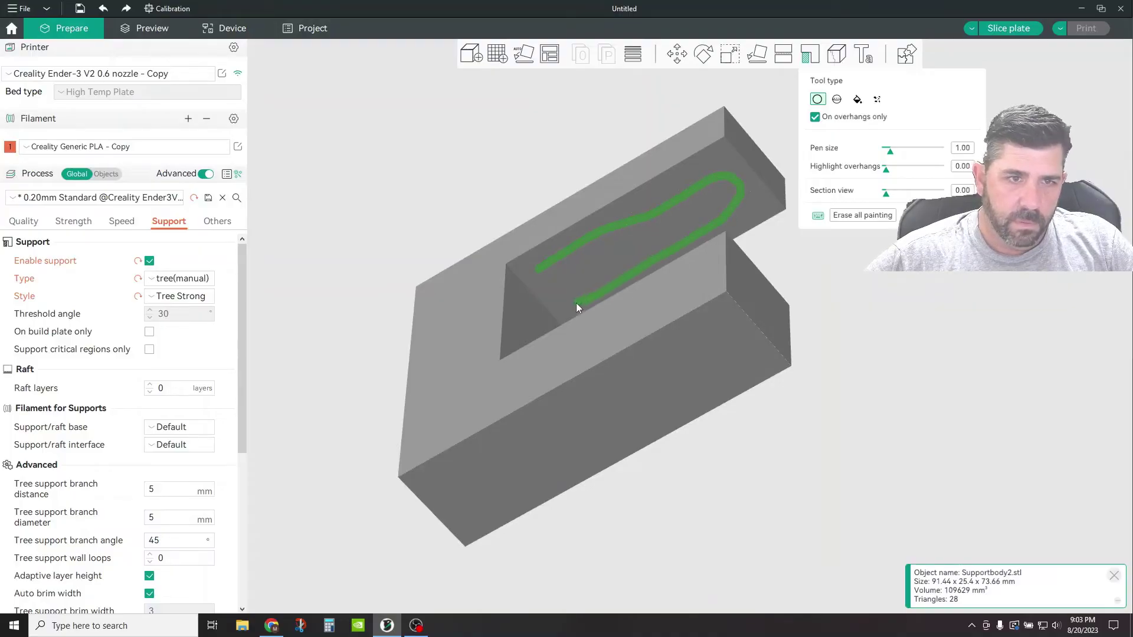
{"action": "left_click", "coordinate": [1008, 27]}
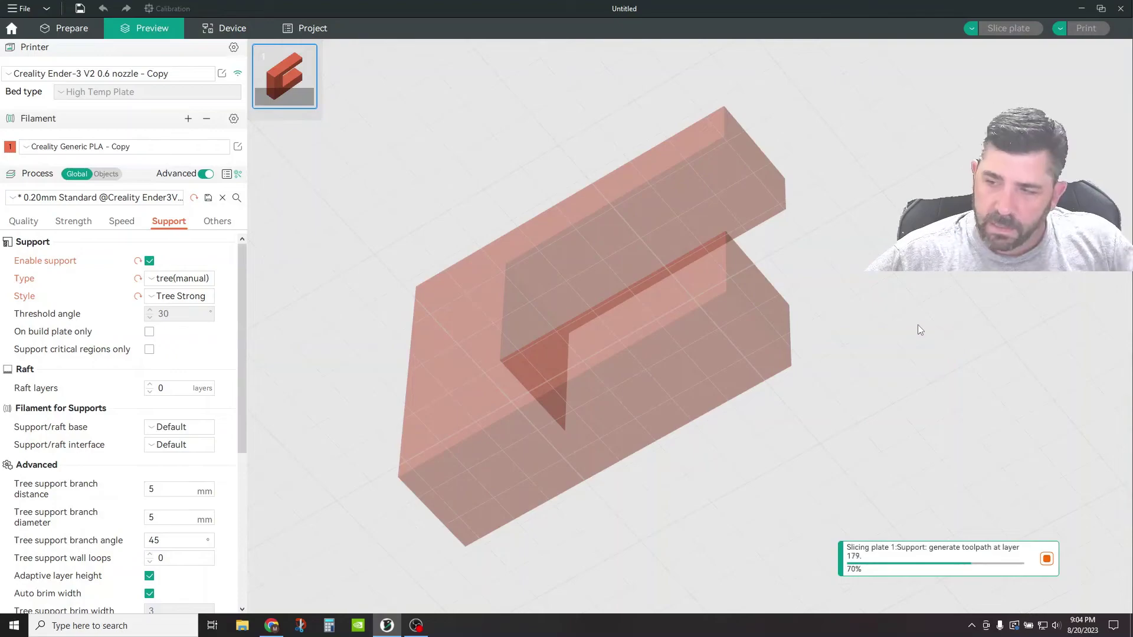
{"action": "key", "text": "3"}
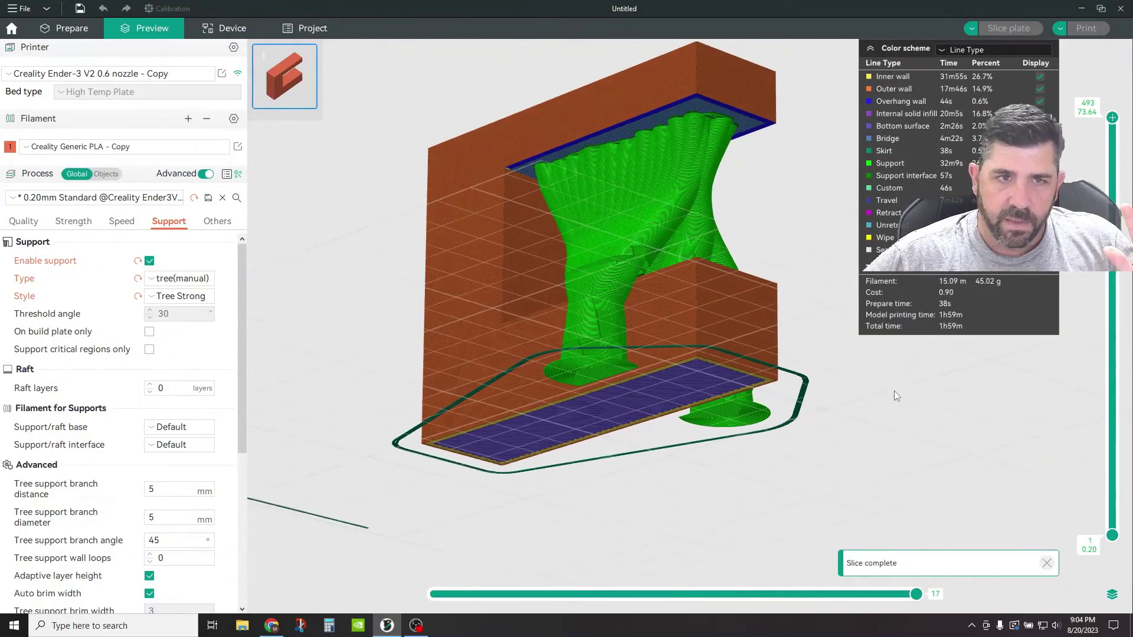
{"action": "key", "text": "0"}
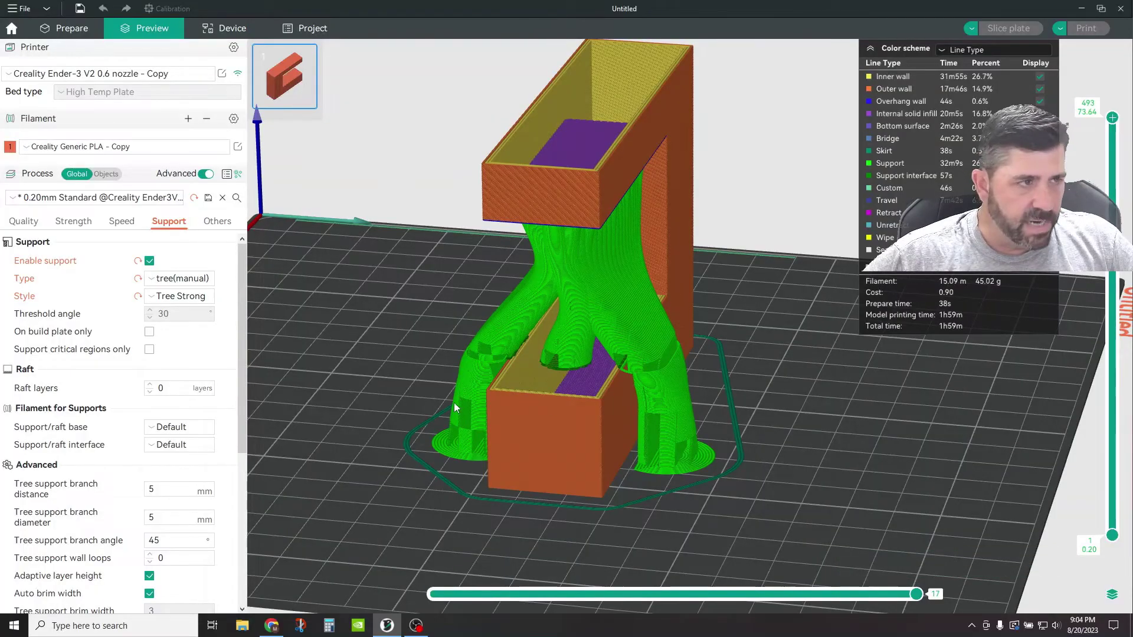
Step: Set the top shell layers to 6, slice the plate again, and view the tree supports from several sides
{"action": "left_click", "coordinate": [24, 223]}
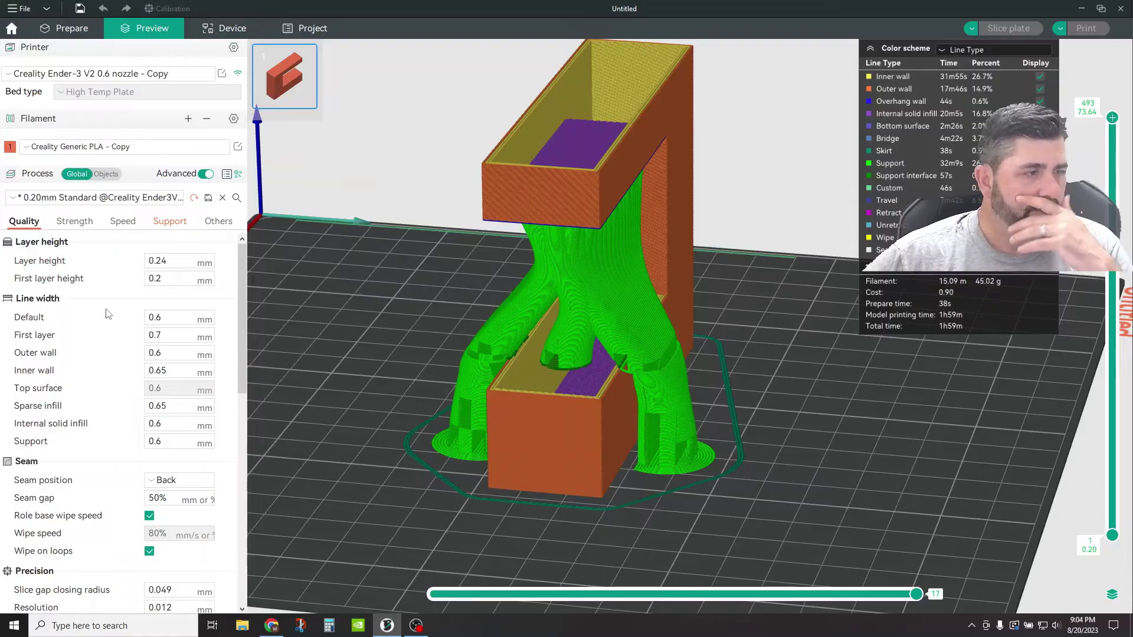
{"action": "scroll", "coordinate": [118, 327], "scroll_direction": "down", "scroll_amount": 3}
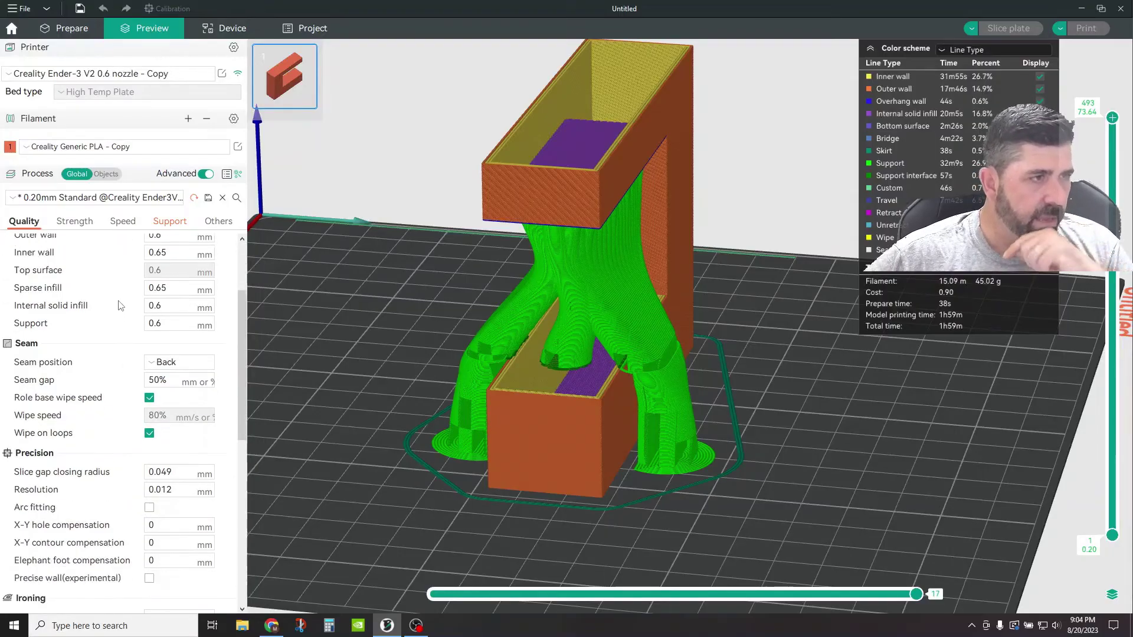
{"action": "scroll", "coordinate": [83, 247], "scroll_direction": "up", "scroll_amount": 5}
{"action": "left_click", "coordinate": [75, 223]}
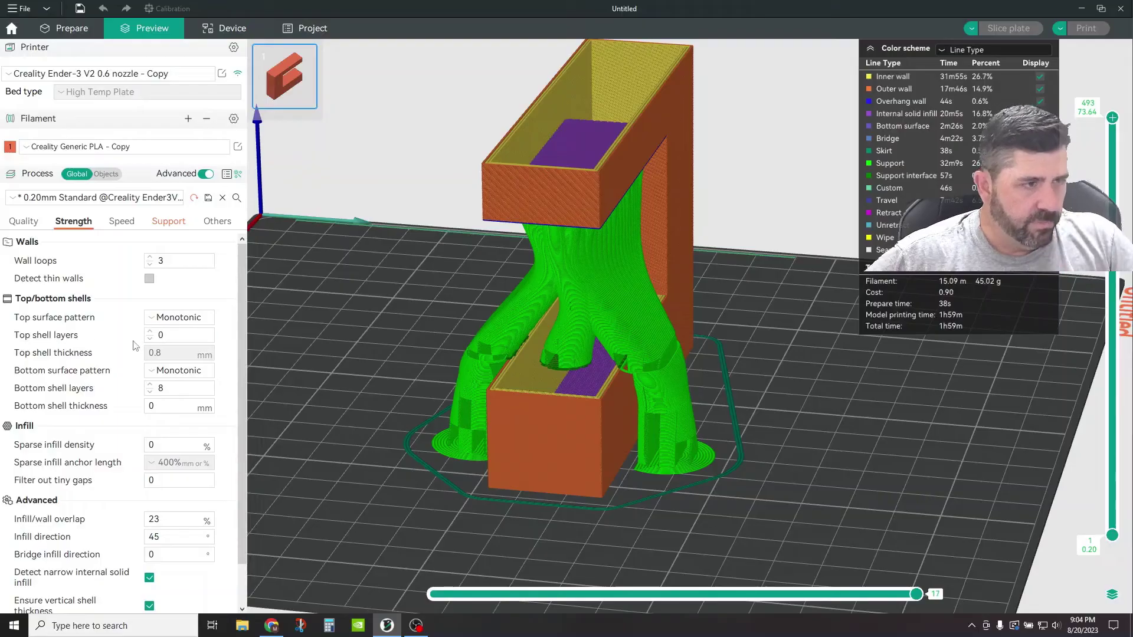
{"action": "left_click", "coordinate": [149, 331]}
{"action": "left_click", "coordinate": [149, 331]}
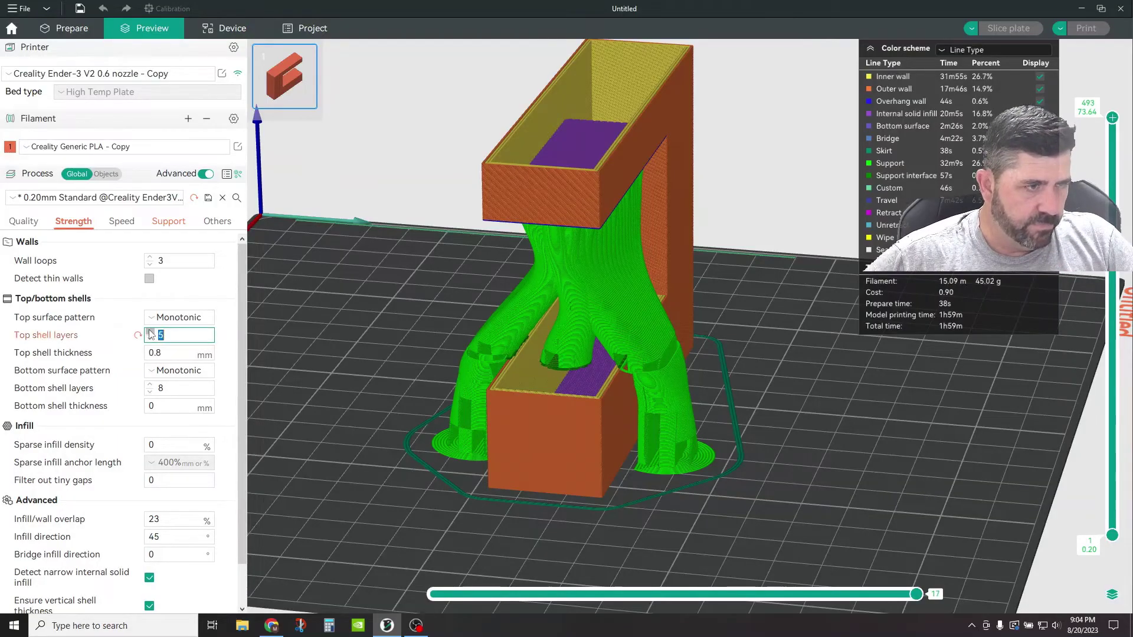
{"action": "left_click", "coordinate": [150, 332]}
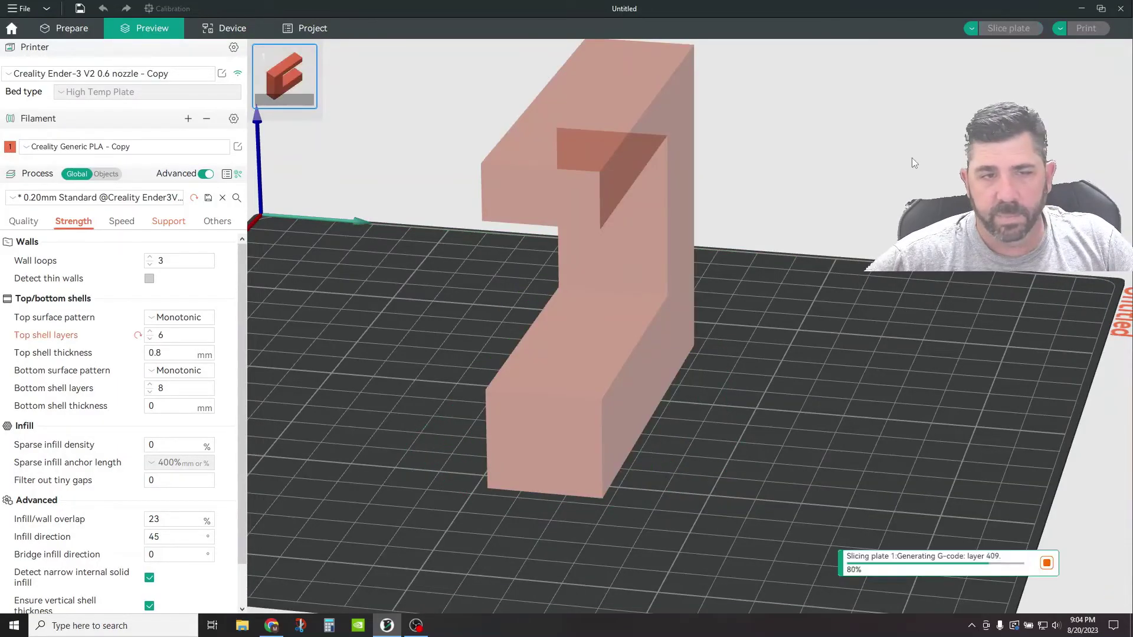
{"action": "left_click_drag", "start_coordinate": [741, 450], "coordinate": [716, 463]}
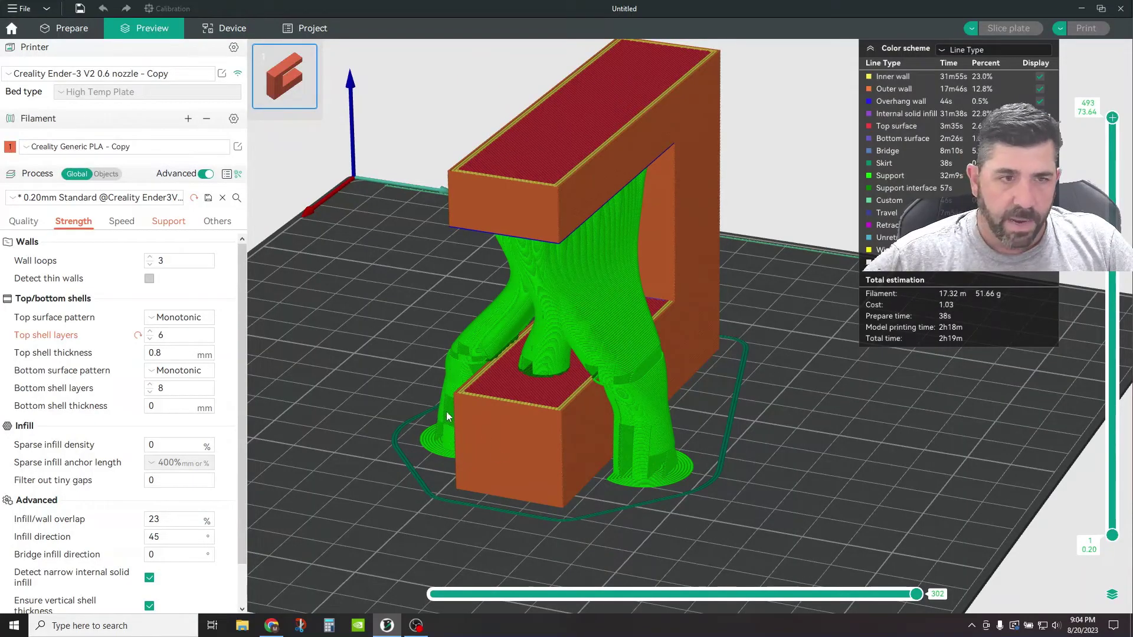
{"action": "key", "text": "2"}
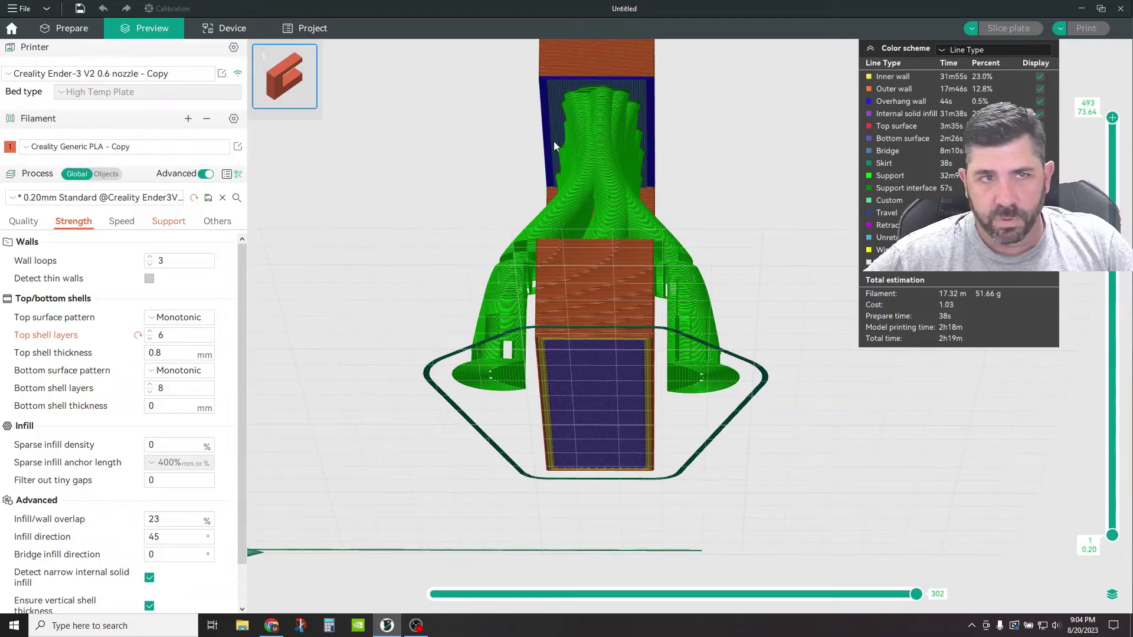
{"action": "key", "text": "0"}
{"action": "left_click_drag", "start_coordinate": [593, 152], "coordinate": [568, 175]}
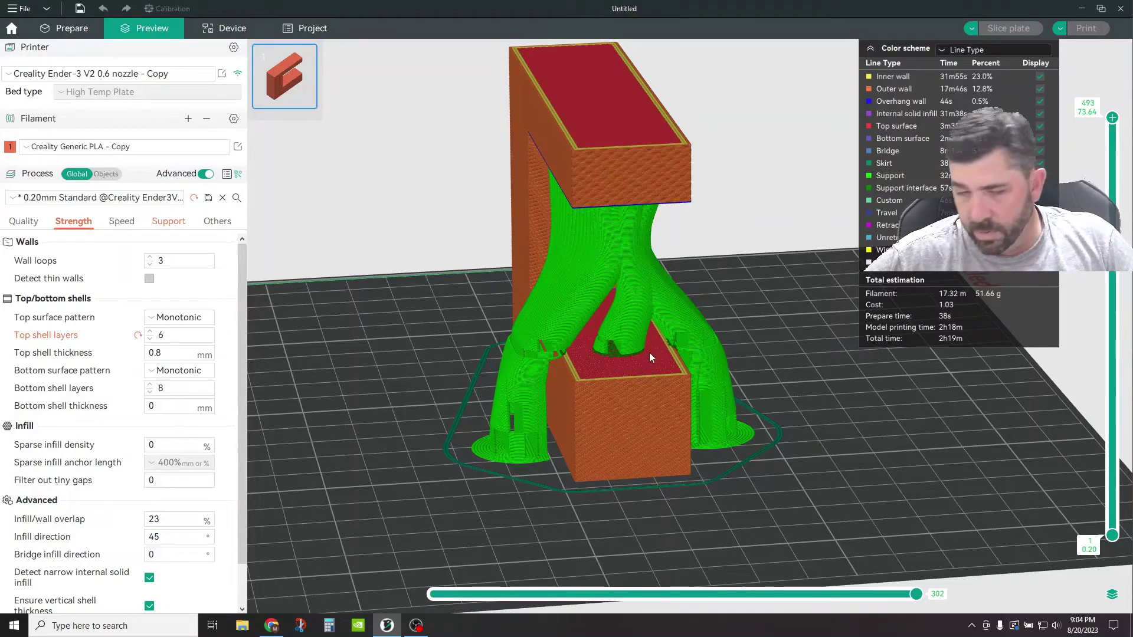
Step: Change the support style to Tree Slim, keep the existing interface, top distance and wall settings, and slice the plate
{"action": "left_click", "coordinate": [169, 221]}
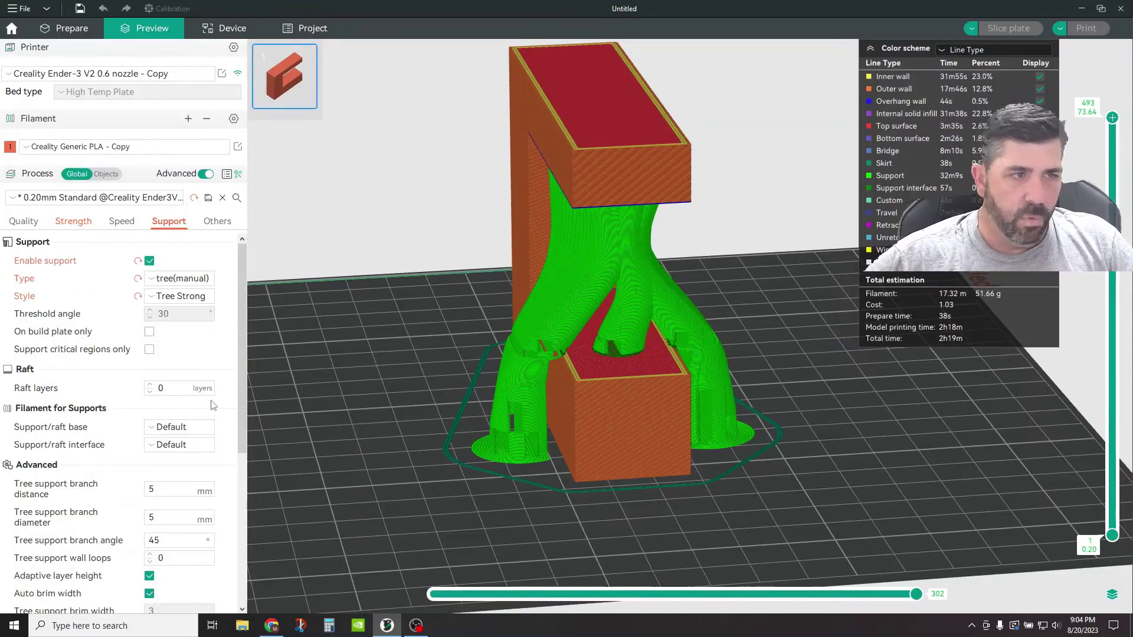
{"action": "left_click", "coordinate": [177, 296]}
{"action": "left_click", "coordinate": [171, 331]}
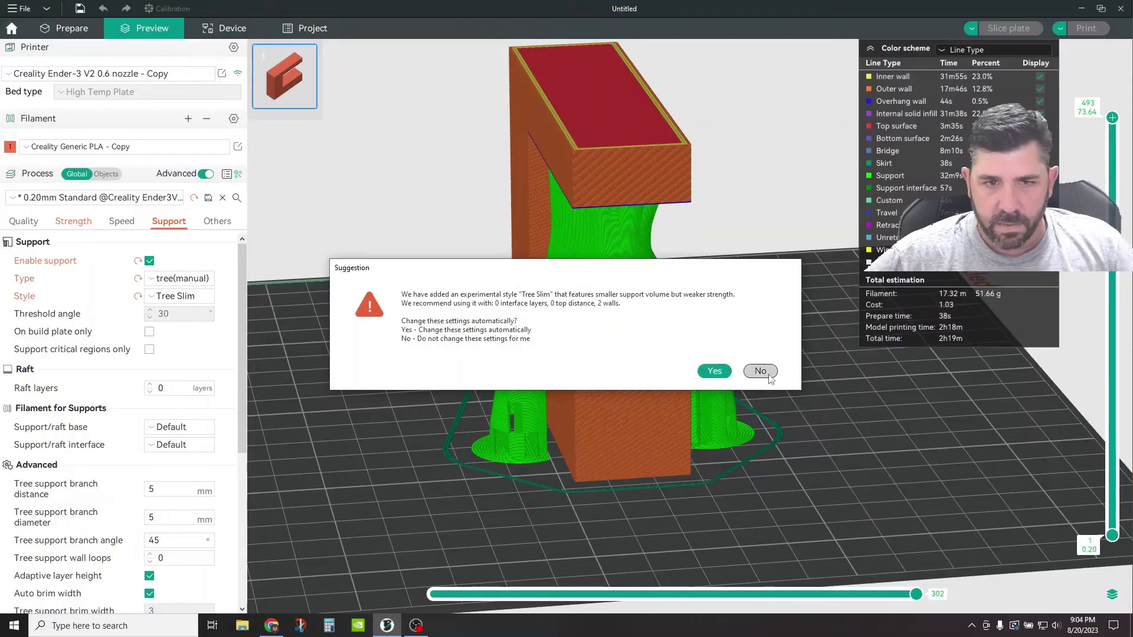
{"action": "left_click", "coordinate": [721, 370]}
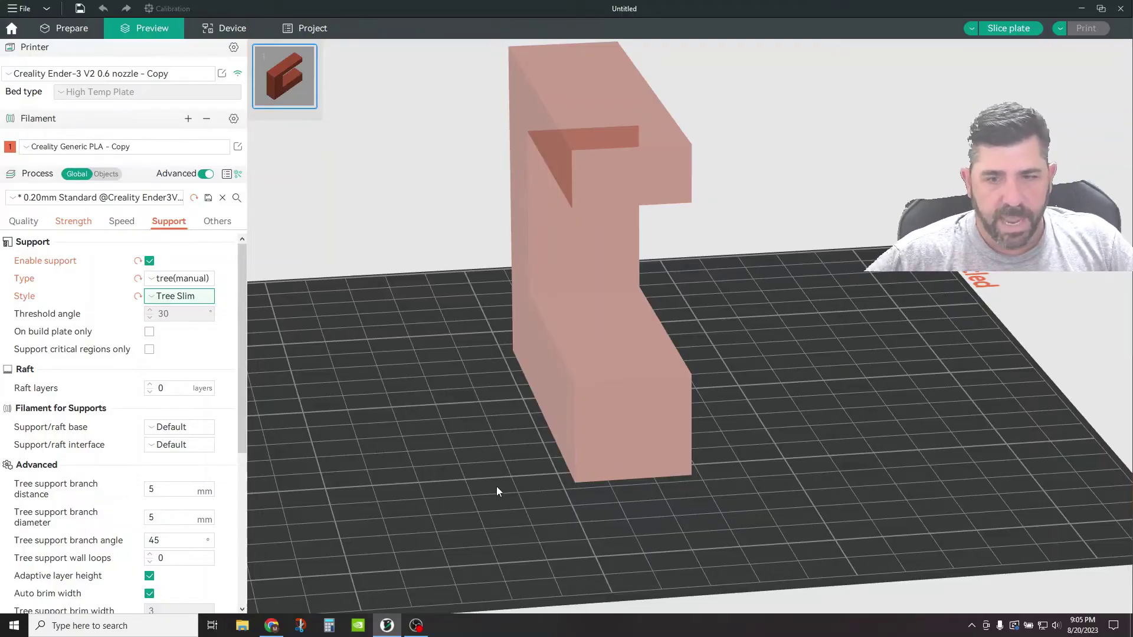
{"action": "mouse_move", "coordinate": [498, 480]}
{"action": "left_mouse_down"}
{"action": "mouse_move", "coordinate": [528, 477]}
{"action": "mouse_move", "coordinate": [513, 435]}
{"action": "mouse_move", "coordinate": [478, 477]}
{"action": "left_mouse_up"}
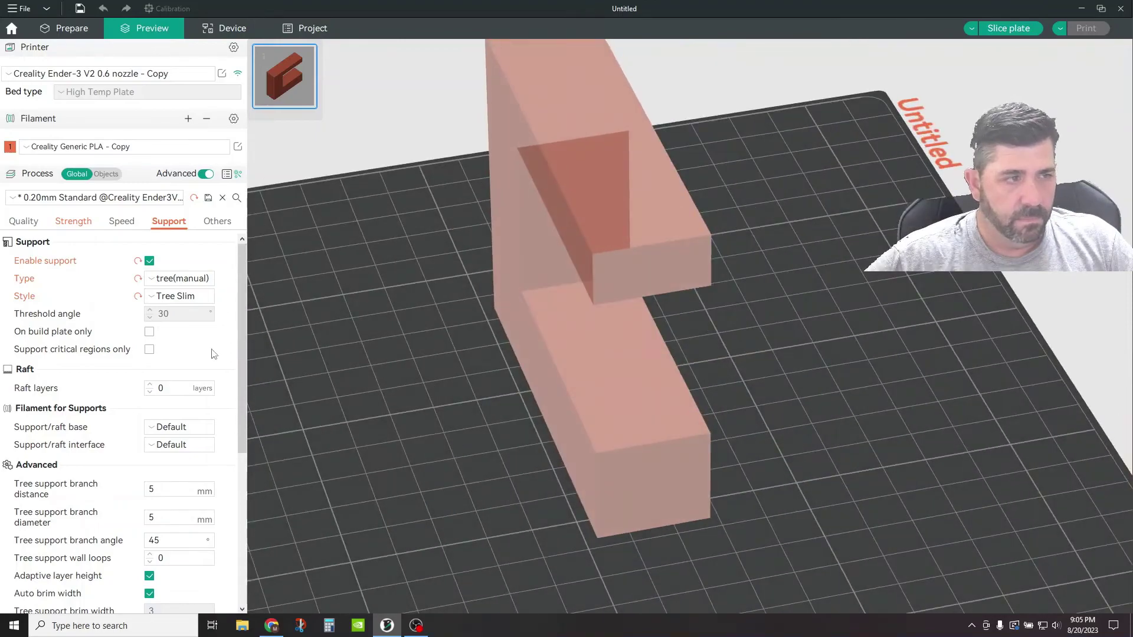
{"action": "left_click", "coordinate": [1020, 28]}
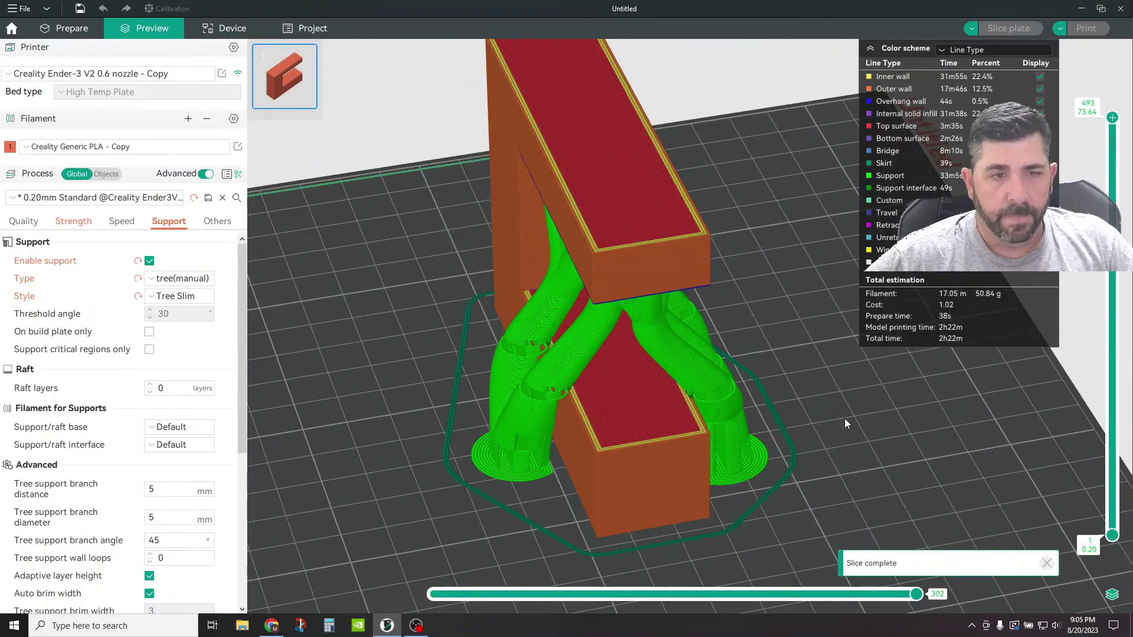
{"action": "left_click_drag", "start_coordinate": [845, 419], "coordinate": [659, 334]}
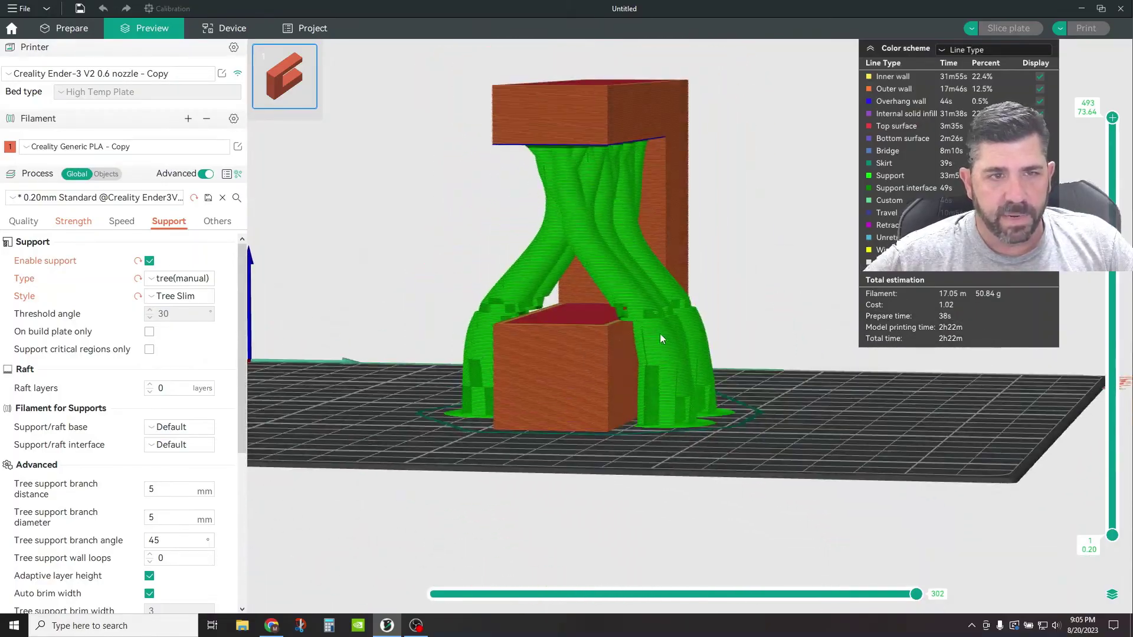
{"action": "left_click_drag", "start_coordinate": [802, 446], "coordinate": [680, 246]}
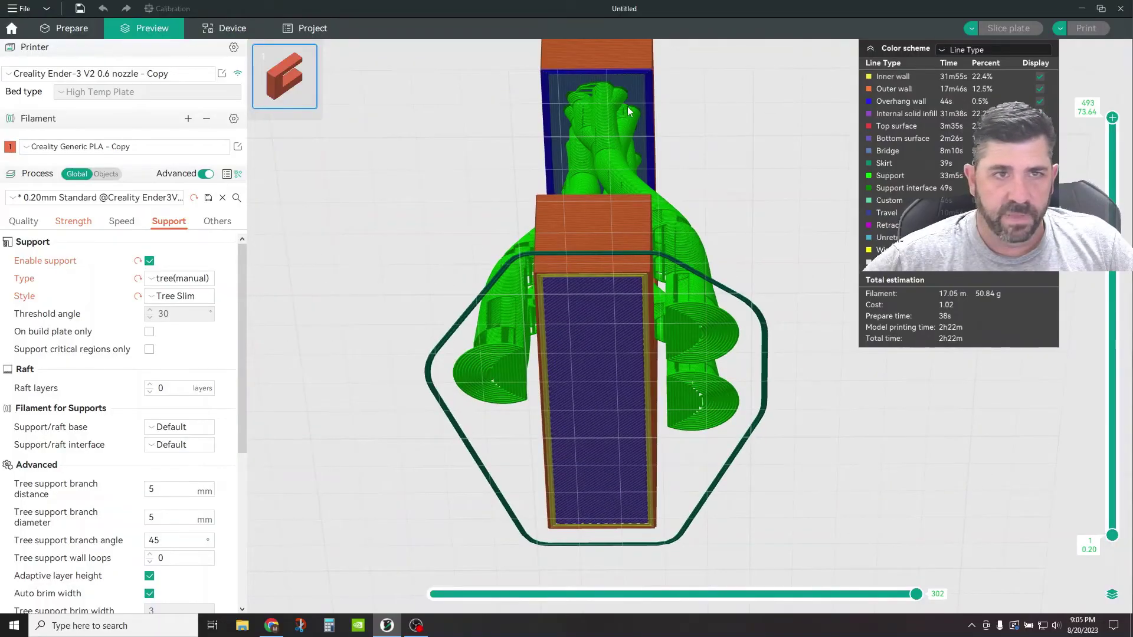
{"action": "left_click_drag", "start_coordinate": [585, 158], "coordinate": [627, 165]}
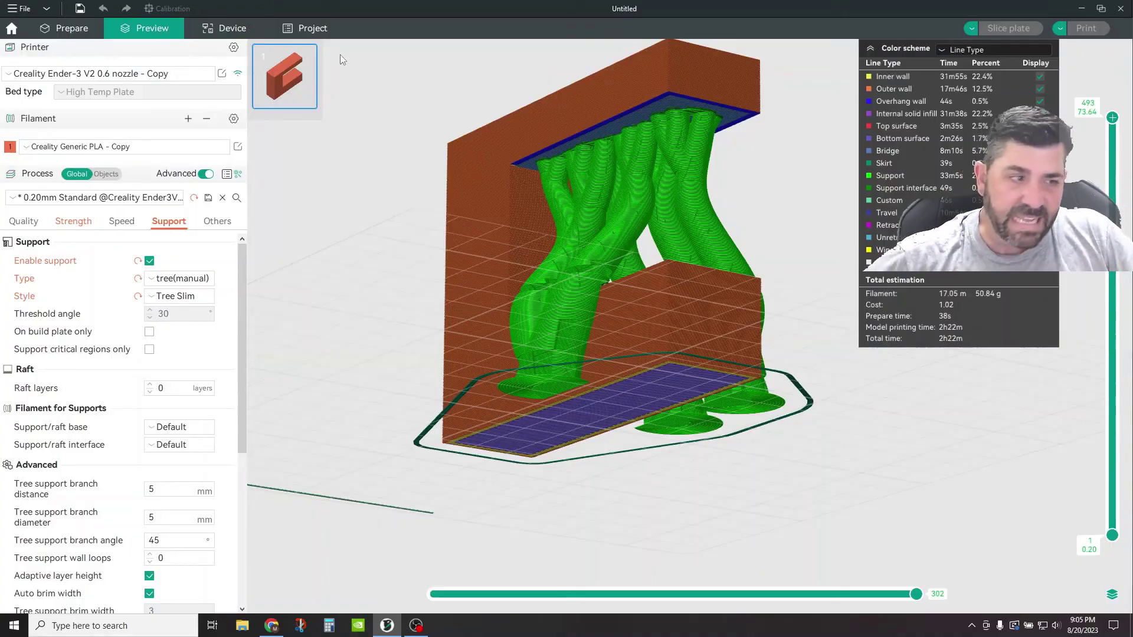
Step: Review the tree branch, brim, Z distance, interface and spacing options in the advanced support settings
{"action": "scroll", "coordinate": [97, 445], "scroll_direction": "down", "scroll_amount": 3}
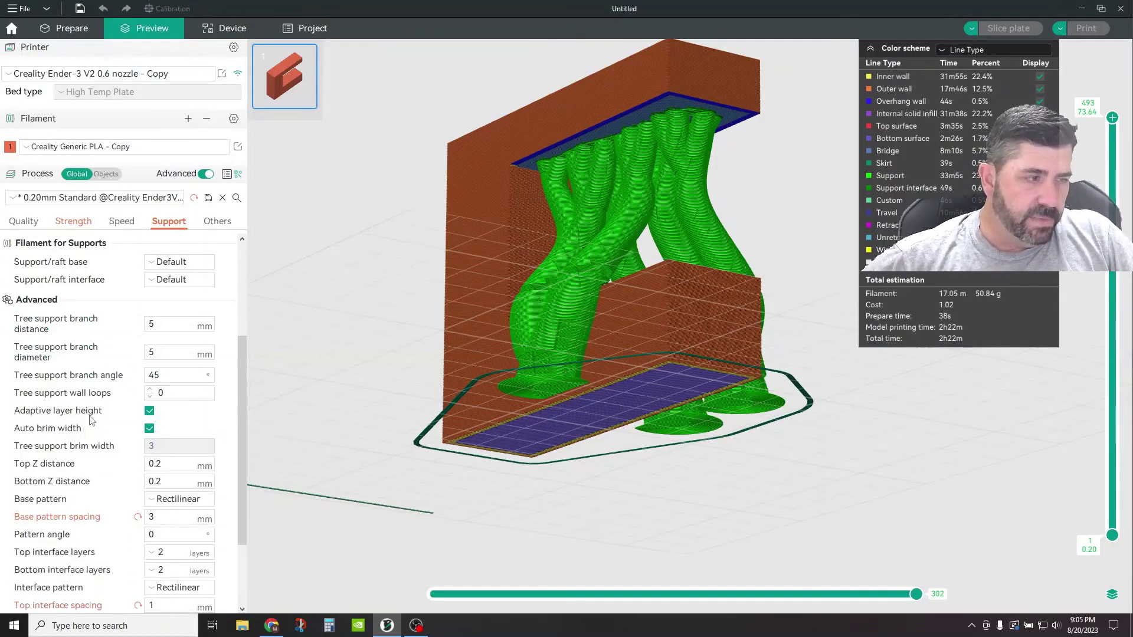
{"action": "scroll", "coordinate": [128, 408], "scroll_direction": "down", "scroll_amount": 2}
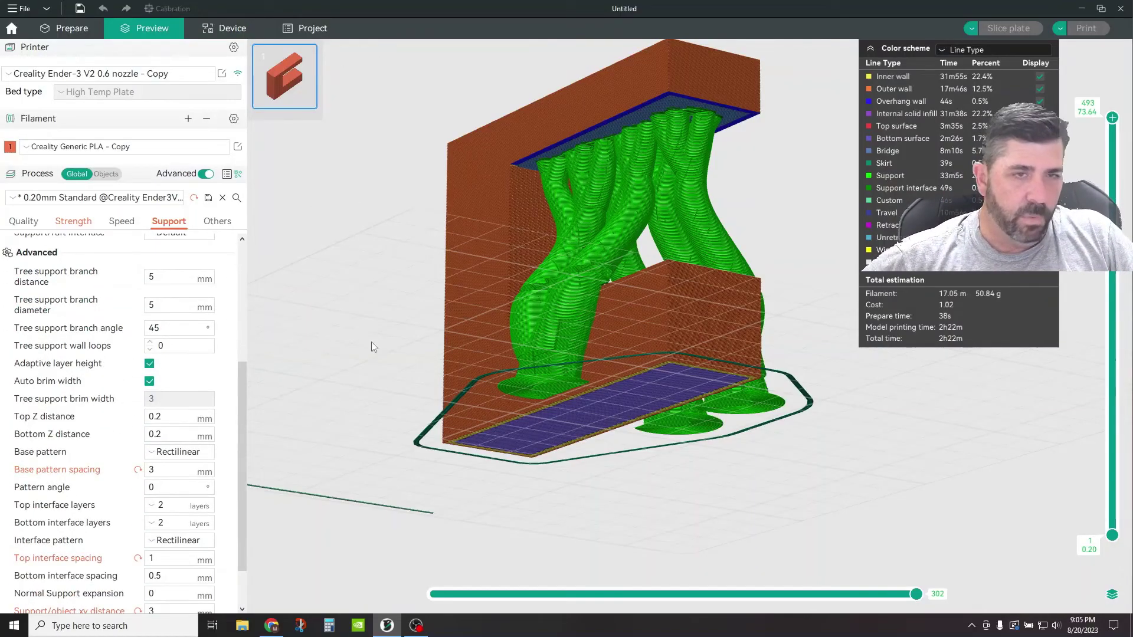
{"action": "scroll", "coordinate": [69, 291], "scroll_direction": "up", "scroll_amount": 9}
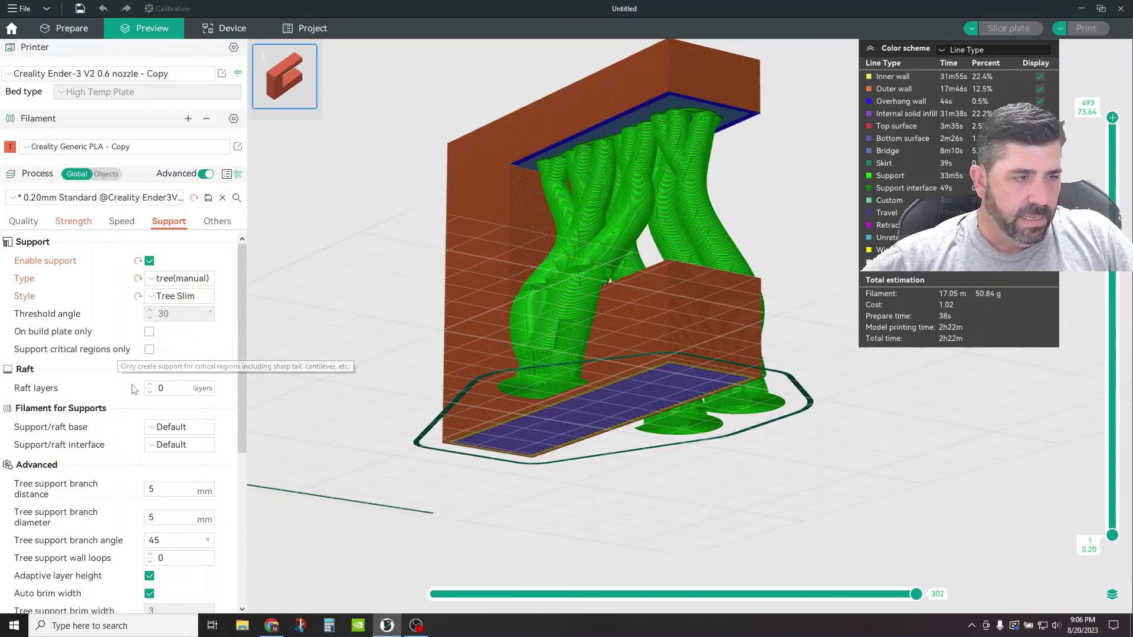
{"action": "scroll", "coordinate": [61, 444], "scroll_direction": "down", "scroll_amount": 4}
{"action": "scroll", "coordinate": [64, 399], "scroll_direction": "down", "scroll_amount": 6}
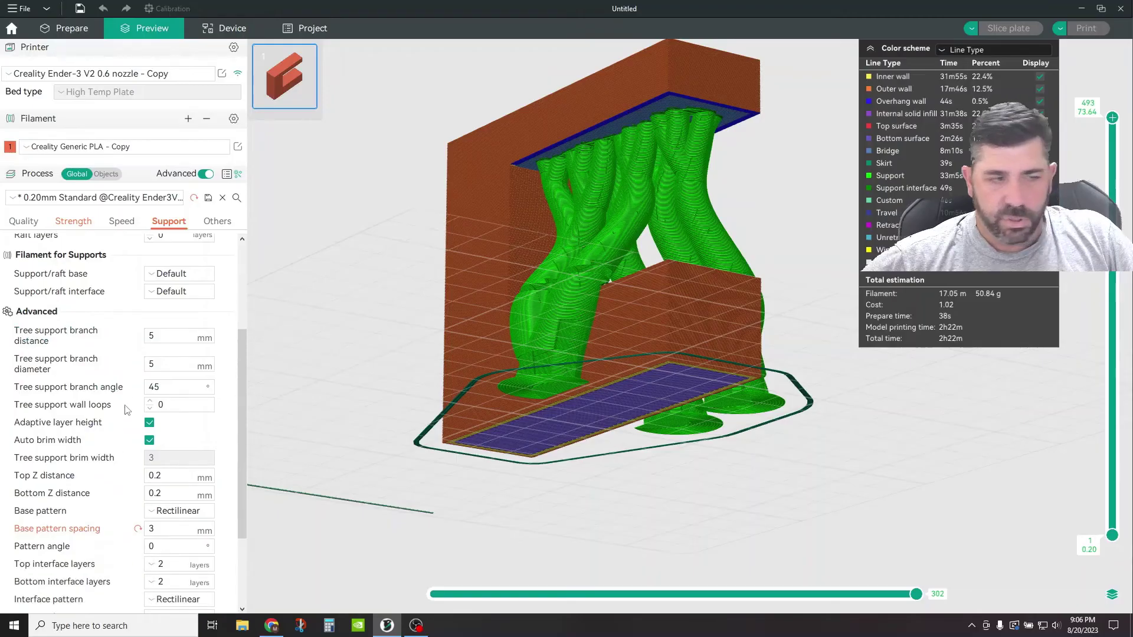
{"action": "scroll", "coordinate": [125, 364], "scroll_direction": "up", "scroll_amount": 1}
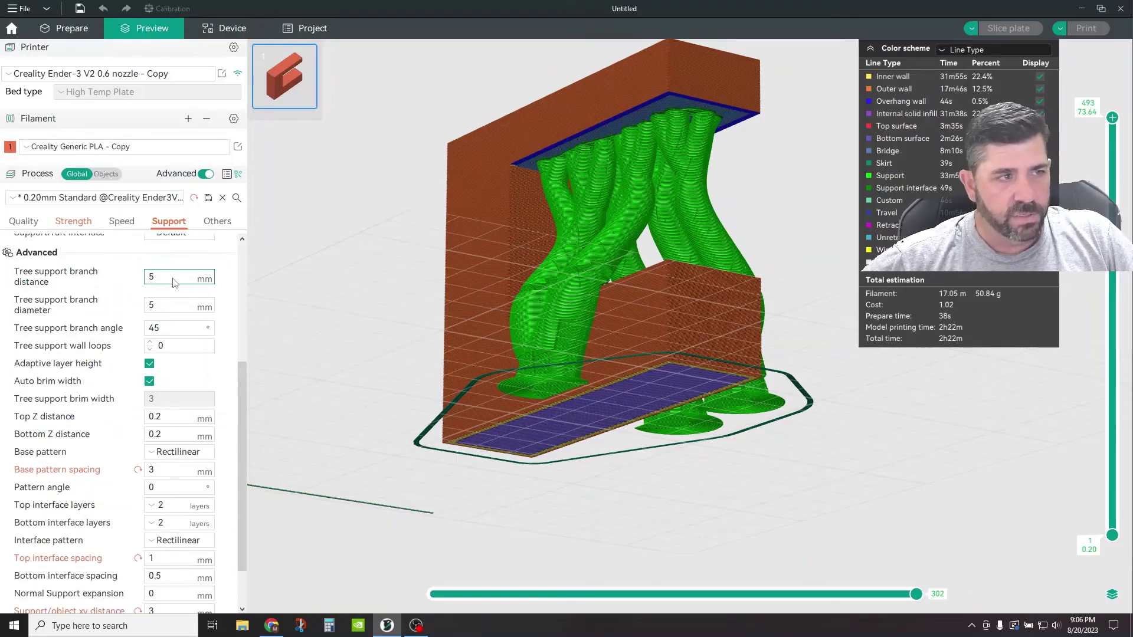
{"action": "left_click", "coordinate": [159, 305]}
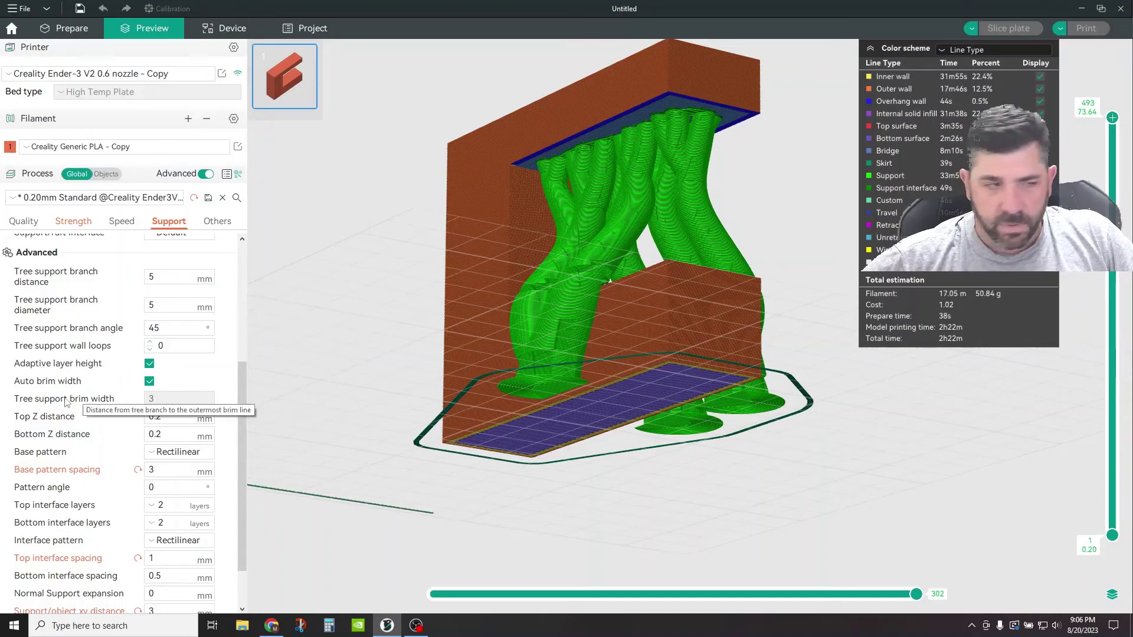
{"action": "scroll", "coordinate": [88, 441], "scroll_direction": "down", "scroll_amount": 2}
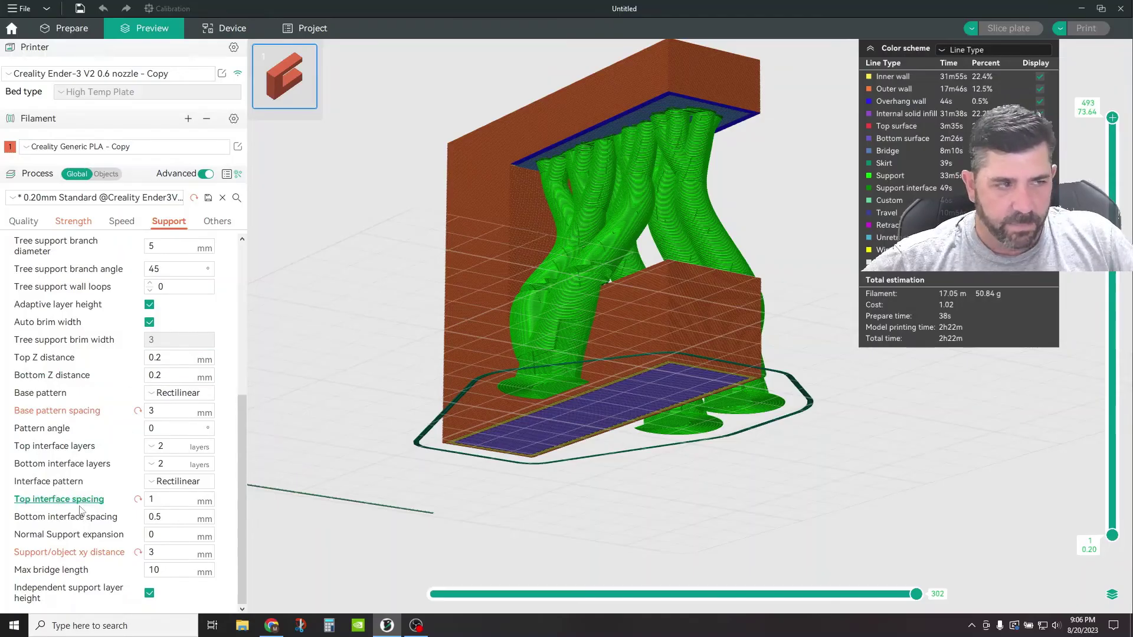
{"action": "scroll", "coordinate": [41, 382], "scroll_direction": "up", "scroll_amount": 3}
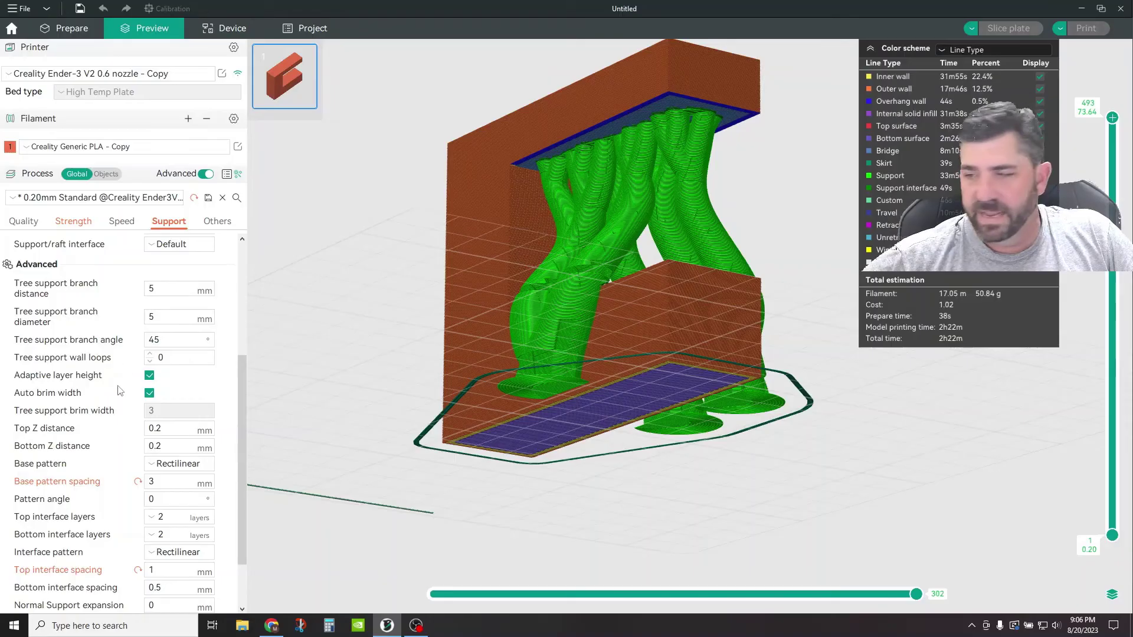
{"action": "scroll", "coordinate": [112, 383], "scroll_direction": "up", "scroll_amount": 8}
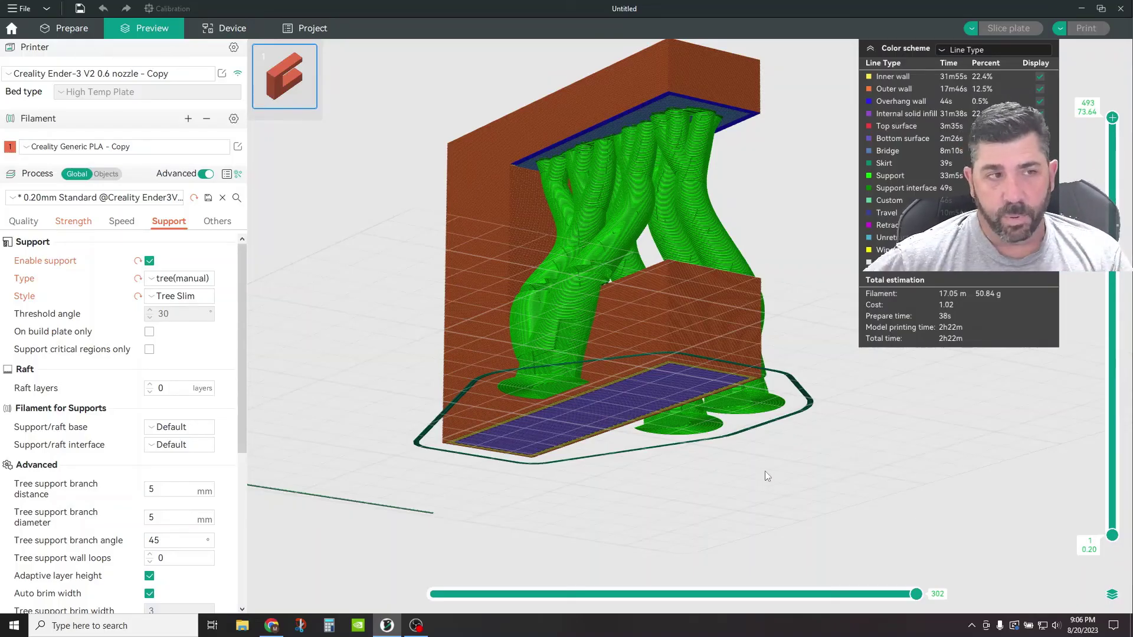
Step: Return to model preparation, reopen support painting for the C-shaped model, and erase the existing painted strokes
{"action": "left_click", "coordinate": [79, 28]}
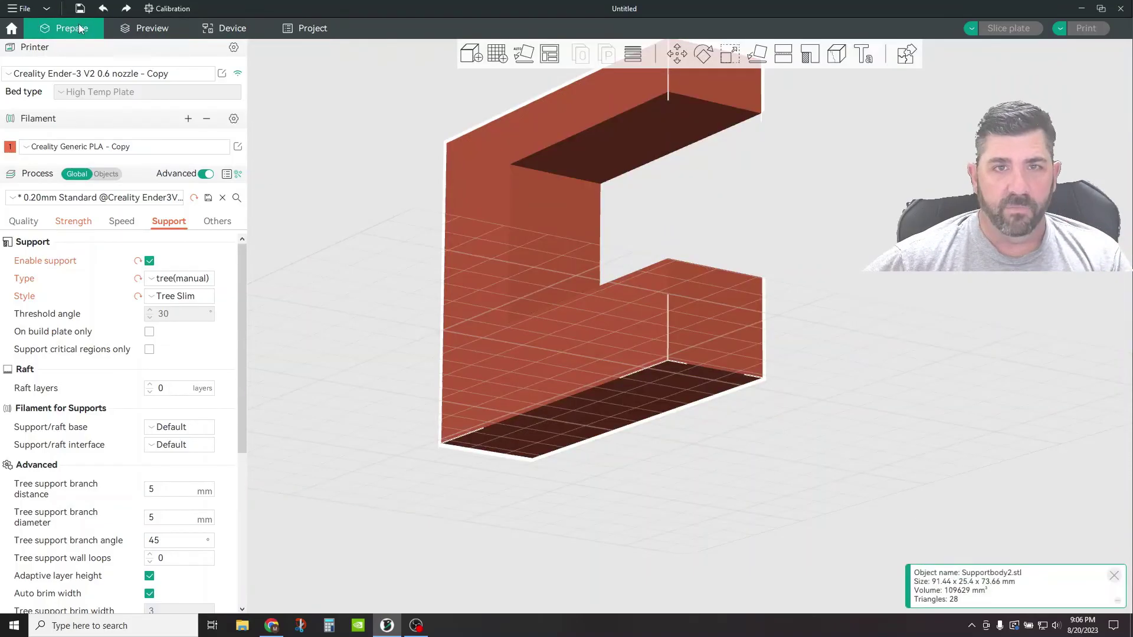
{"action": "left_click", "coordinate": [809, 54]}
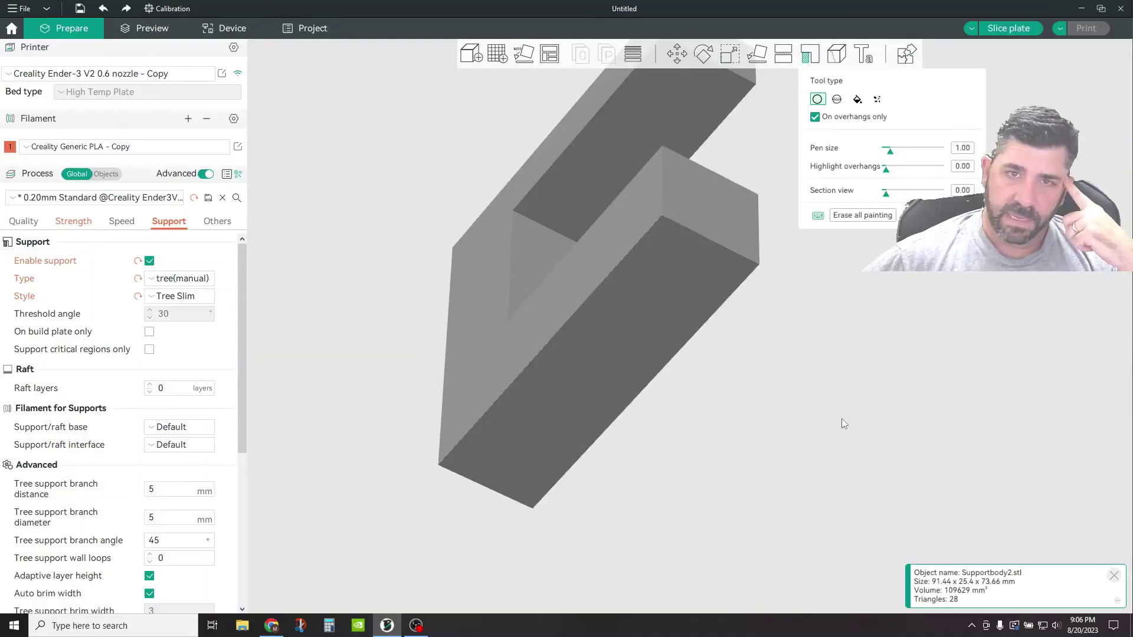
{"action": "key", "text": "0"}
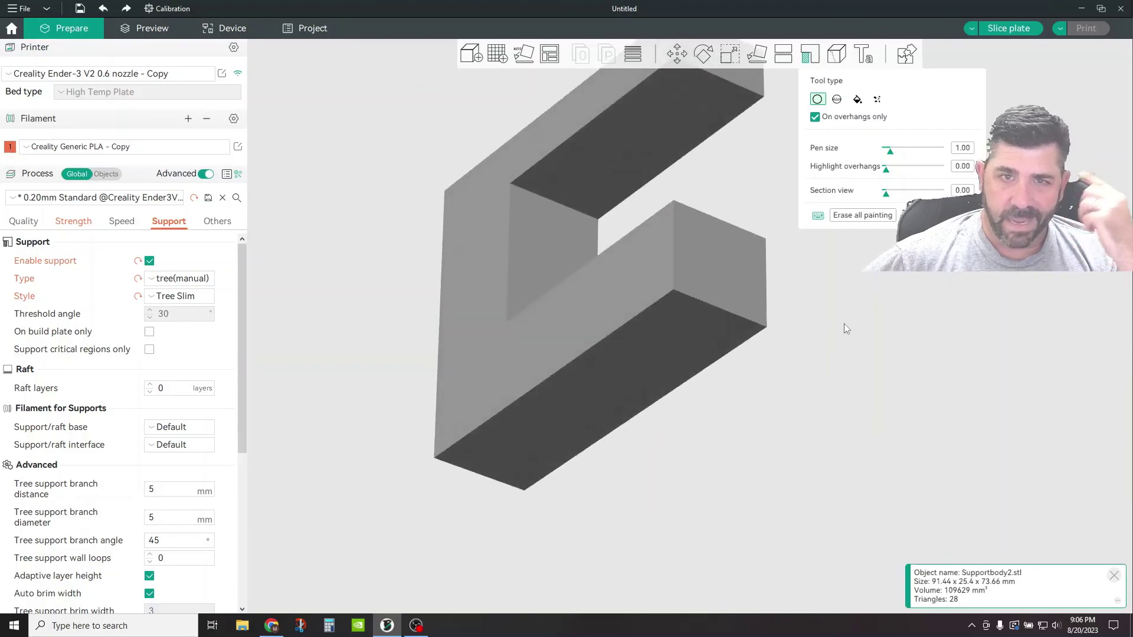